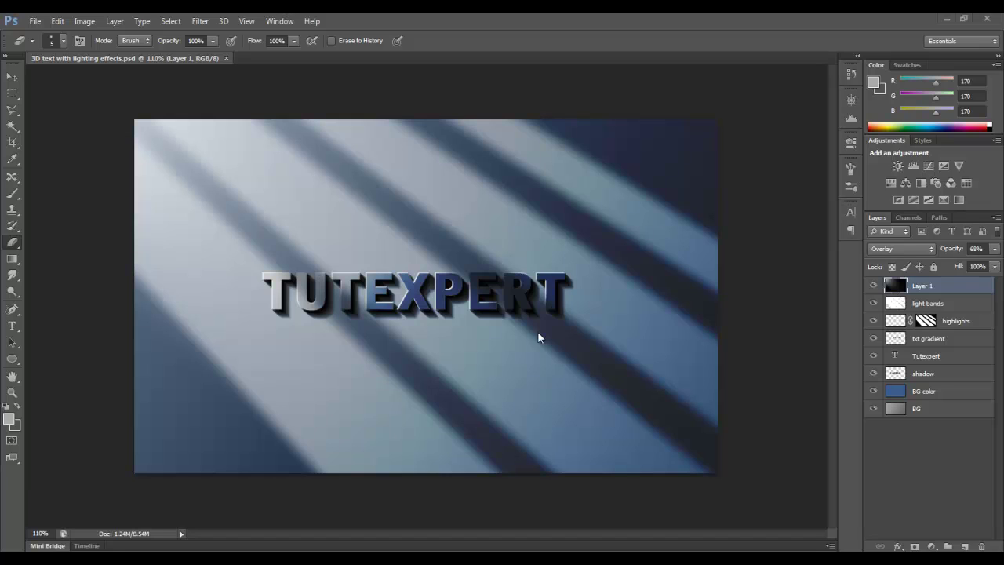
Set up a new document from Default Photoshop Size, resized to 14 × 10 inches at 72 ppi
click(224, 22)
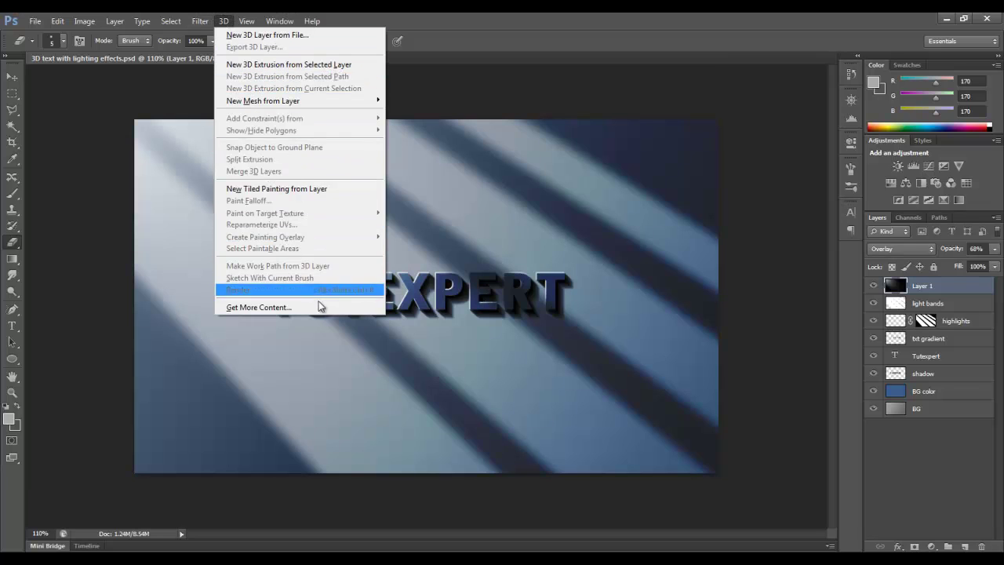
click(462, 362)
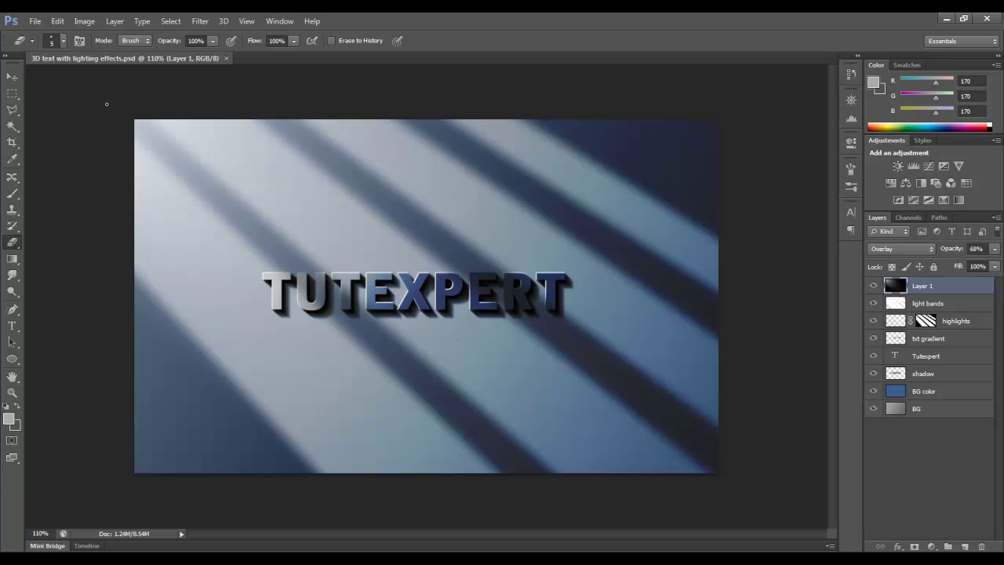
click(35, 21)
click(47, 33)
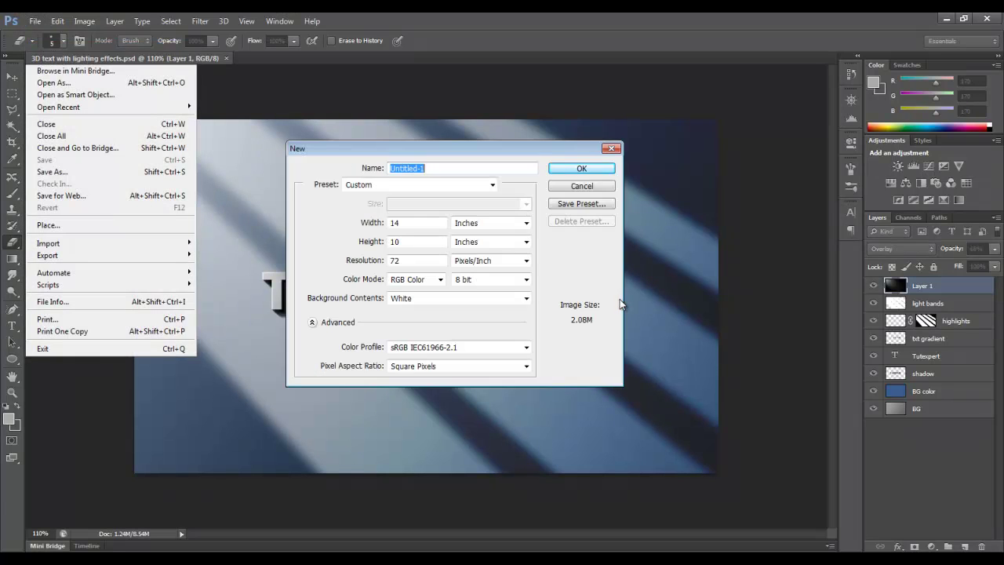
click(418, 186)
click(423, 208)
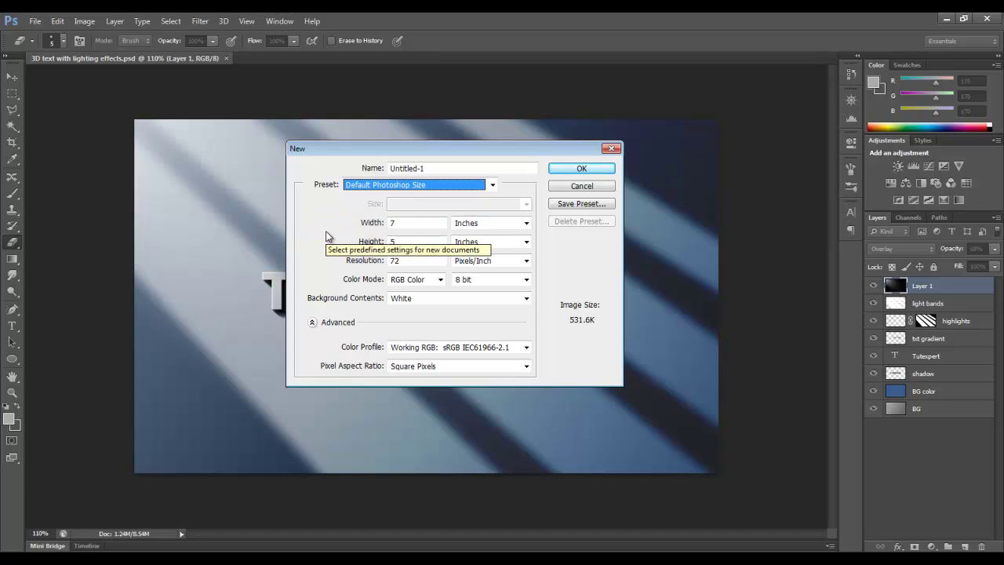
double_click(393, 222)
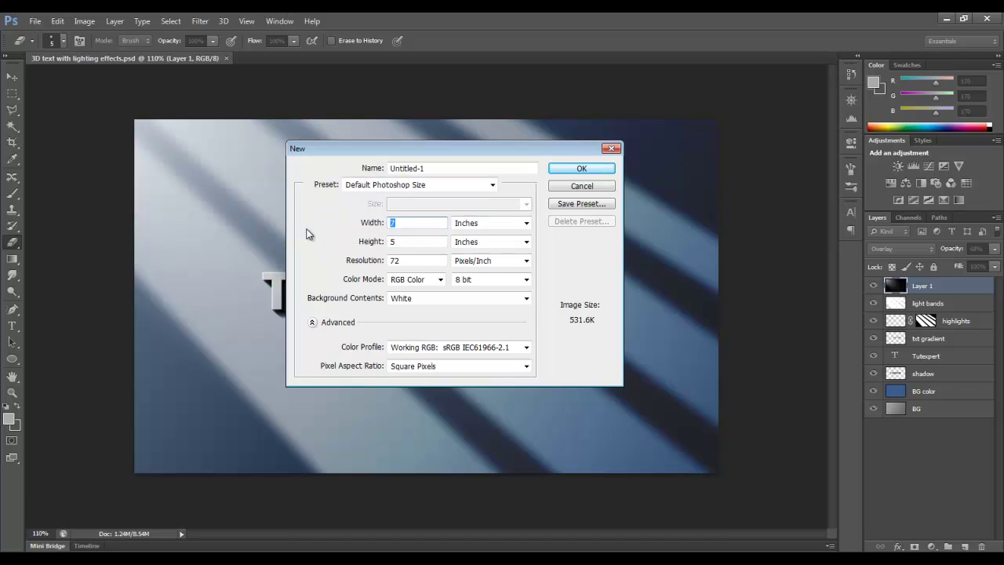
text(14)
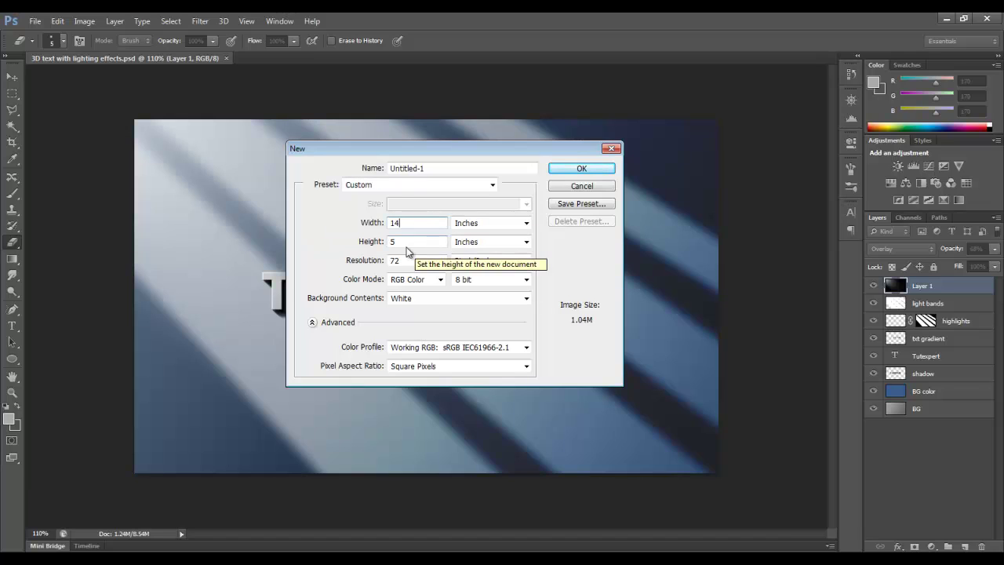
key(Tab)
text(10)
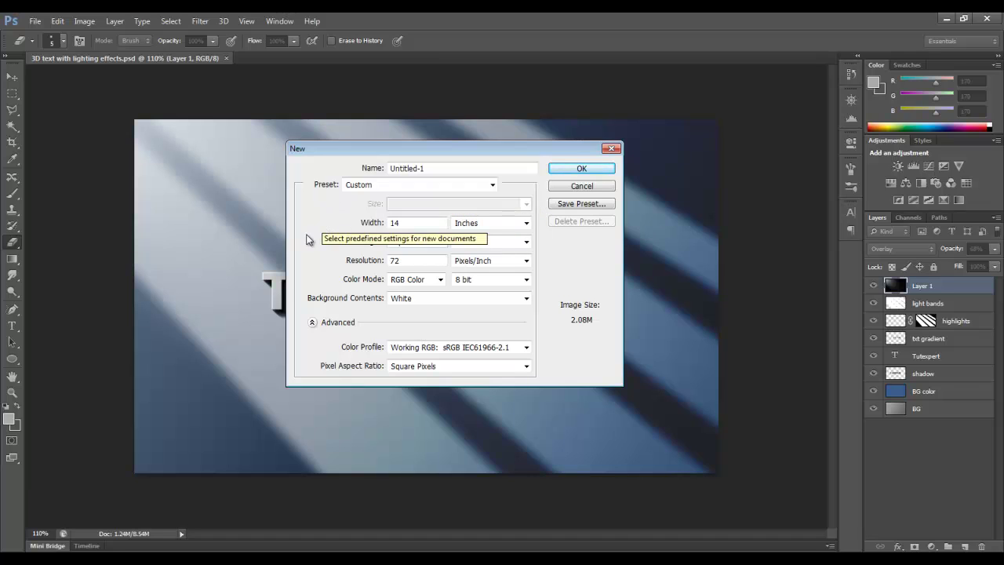
Create the 14 × 10 inch document and view it at 100% zoom
click(580, 170)
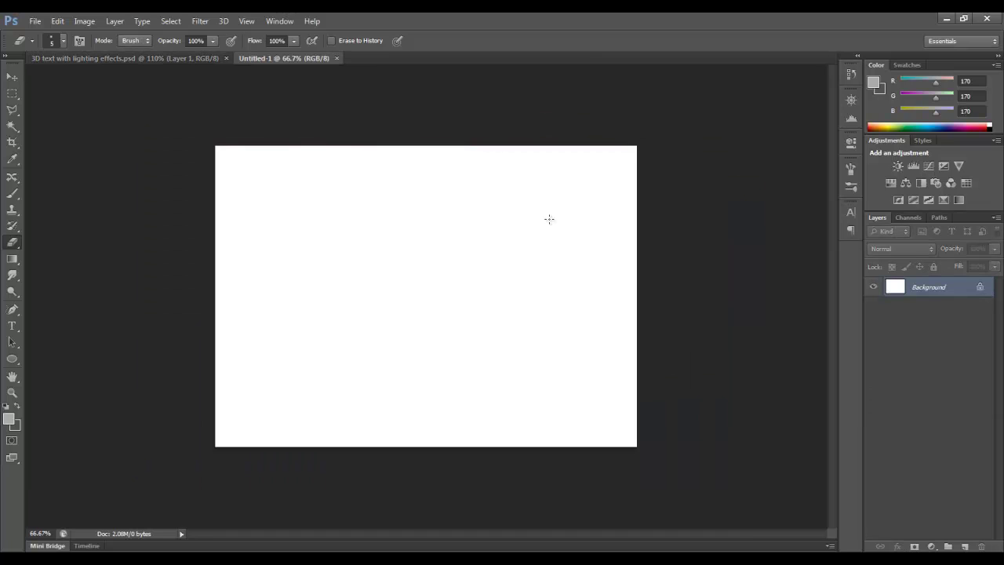
click(850, 101)
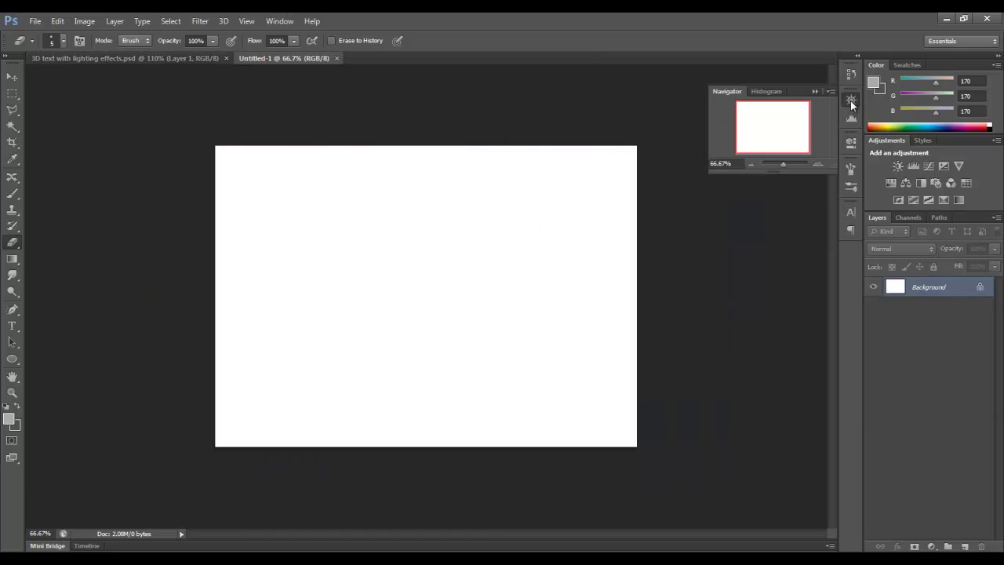
click(816, 165)
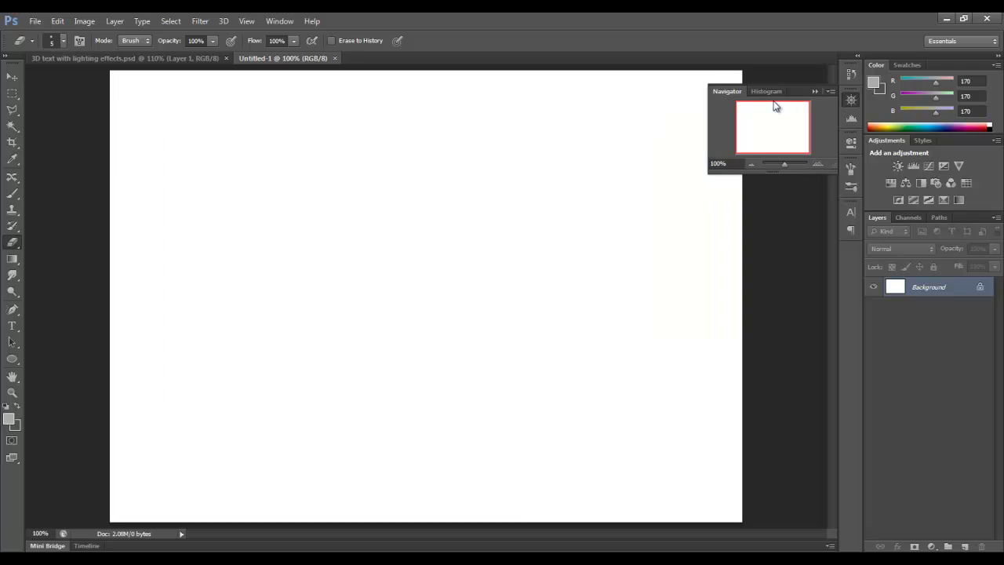
click(814, 91)
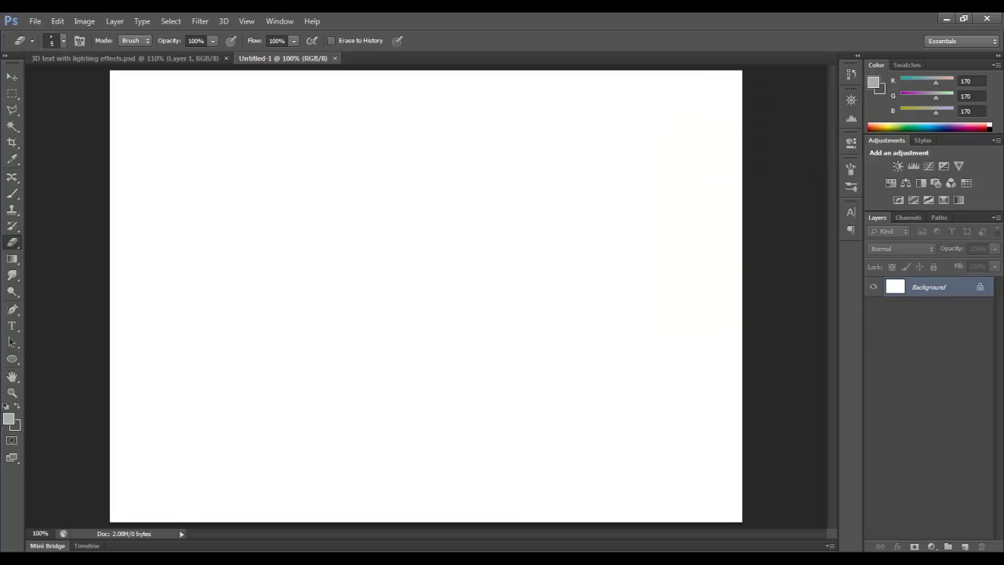
Convert the locked Background into a regular layer named BG
double_click(960, 287)
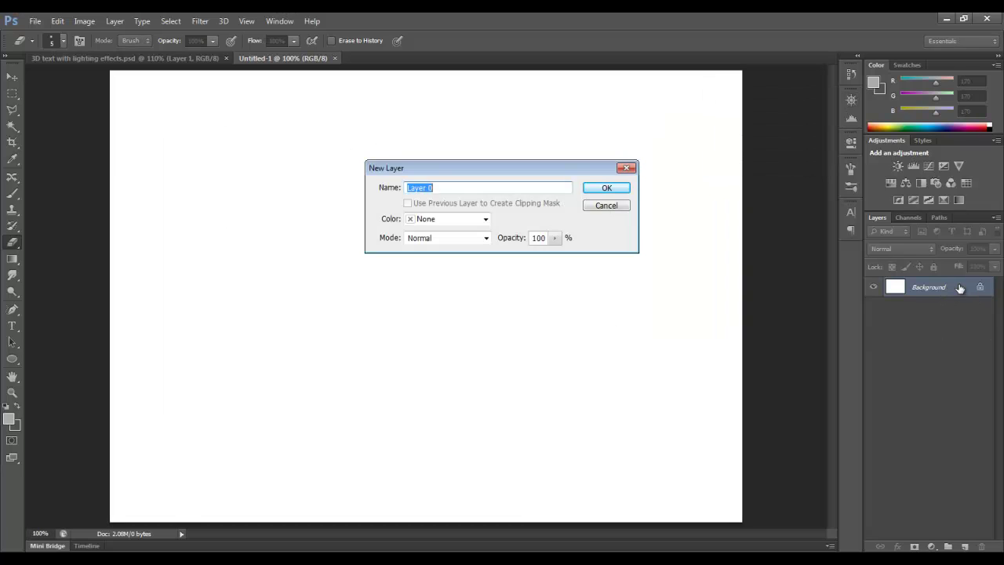
text(BG)
click(616, 191)
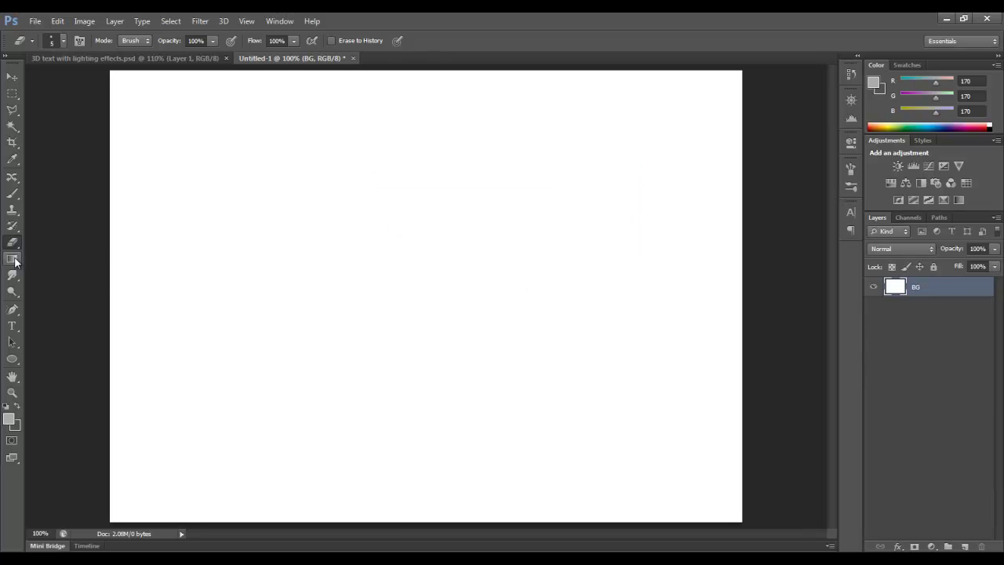
Fill BG with a foreground-to-background gray gradient from top-left to lower right
drag(12, 258, 49, 257)
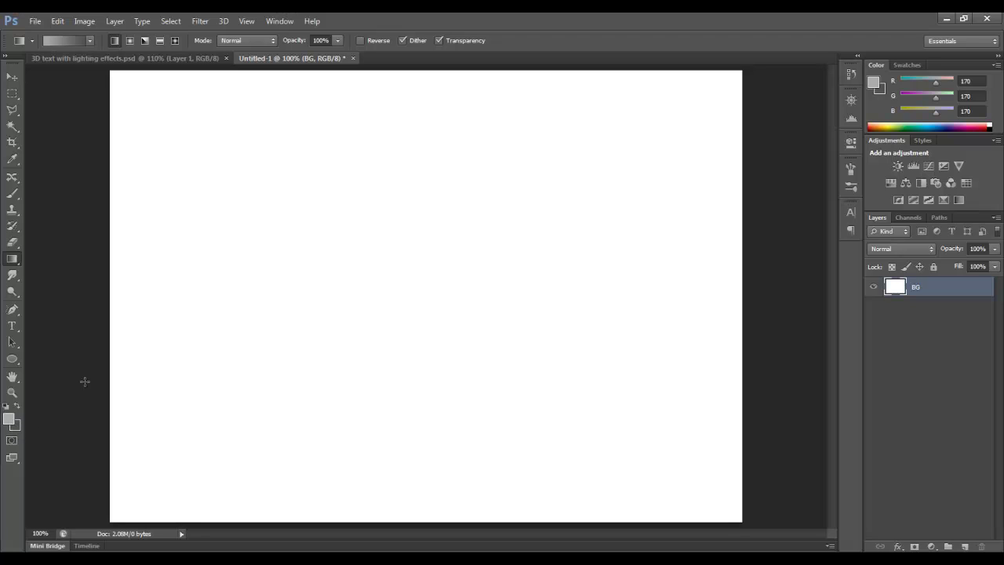
click(89, 40)
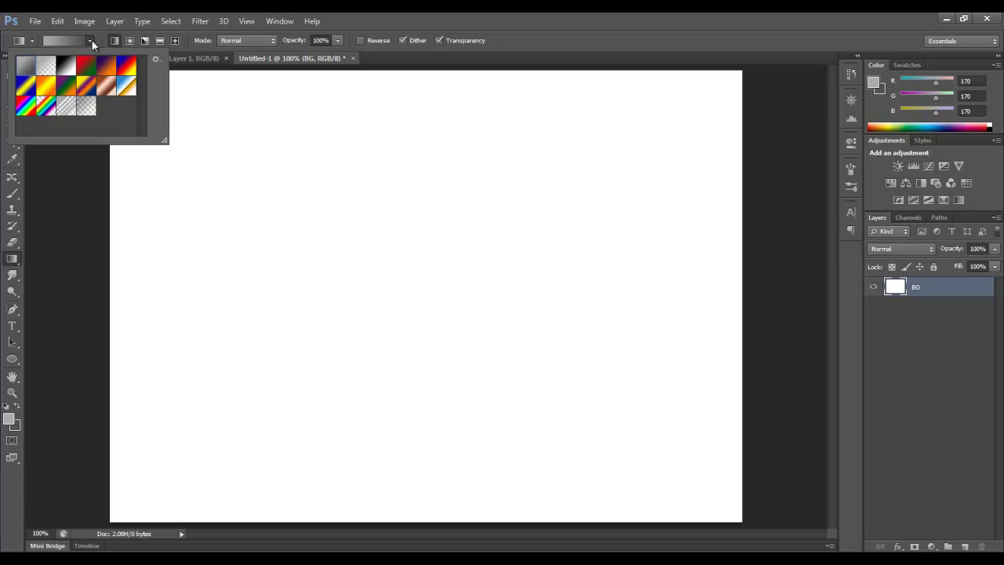
click(91, 40)
mouse_move(111, 72)
mouse_down()
mouse_move(674, 457)
mouse_move(742, 521)
mouse_up()
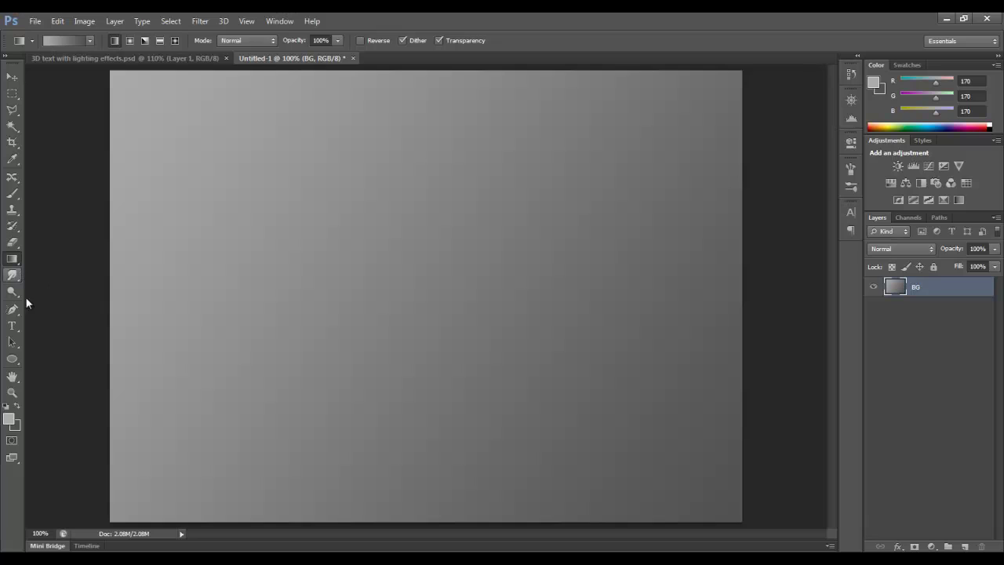
click(13, 326)
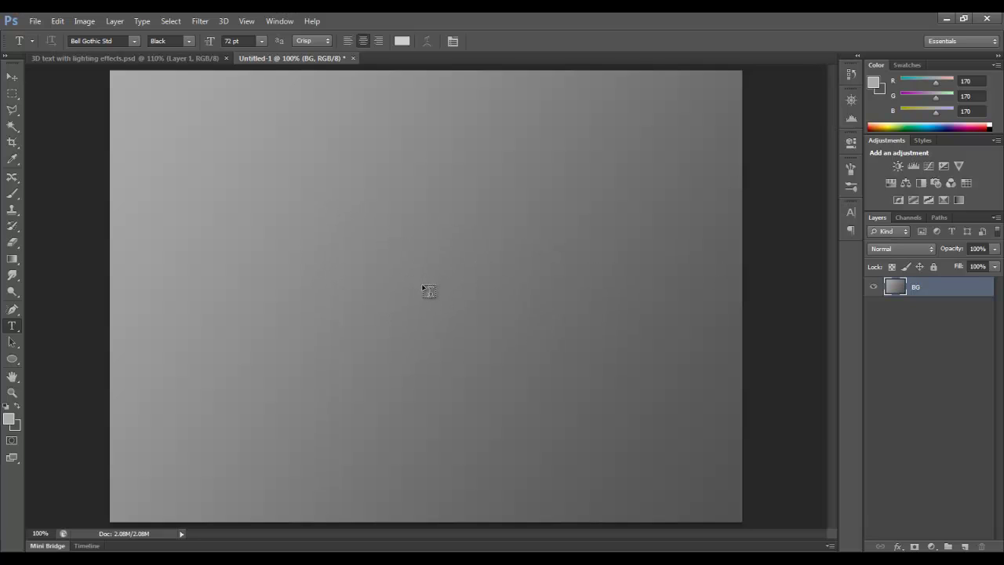
Type TUTEXPERT on the canvas and move it to the centre
click(352, 275)
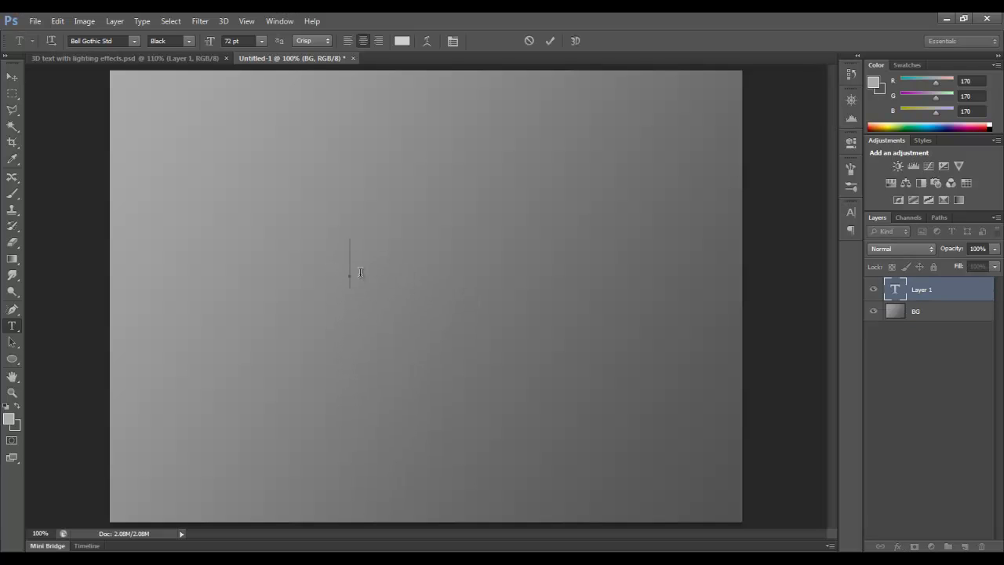
text(TUTEX)
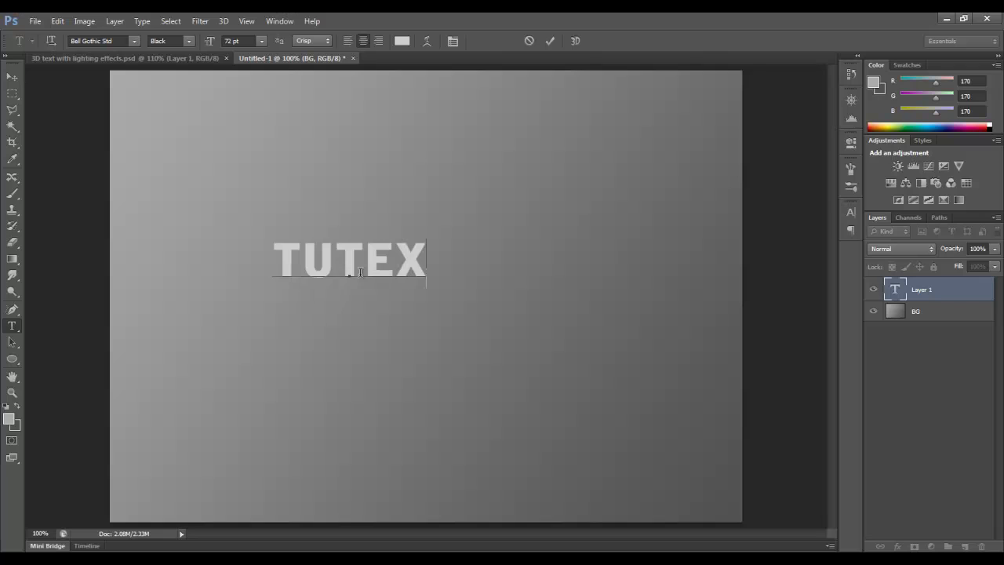
text(PERT)
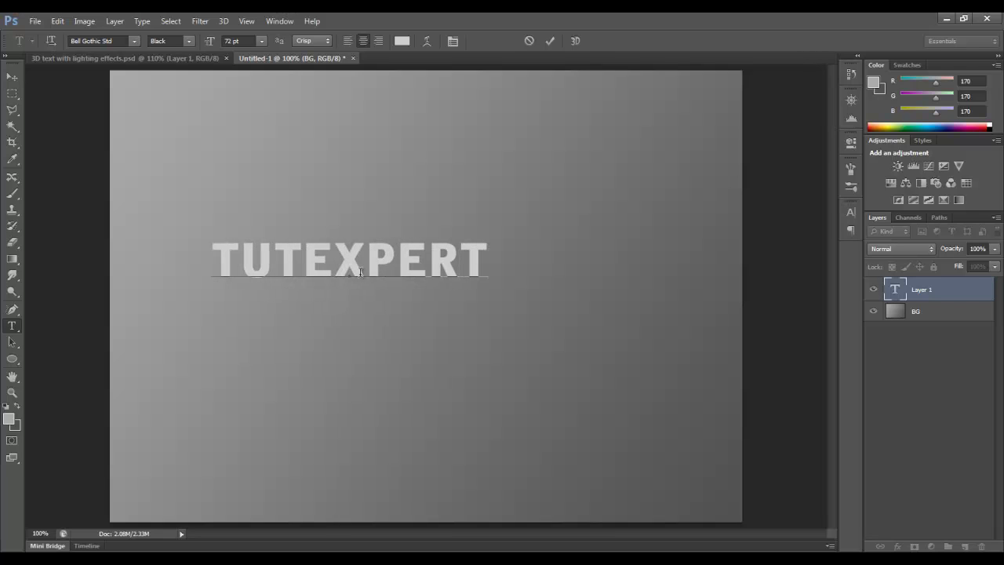
click(550, 41)
key(v)
drag(387, 269, 469, 292)
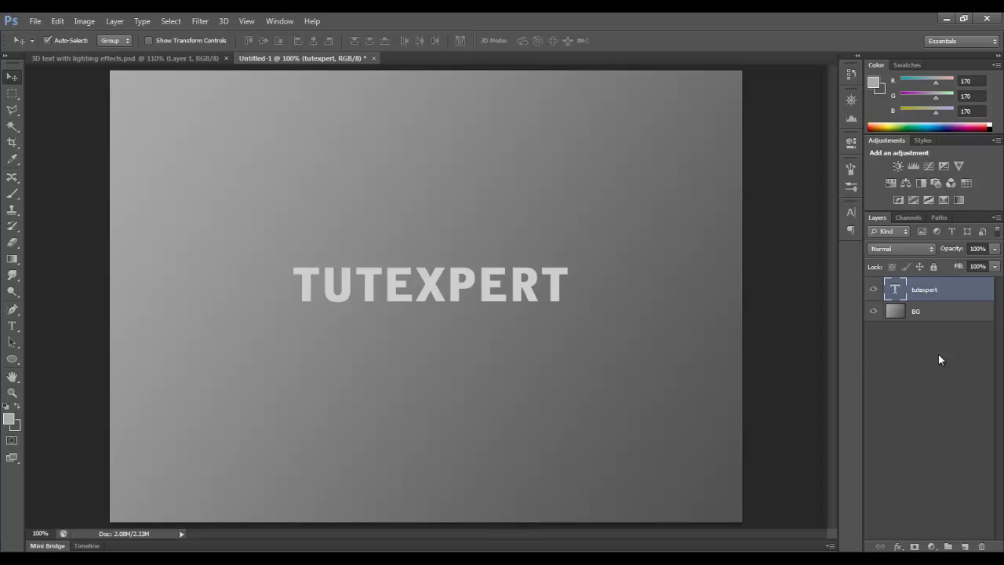
Duplicate the TUTEXPERT layer, place the copy beneath it and name it shadow
drag(941, 295, 965, 546)
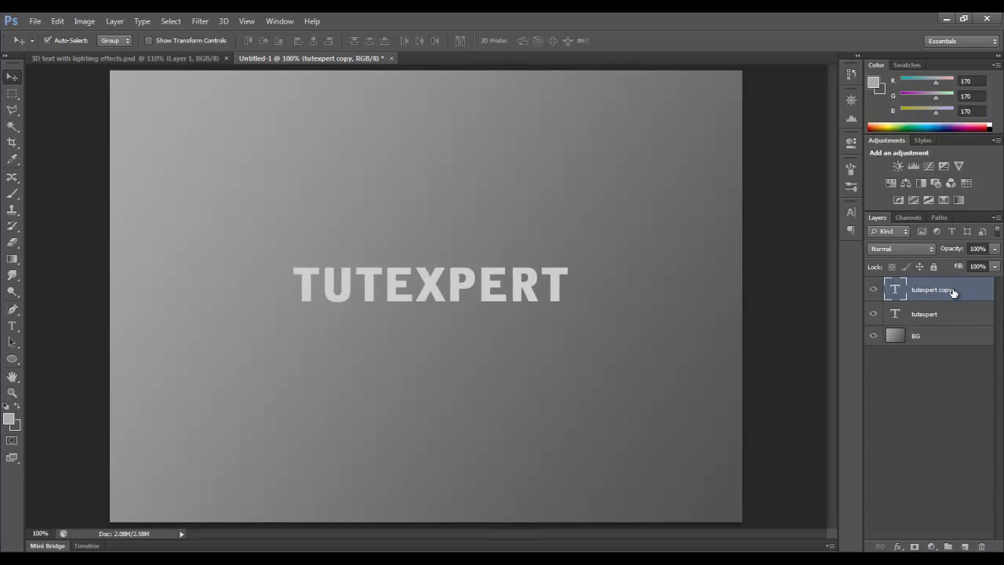
drag(949, 291, 941, 316)
double_click(933, 314)
text(shadow)
key(Return)
click(945, 385)
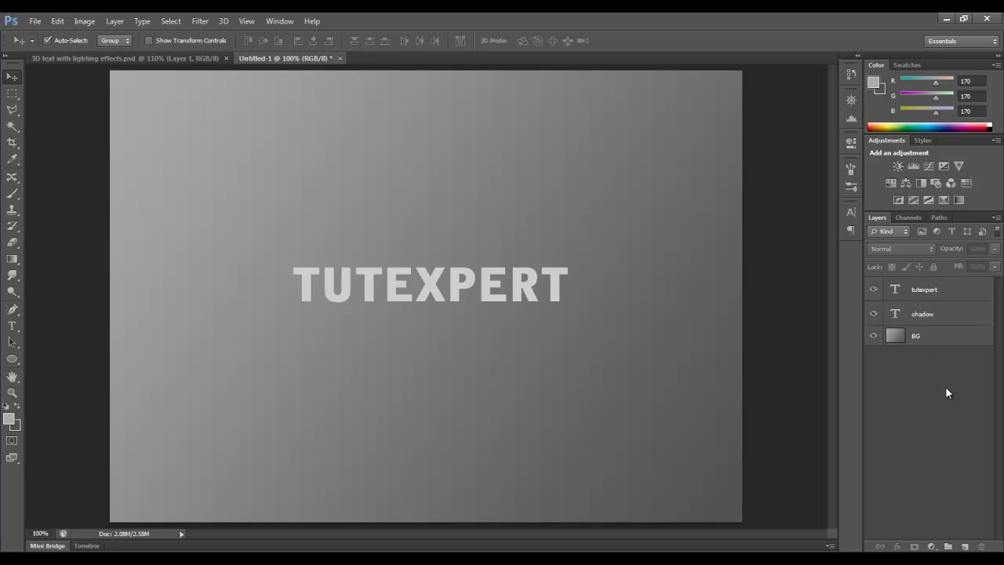
Rasterize the type on the shadow layer
right_click(944, 319)
click(929, 317)
right_click(928, 317)
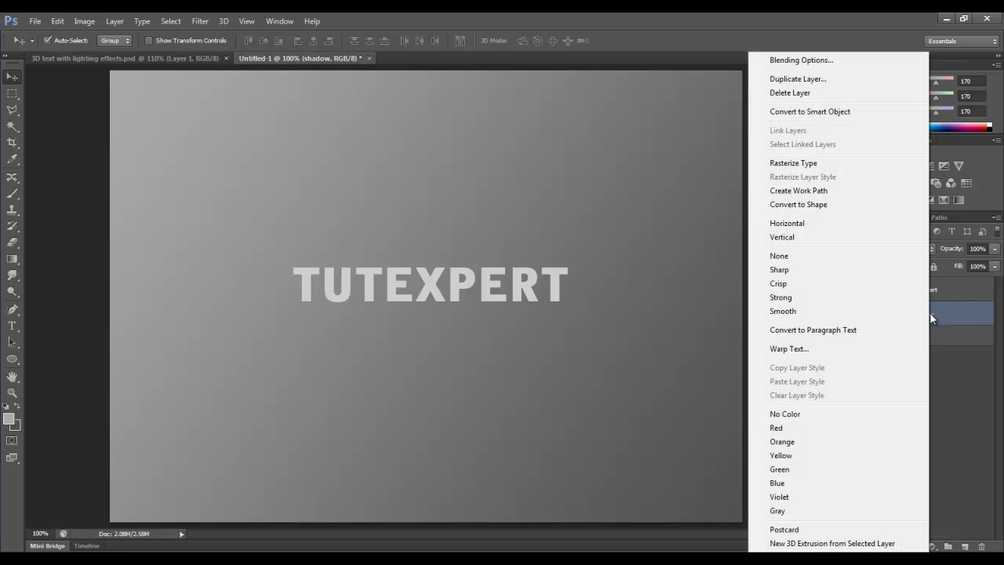
click(793, 167)
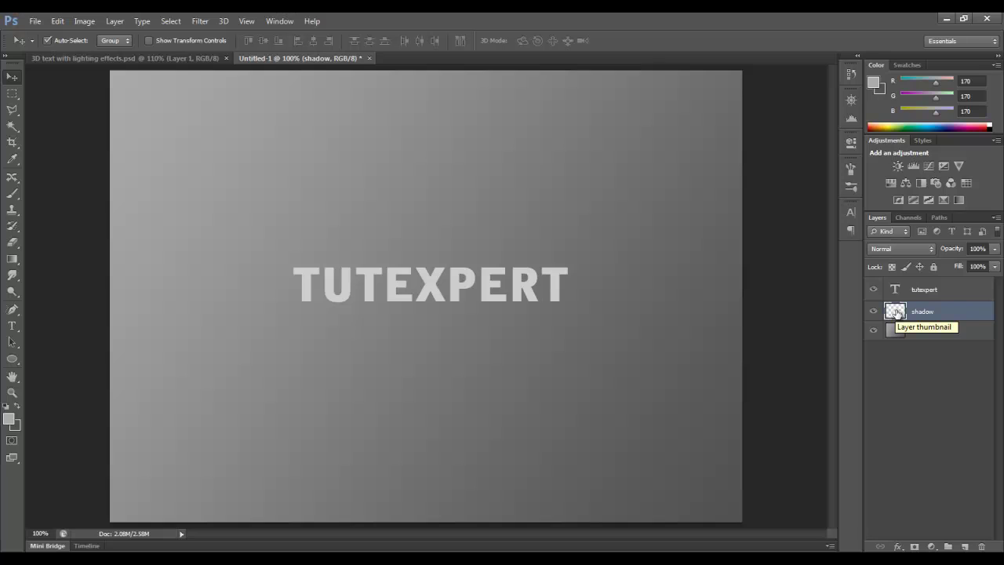
Fill the shadow layer's letter selection with black, then deselect
ctrl+click(897, 312)
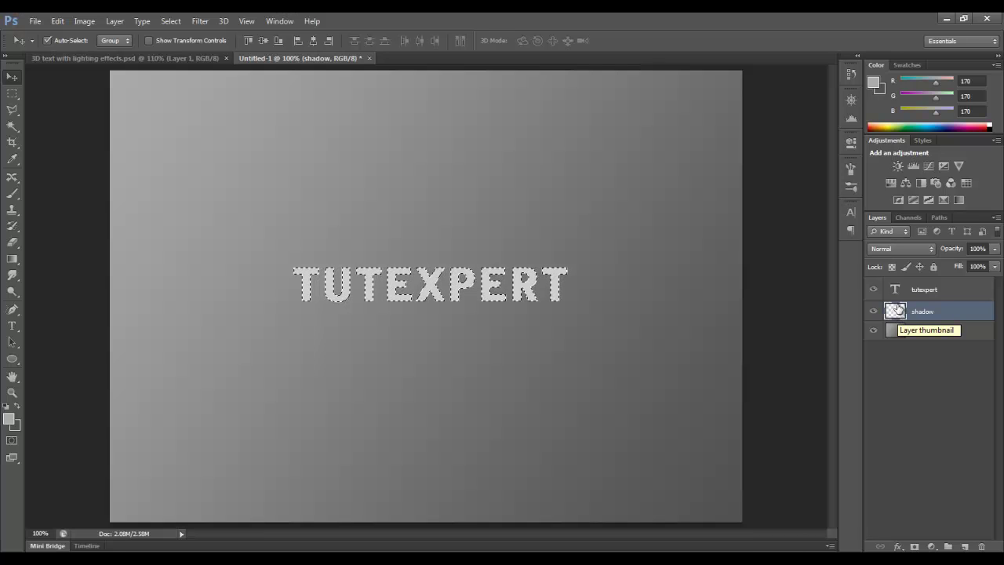
click(54, 21)
click(67, 200)
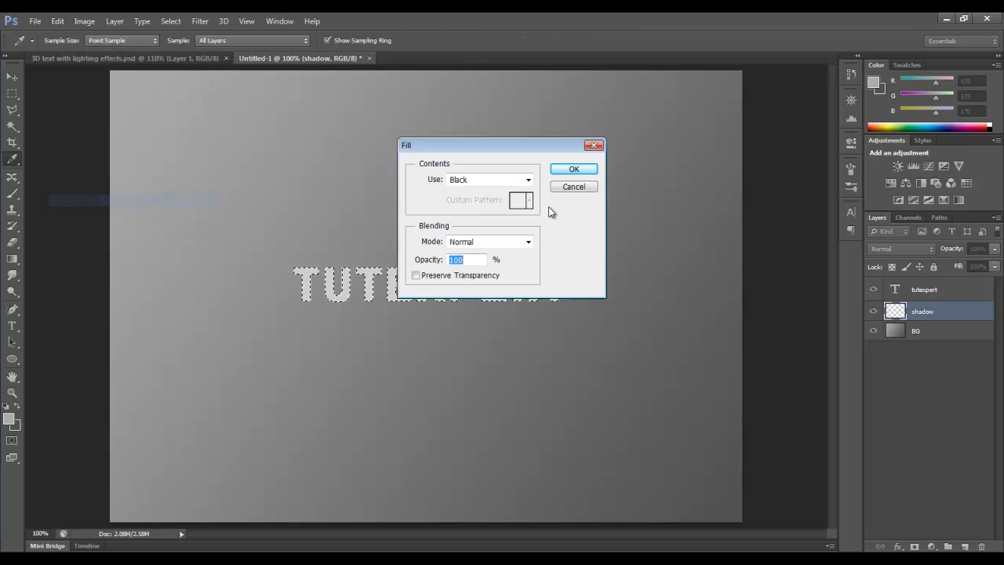
click(573, 168)
key(v)
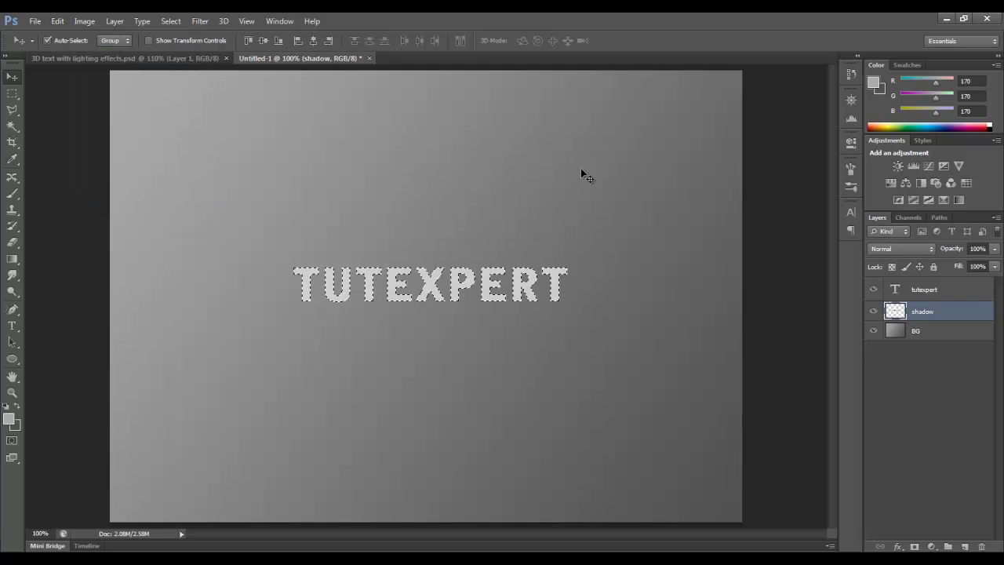
click(175, 22)
click(183, 47)
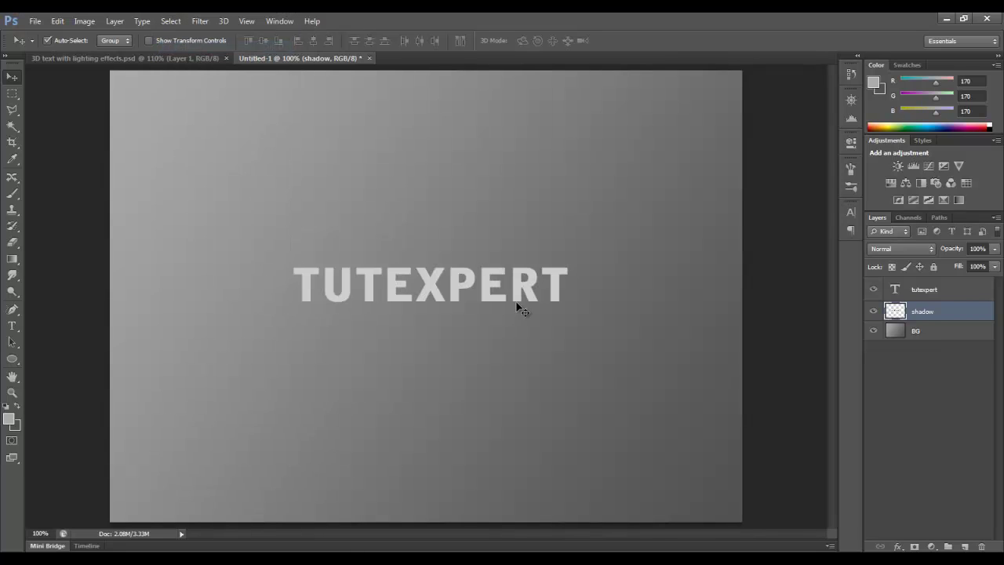
Nudge the black shadow slightly down and right behind TUTEXPERT
click(873, 289)
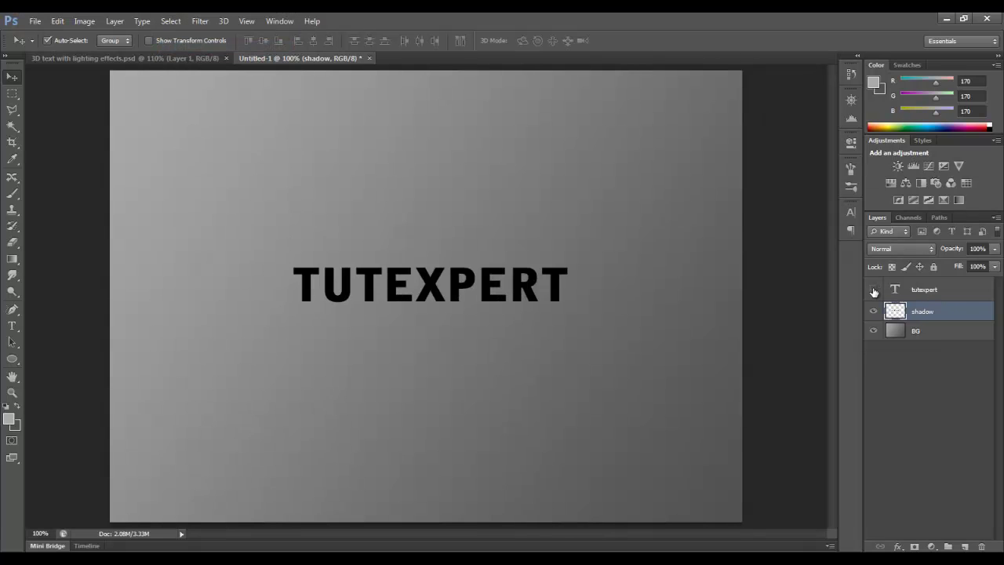
click(873, 290)
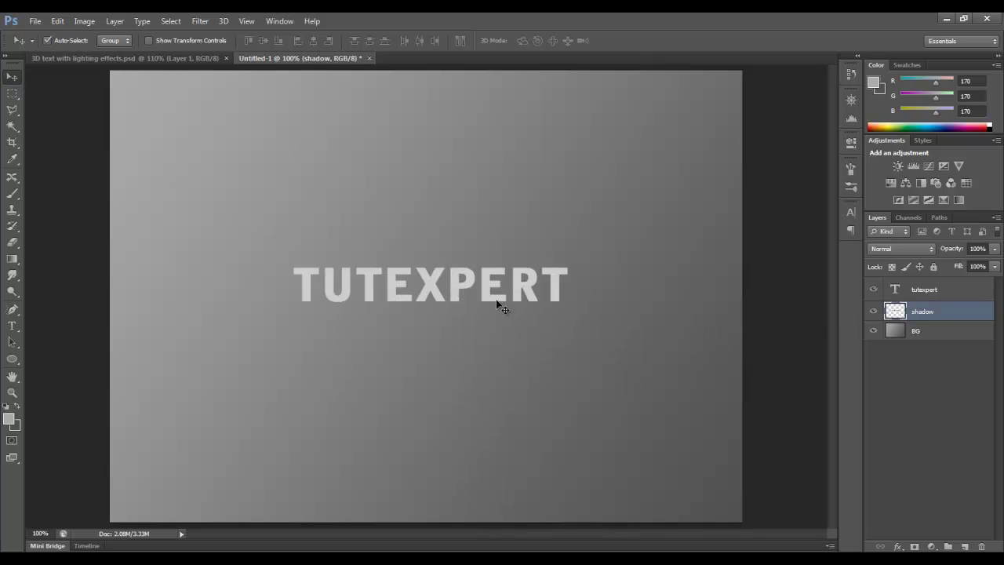
key(Down)
key(Right)
Duplicate the shadow layer up to shadow copy 5, nudging the latest copy down-right
drag(949, 317, 966, 546)
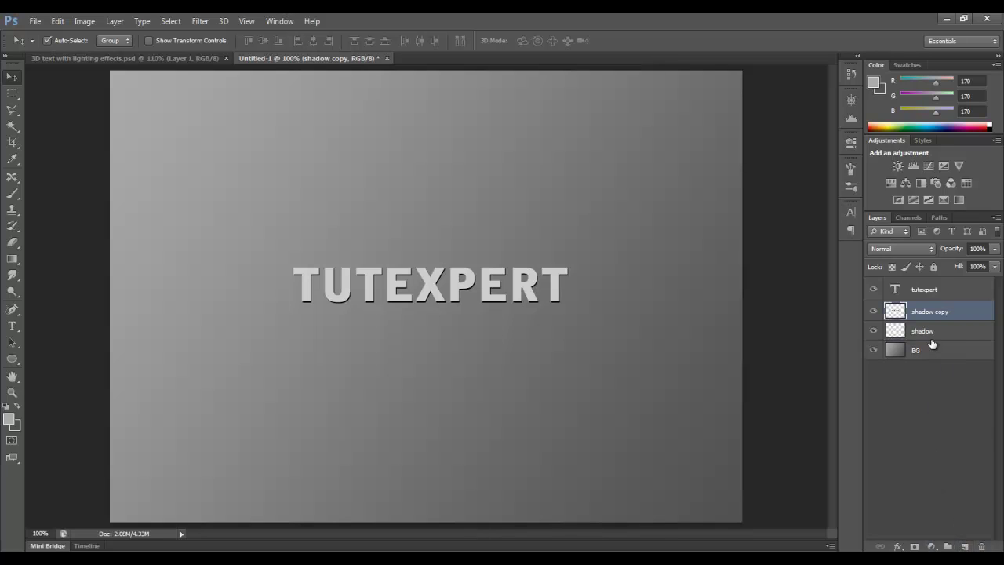
drag(957, 315, 965, 545)
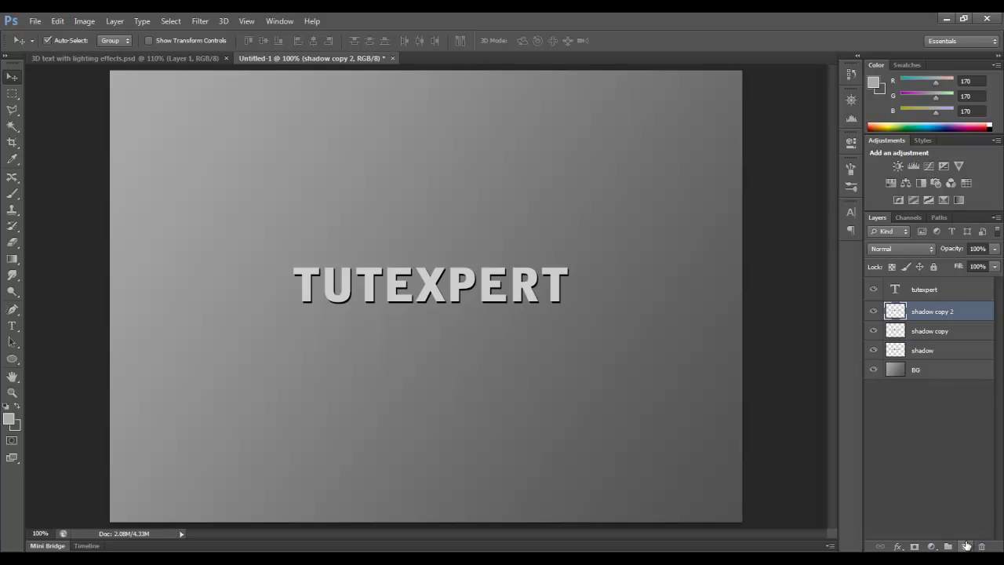
drag(939, 308, 967, 547)
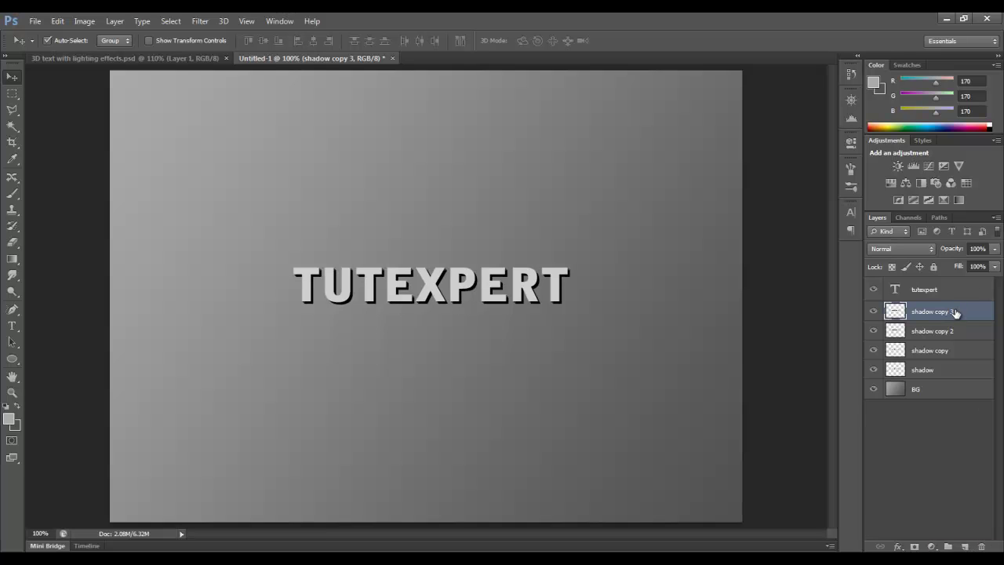
drag(955, 312, 966, 545)
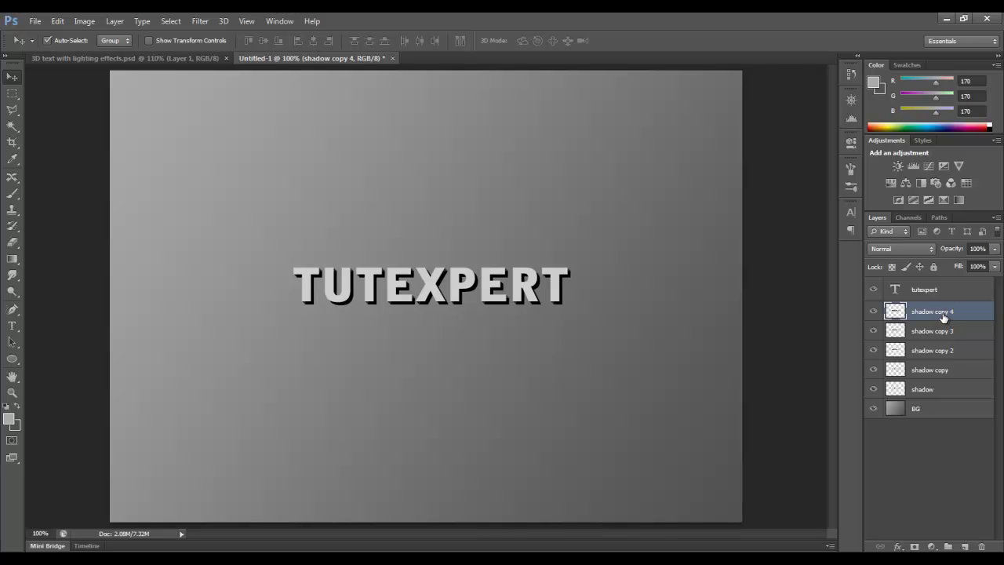
drag(943, 314, 965, 545)
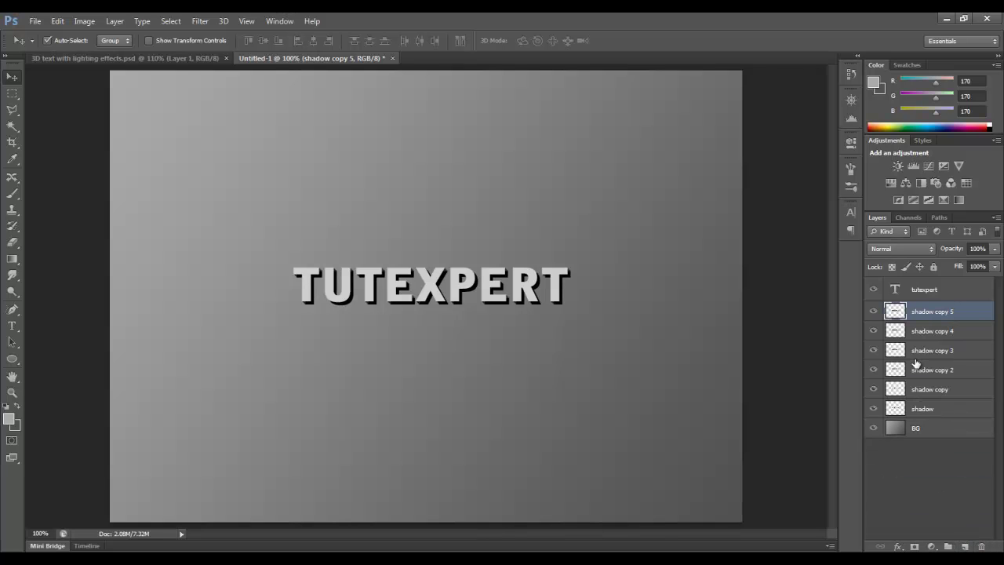
key(Right)
key(Down)
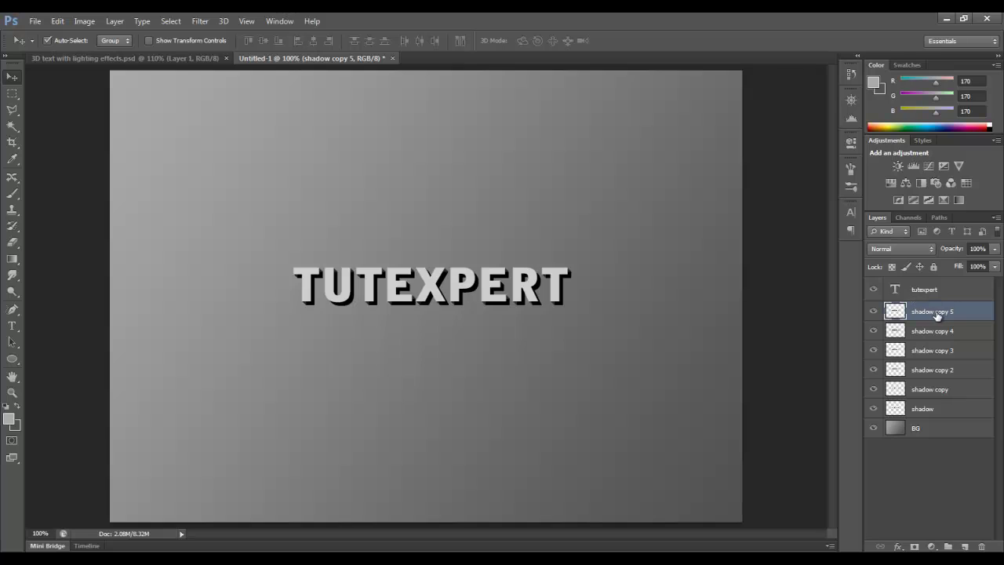
Add shadow copies 6, 7 and 8, offsetting each slightly down and right
drag(937, 315, 964, 541)
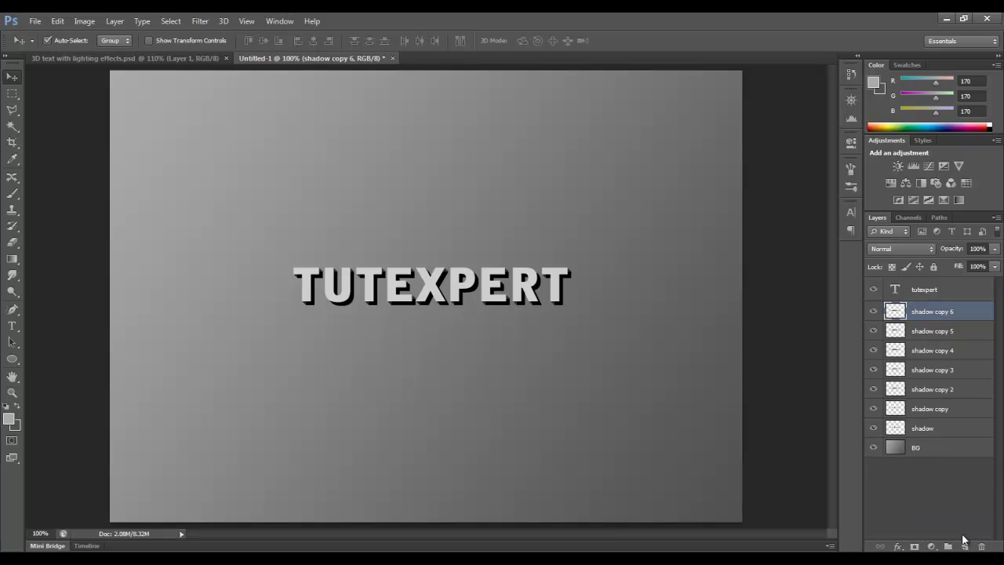
key(Right)
key(Down)
drag(949, 312, 964, 545)
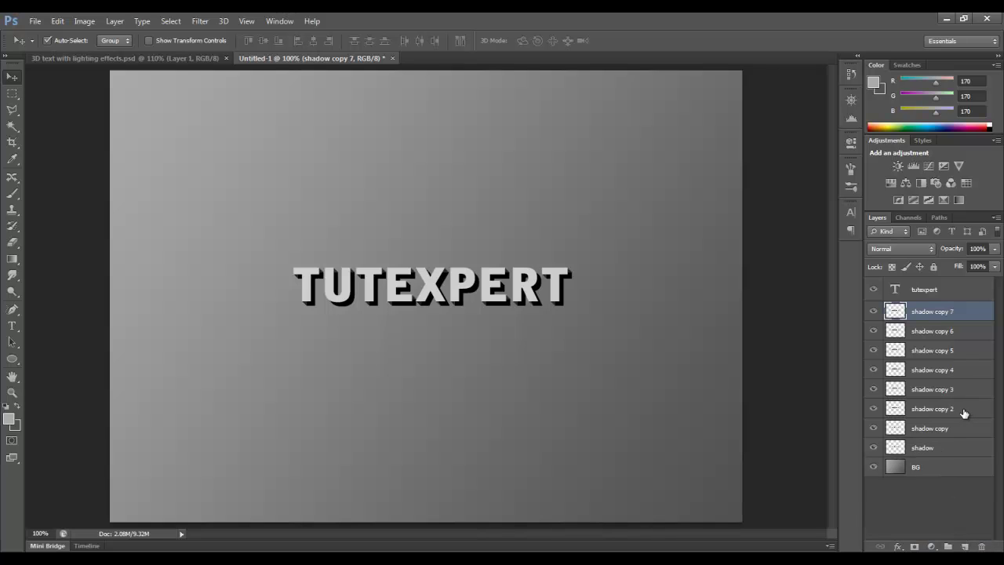
key(Down)
key(Right)
drag(938, 312, 963, 545)
key(Down)
key(Right)
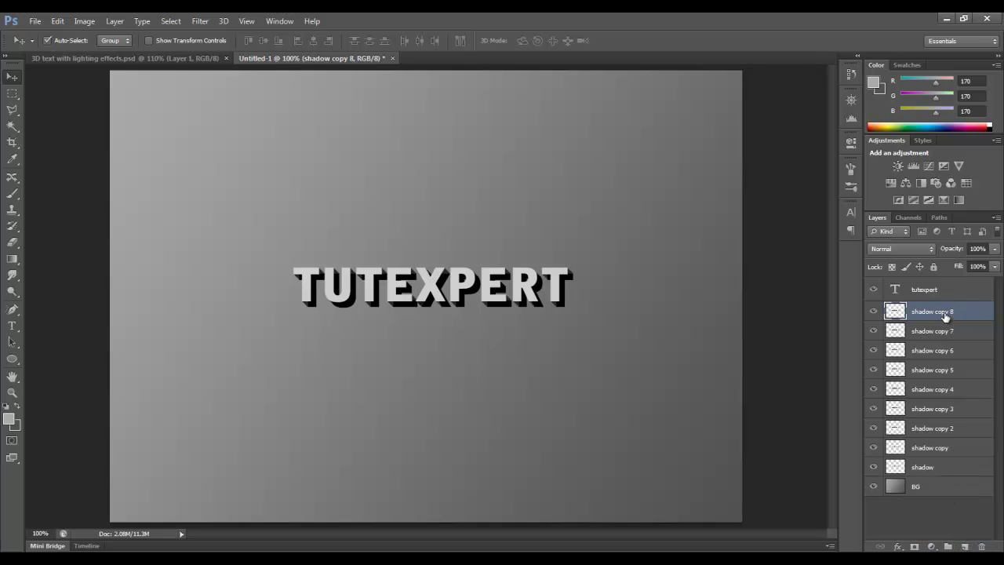
Merge all the shadow layers into a single shadow copy 8 layer
shift+click(948, 470)
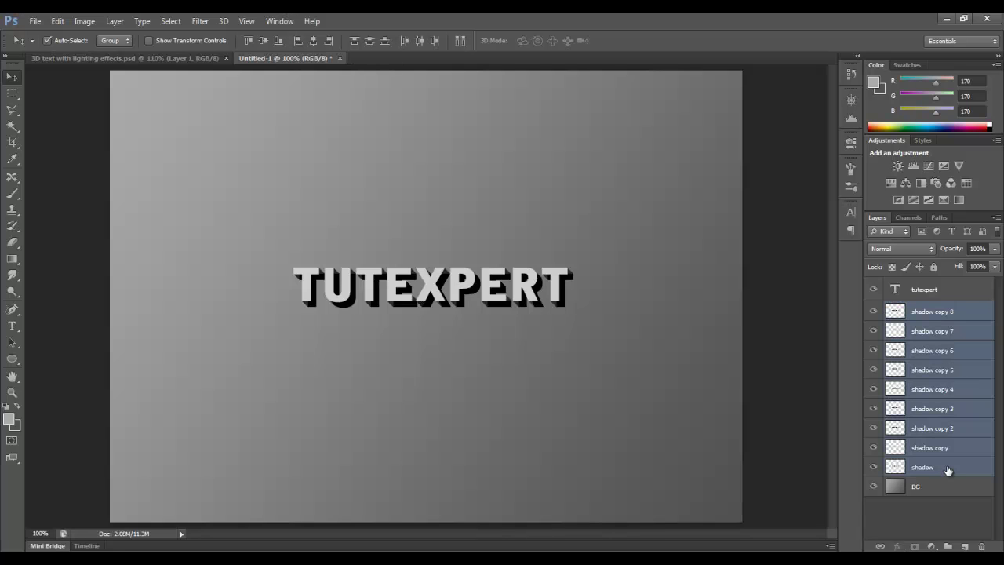
right_click(927, 341)
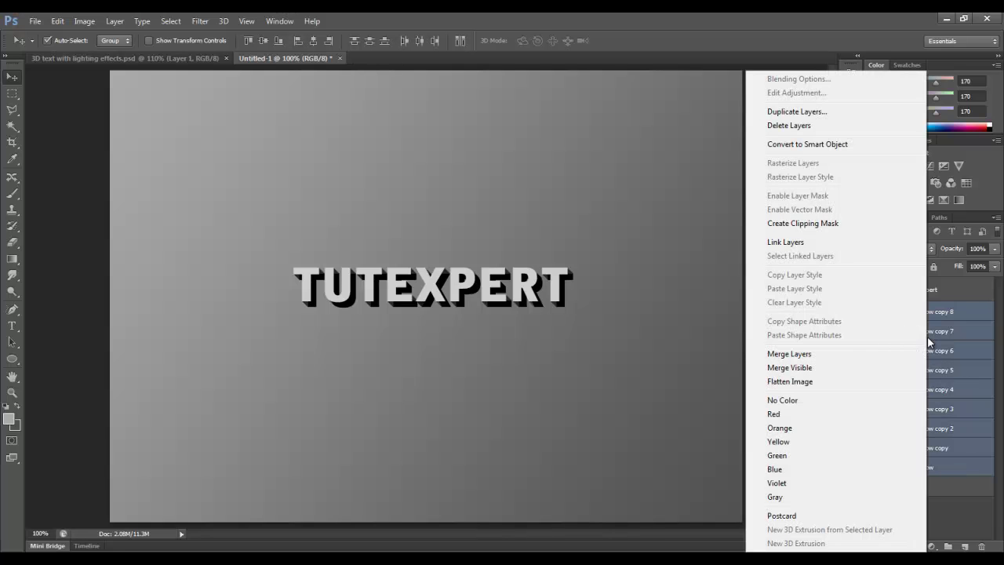
click(811, 357)
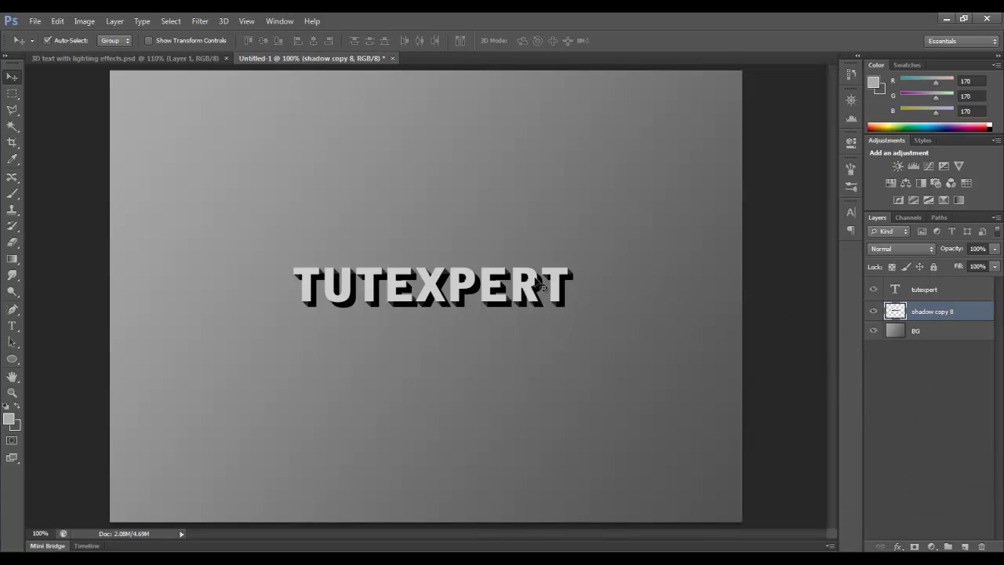
drag(536, 292, 597, 258)
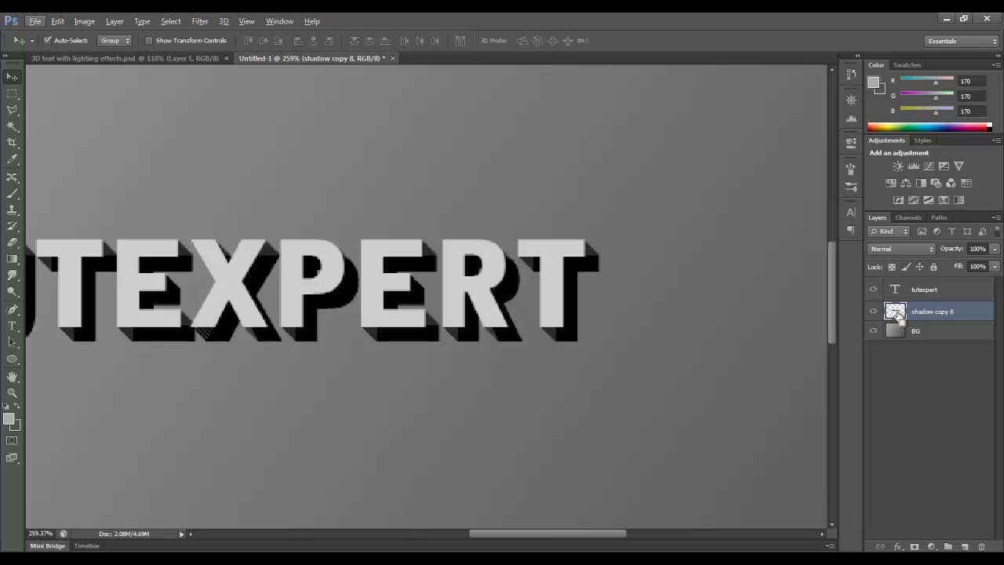
Fill the merged shadow copy 8 outline with black, deselect, and return to 100% zoom
ctrl+click(895, 311)
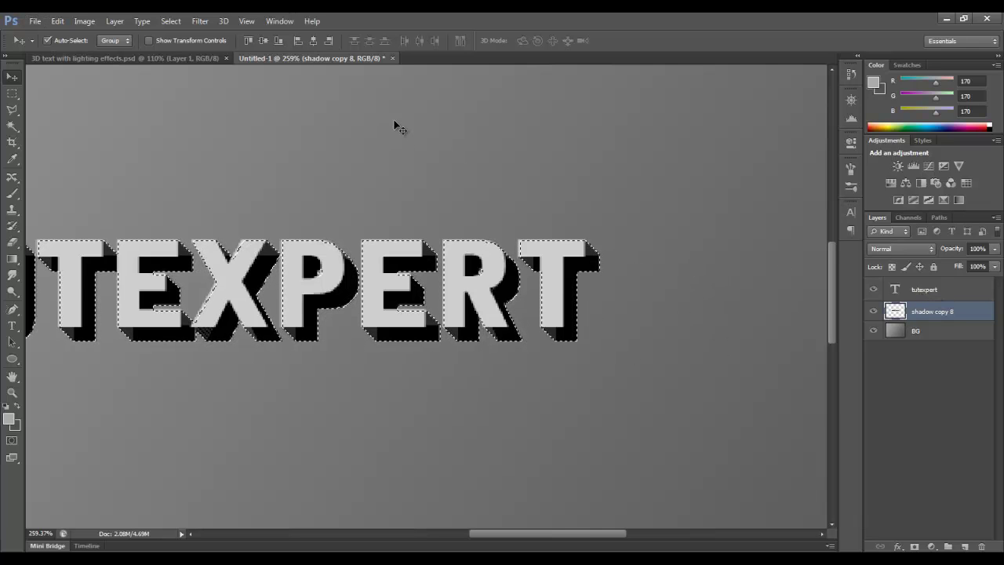
click(57, 21)
click(119, 200)
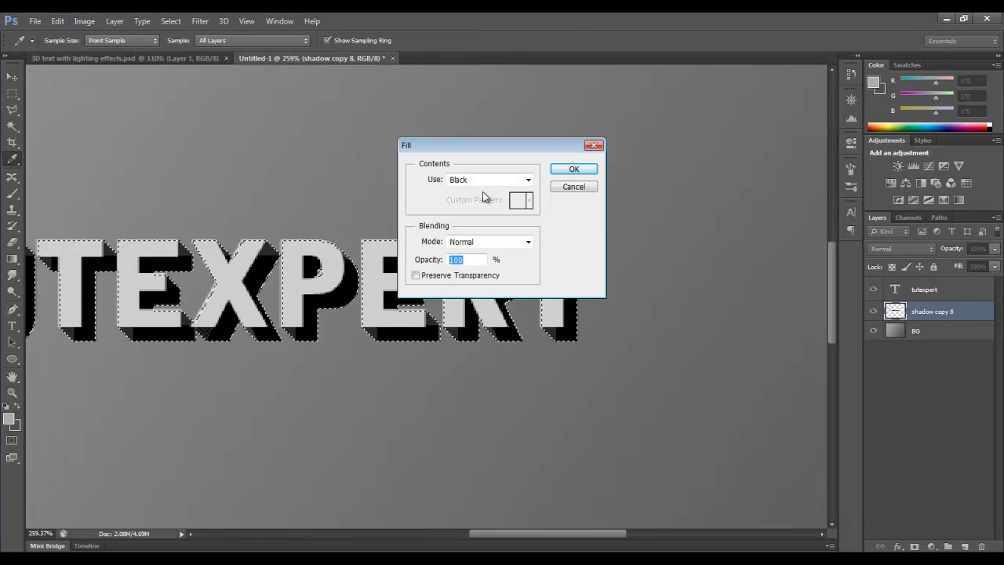
click(575, 171)
key(v)
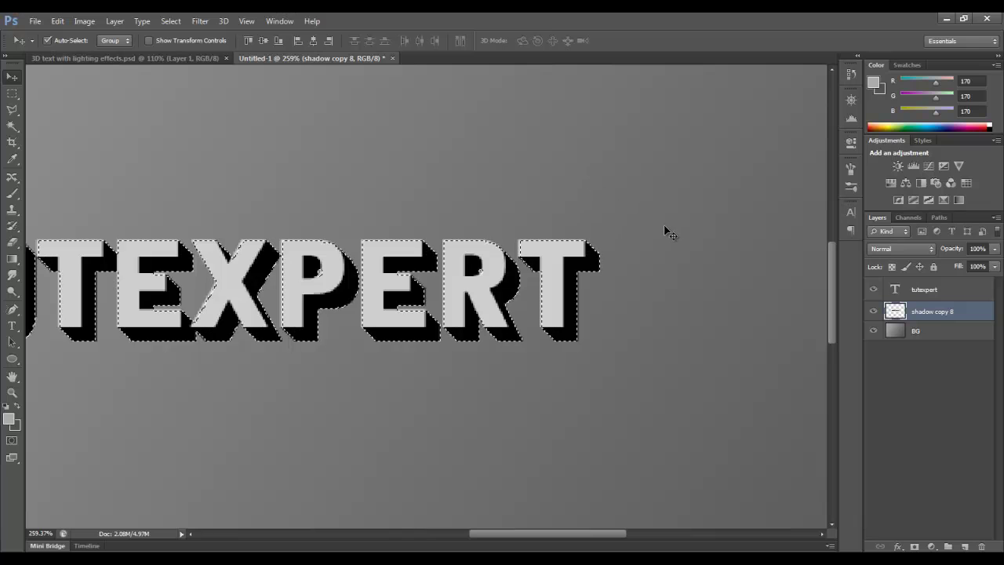
click(166, 22)
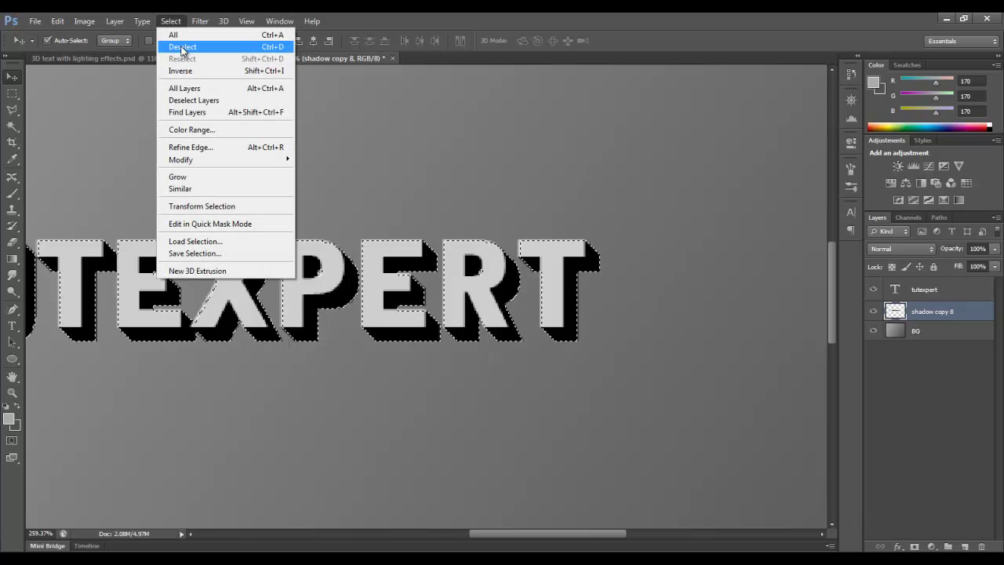
click(217, 47)
scroll(689, 314, down, 6)
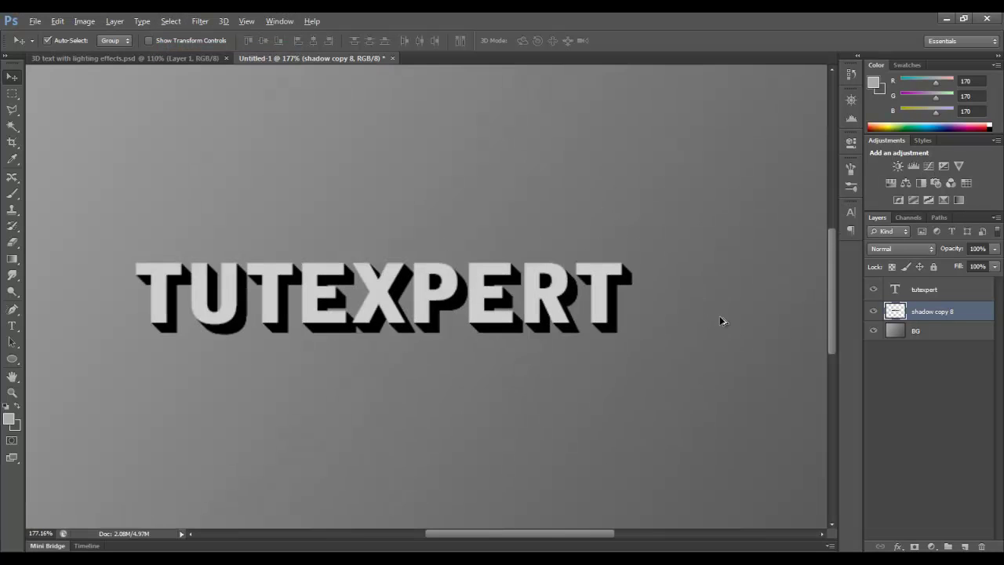
click(850, 101)
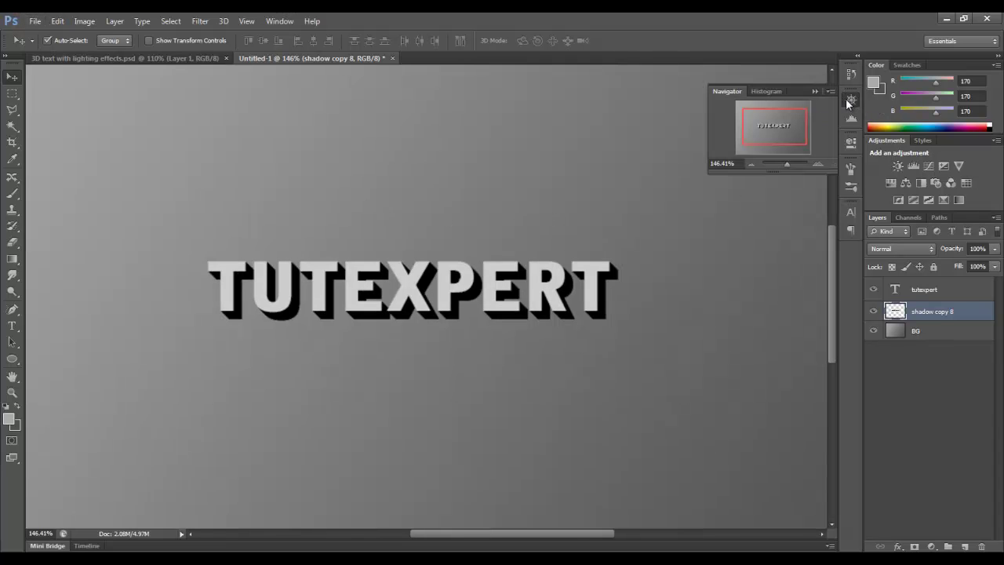
click(751, 164)
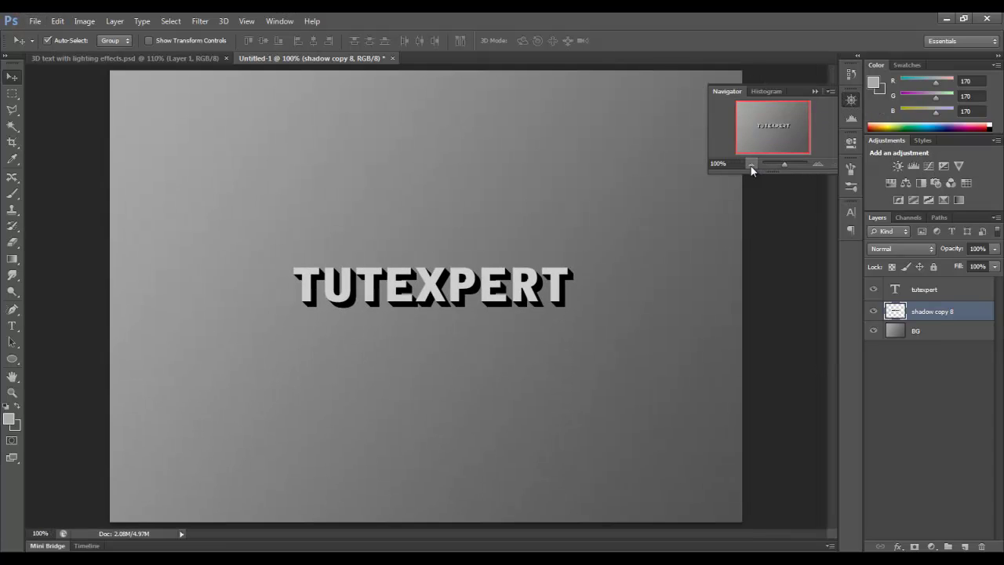
click(813, 91)
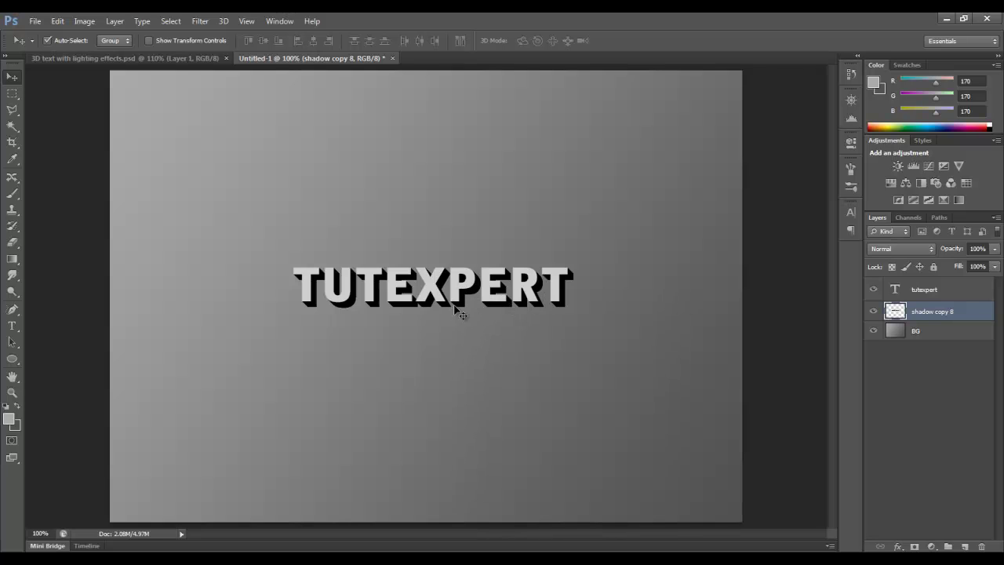
Apply a Motion Blur of -45° angle and 18 px distance to shadow copy 8
click(209, 21)
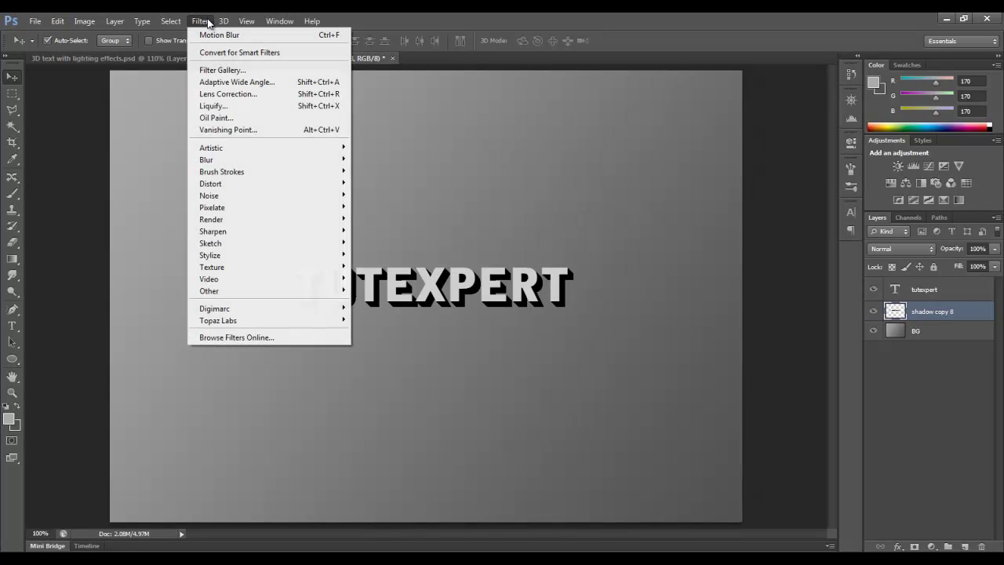
mouse_move(239, 162)
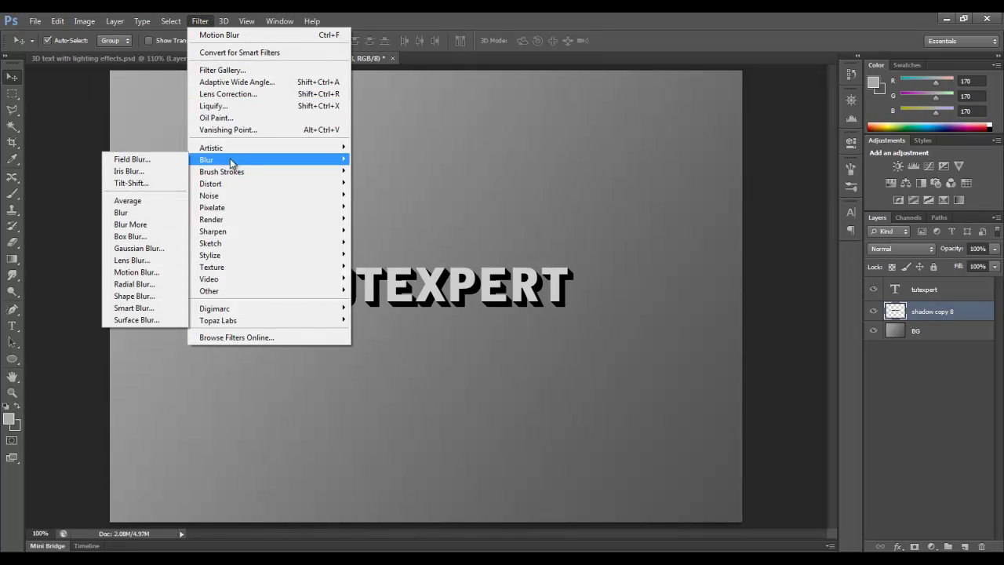
click(136, 272)
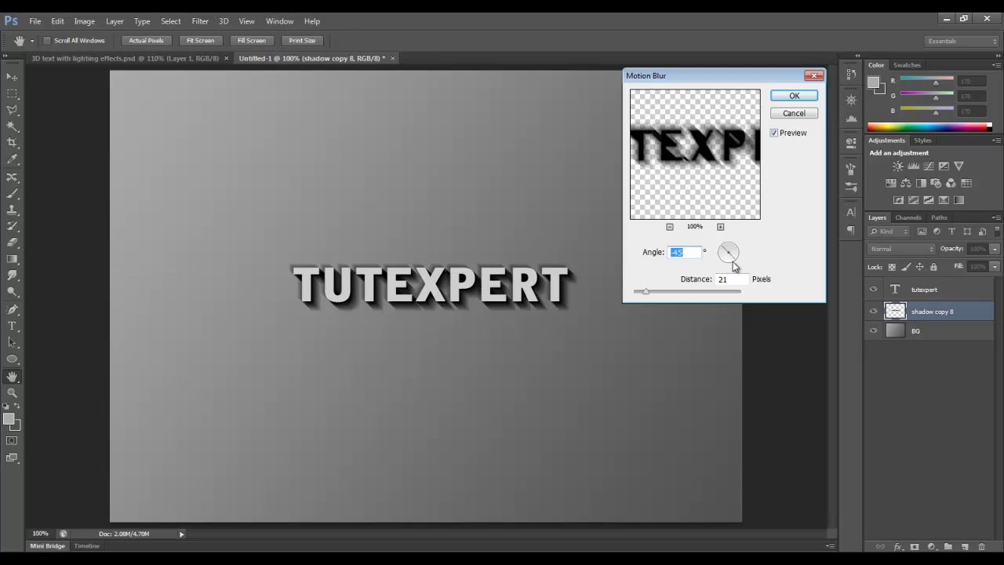
mouse_move(723, 251)
mouse_down()
mouse_move(719, 265)
mouse_move(733, 264)
mouse_up()
text(45)
drag(697, 281, 699, 279)
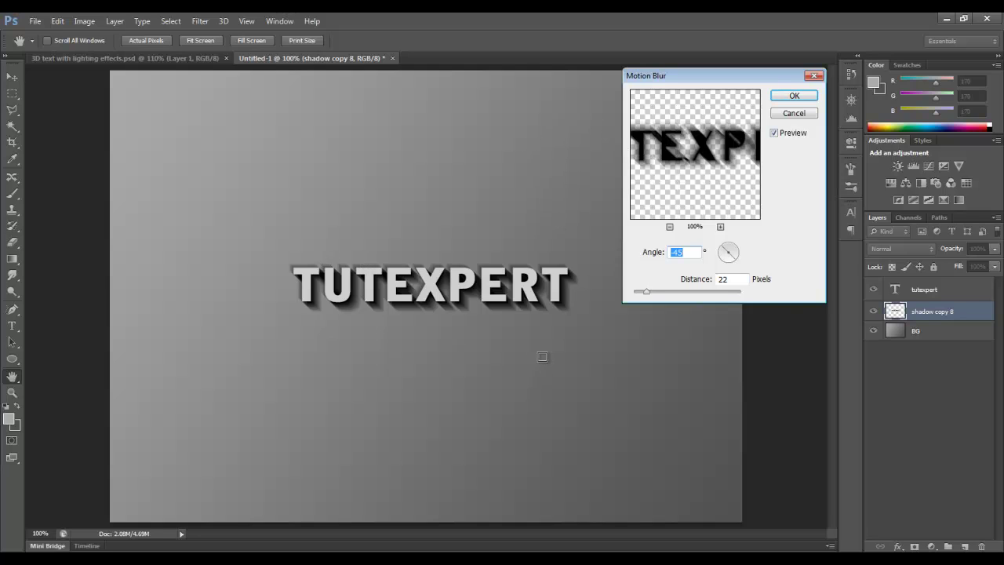
drag(708, 282, 697, 284)
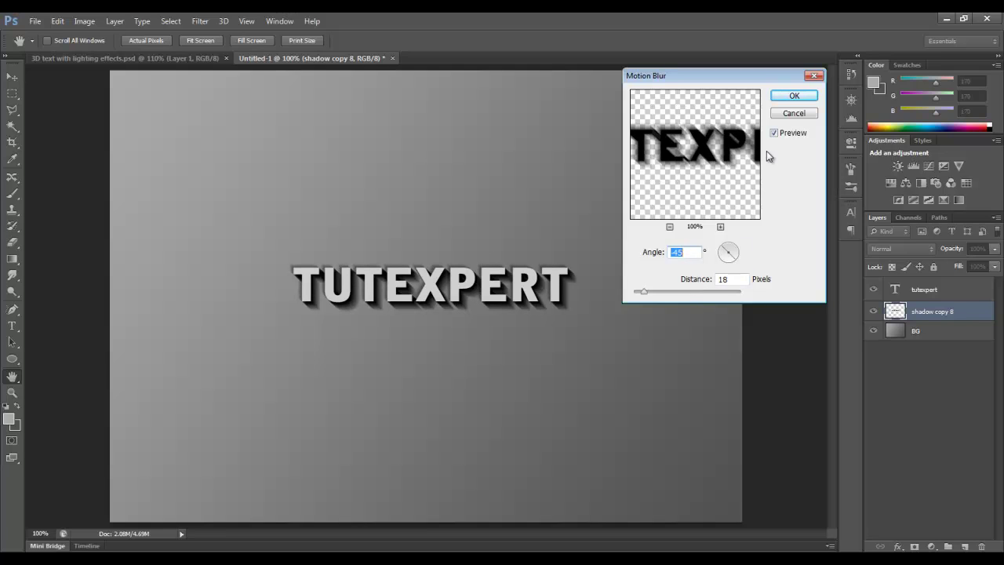
click(794, 95)
Set up a 15 px eraser and erase a small spot near the final T
key(v)
click(495, 332)
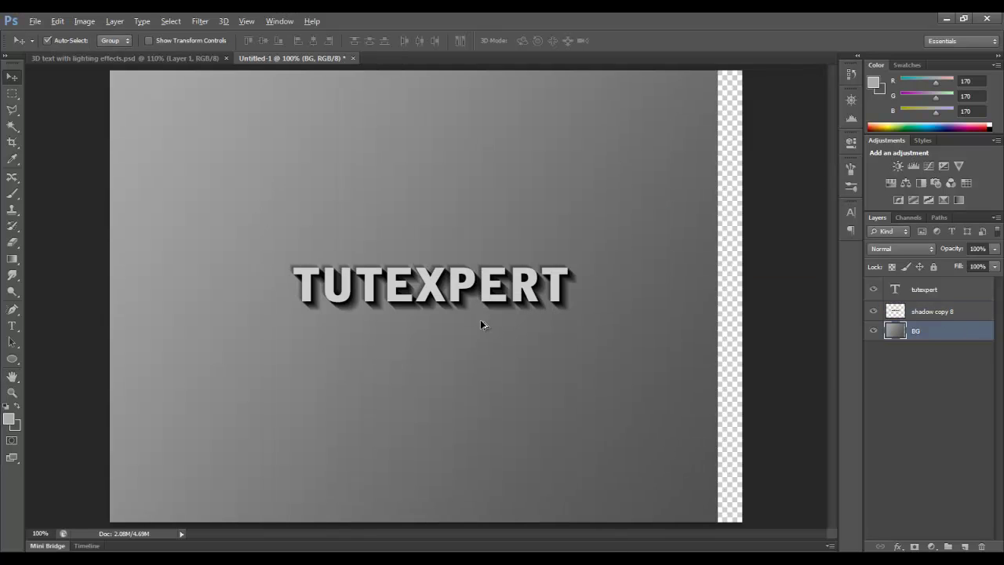
scroll(471, 310, up, 3)
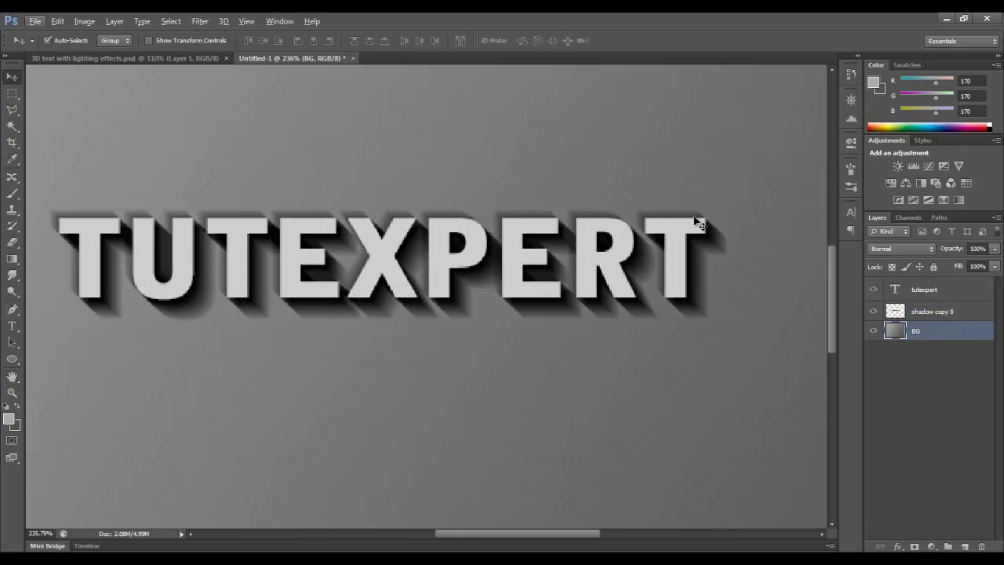
click(13, 242)
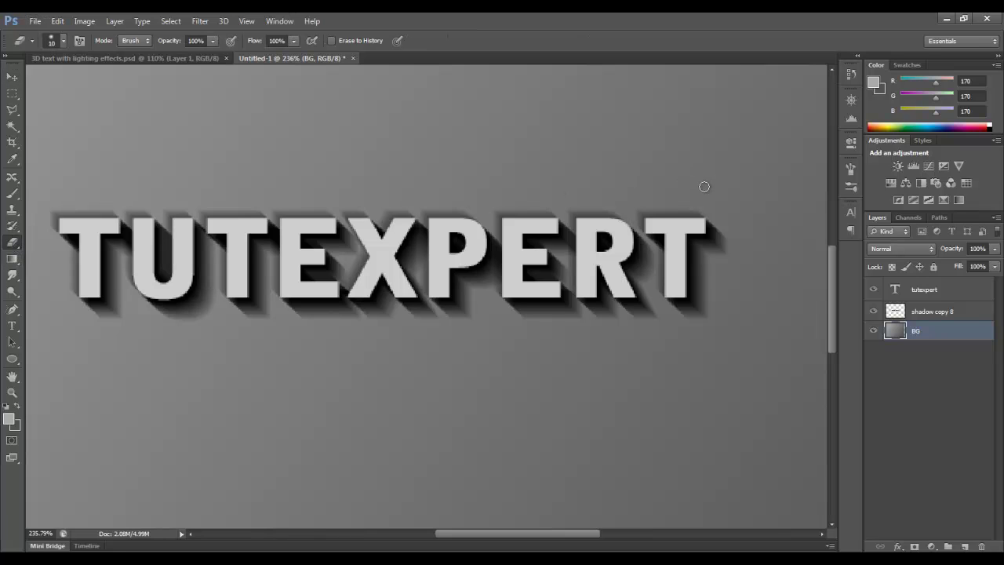
key(bracketright)
scroll(702, 211, up, 3)
key(alt)
click(702, 211)
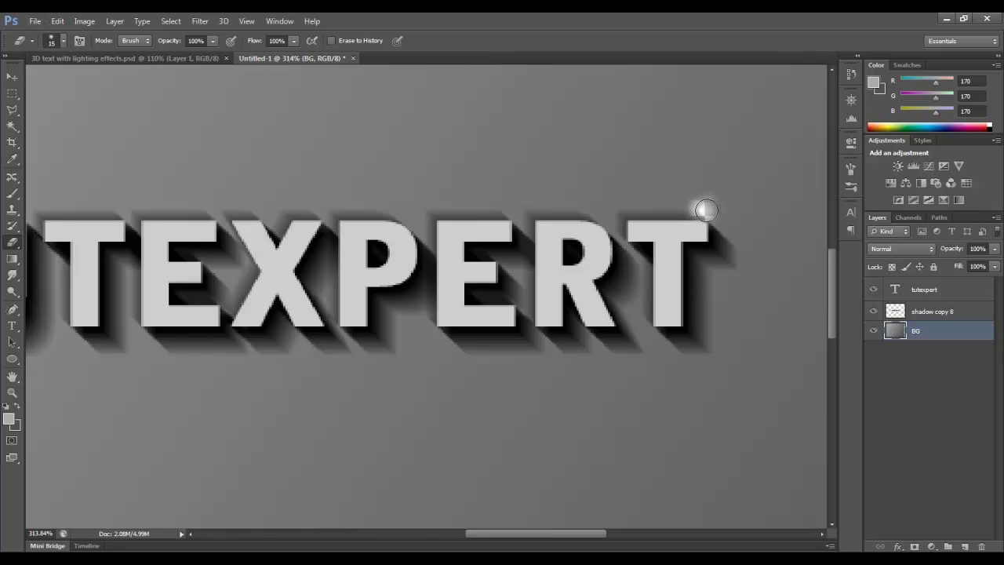
On shadow copy 8, erase the blurred shadow spilling above the first T
click(968, 315)
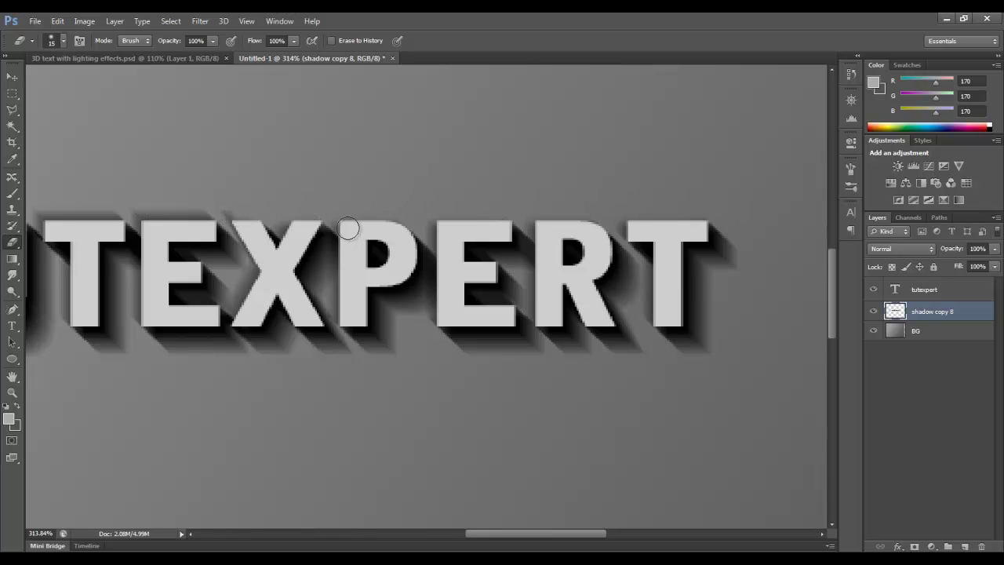
mouse_move(255, 237)
mouse_down()
mouse_move(615, 236)
mouse_move(602, 211)
mouse_up()
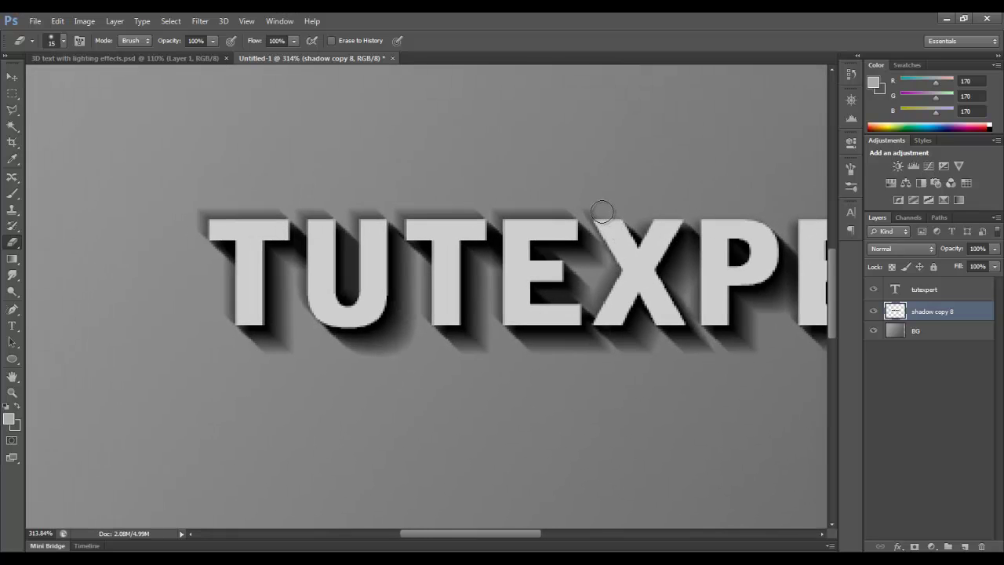
click(226, 216)
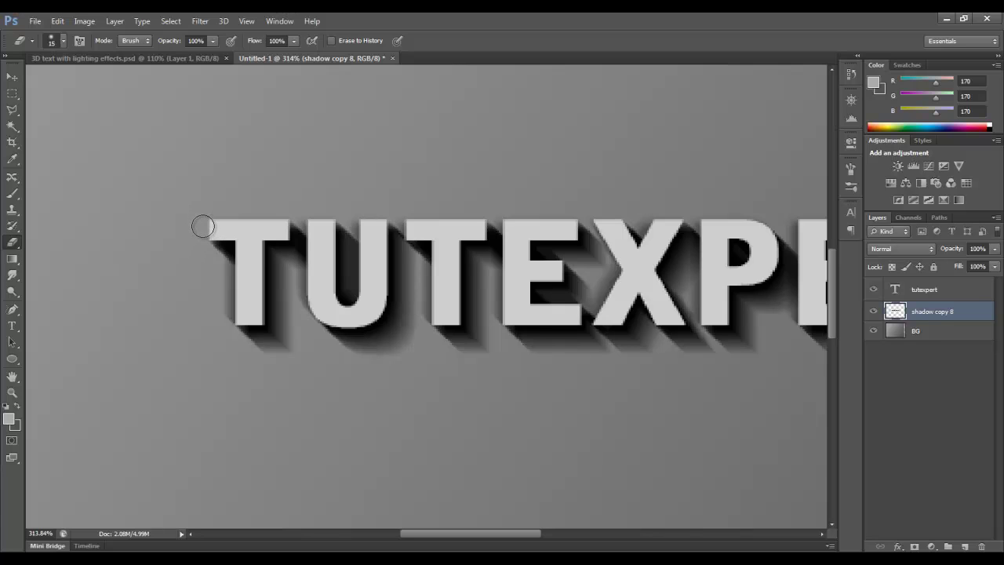
click(64, 41)
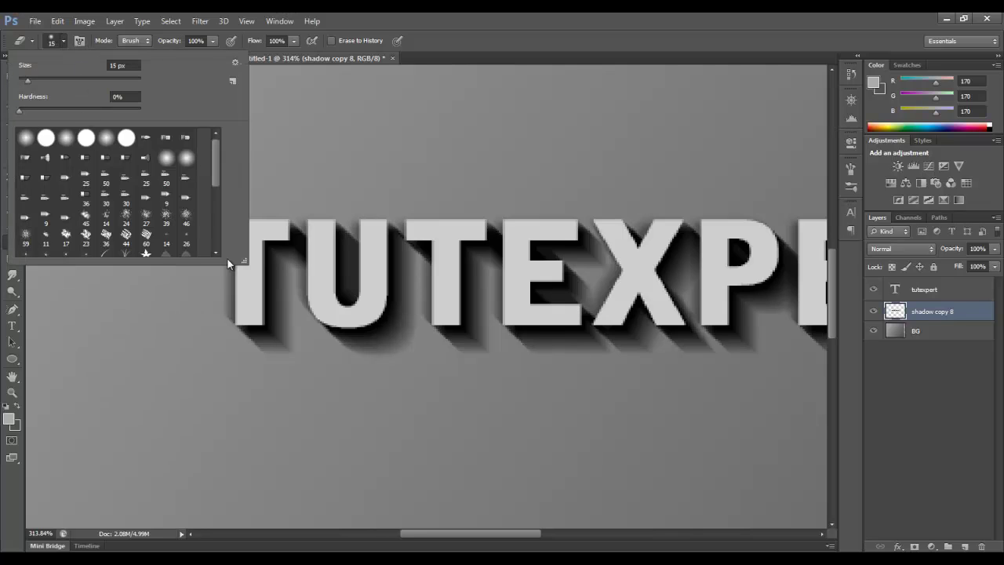
Erase the shadow along the first T's left edge and the X's top-left arm
click(233, 305)
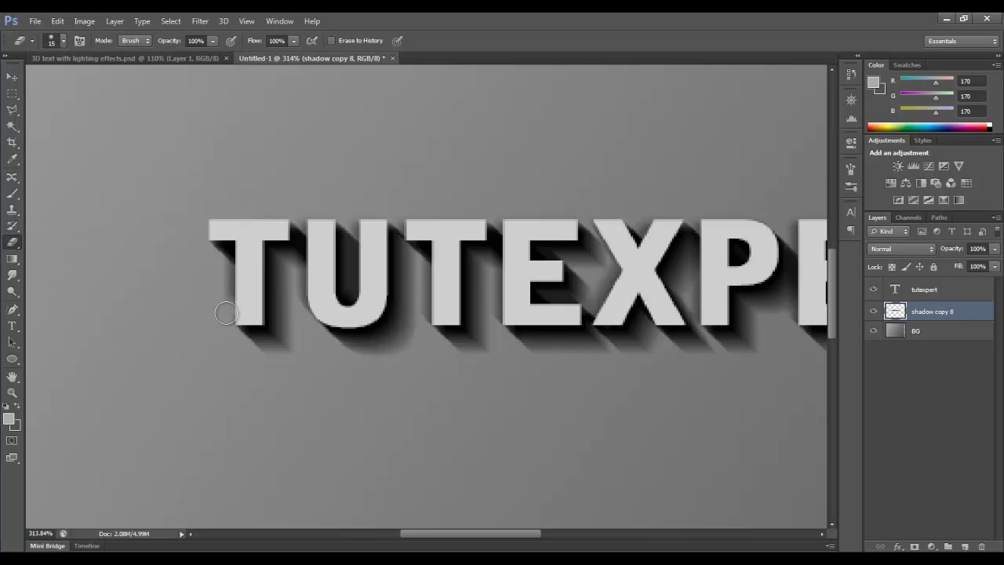
mouse_move(225, 309)
mouse_down()
mouse_move(219, 269)
mouse_move(230, 279)
mouse_move(224, 325)
mouse_move(222, 272)
mouse_move(294, 212)
mouse_up()
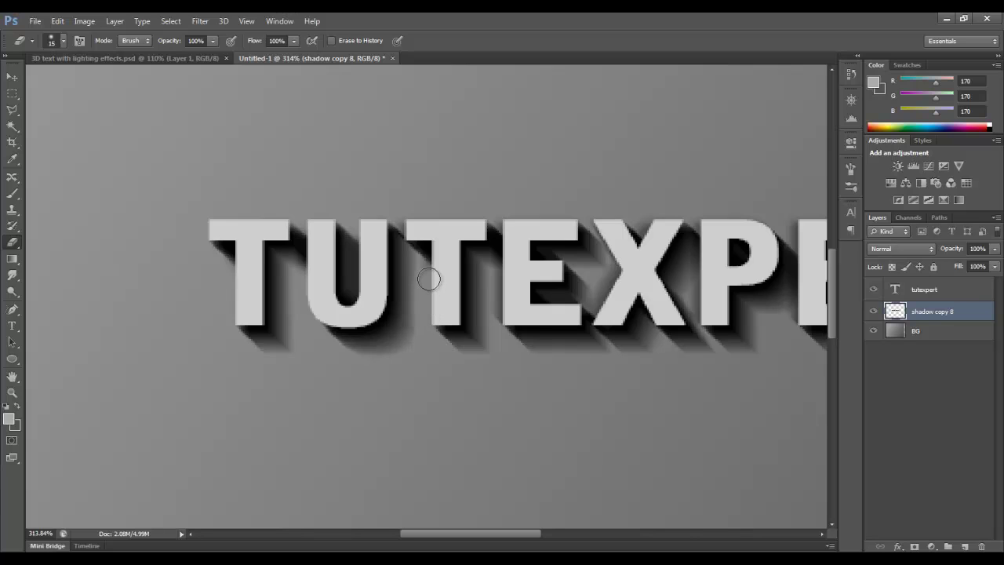
key(bracketleft)
key(bracketright)
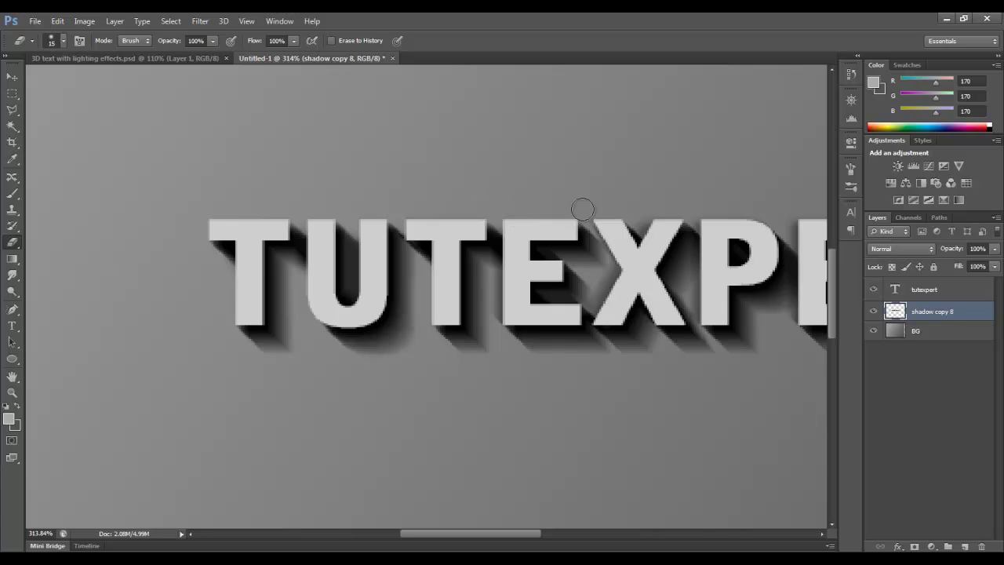
mouse_move(605, 216)
mouse_down()
mouse_move(624, 265)
mouse_move(603, 306)
mouse_move(625, 260)
mouse_move(588, 204)
mouse_move(620, 258)
mouse_move(609, 310)
mouse_move(662, 368)
mouse_move(606, 302)
mouse_move(603, 312)
mouse_move(683, 300)
mouse_move(703, 285)
mouse_move(712, 226)
mouse_move(702, 221)
mouse_move(714, 250)
mouse_move(703, 271)
mouse_move(706, 311)
mouse_move(694, 292)
mouse_move(708, 264)
mouse_up()
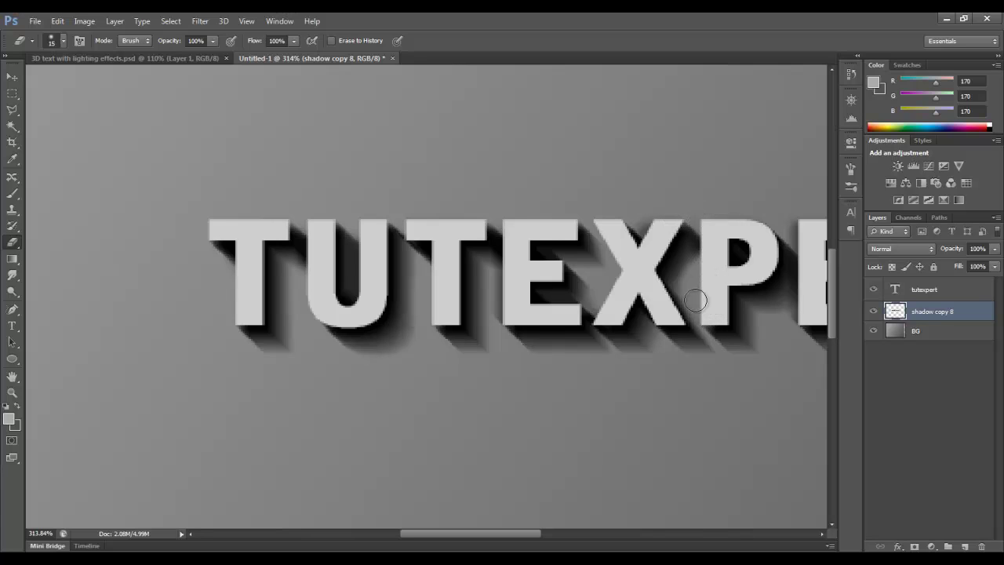
drag(709, 296, 551, 294)
Erase stray shadow beside the E and toward the final T, shrinking the eraser to 8 px
mouse_move(348, 291)
mouse_down()
mouse_move(340, 274)
mouse_move(343, 300)
mouse_up()
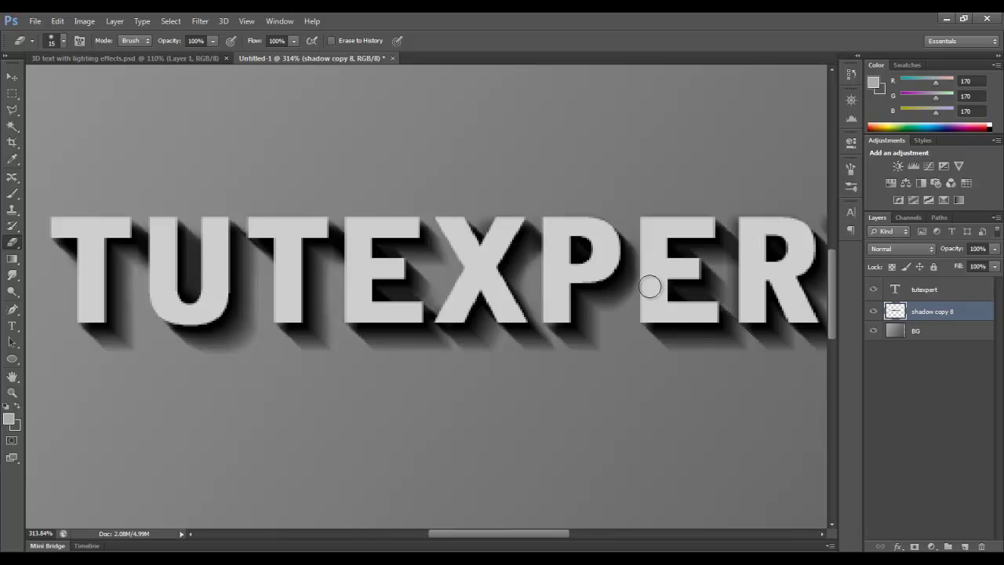
drag(677, 273, 466, 267)
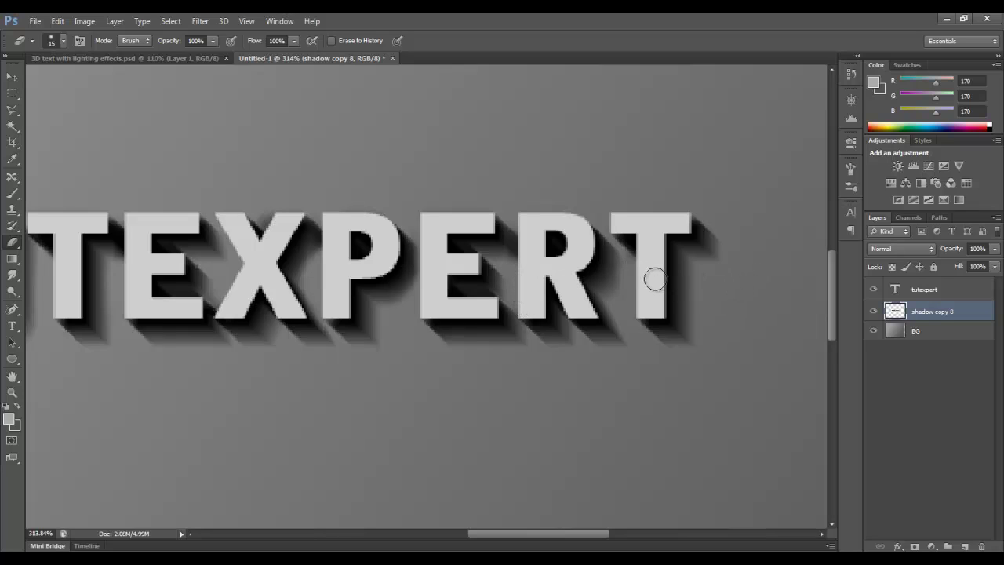
key(bracketleft)
key(bracketleft)
key(bracketleft)
Move the BG layer right with the Move tool until the transparent strip at the right edge is gone
scroll(636, 273, left, 5)
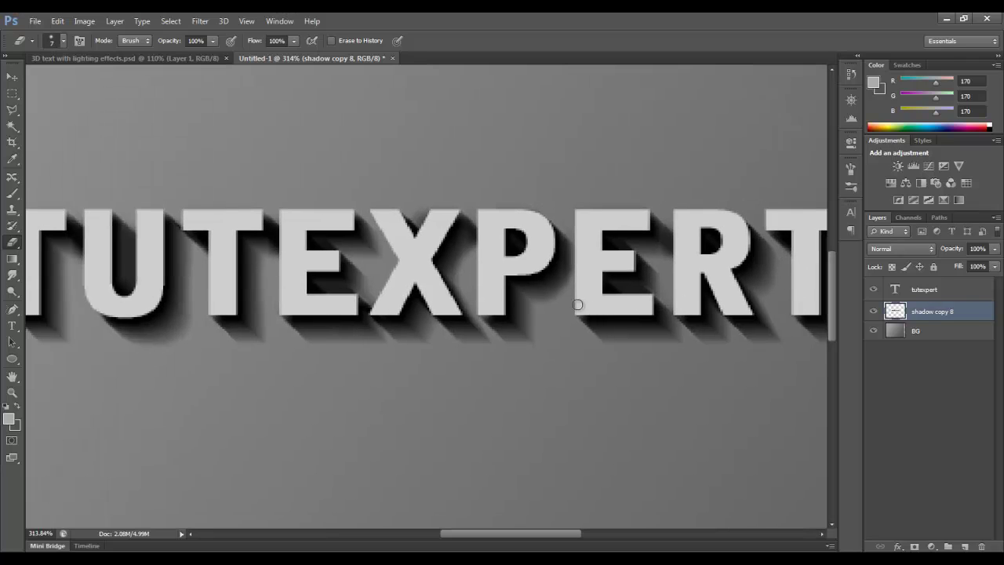
scroll(521, 312, down, 3)
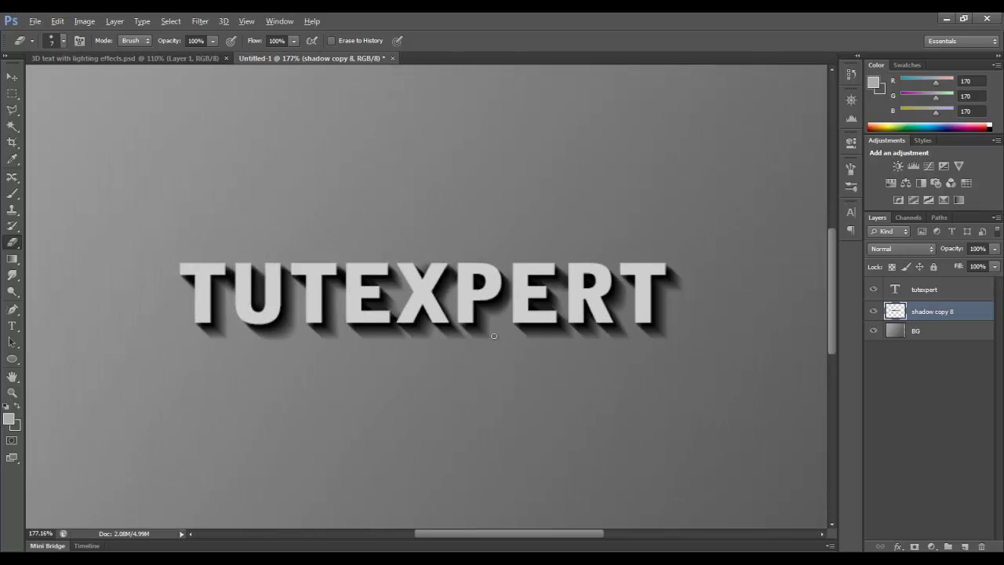
scroll(423, 273, up, 3)
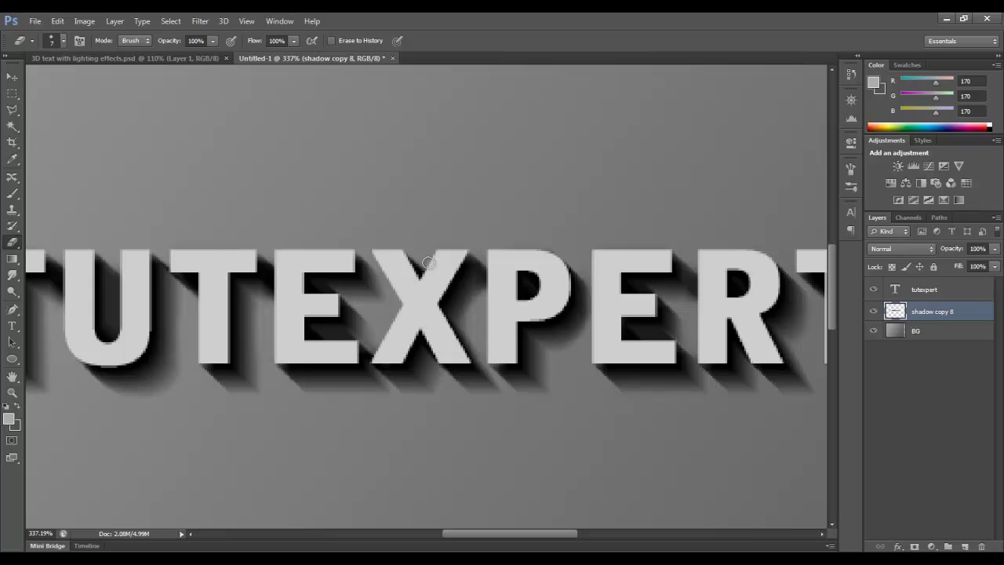
scroll(427, 247, down, 3)
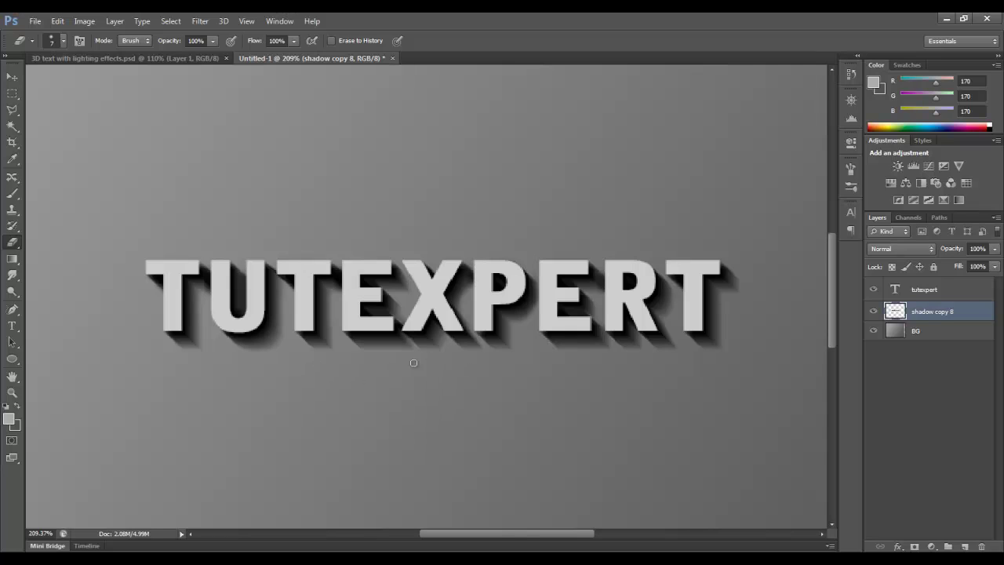
scroll(494, 336, down, 1)
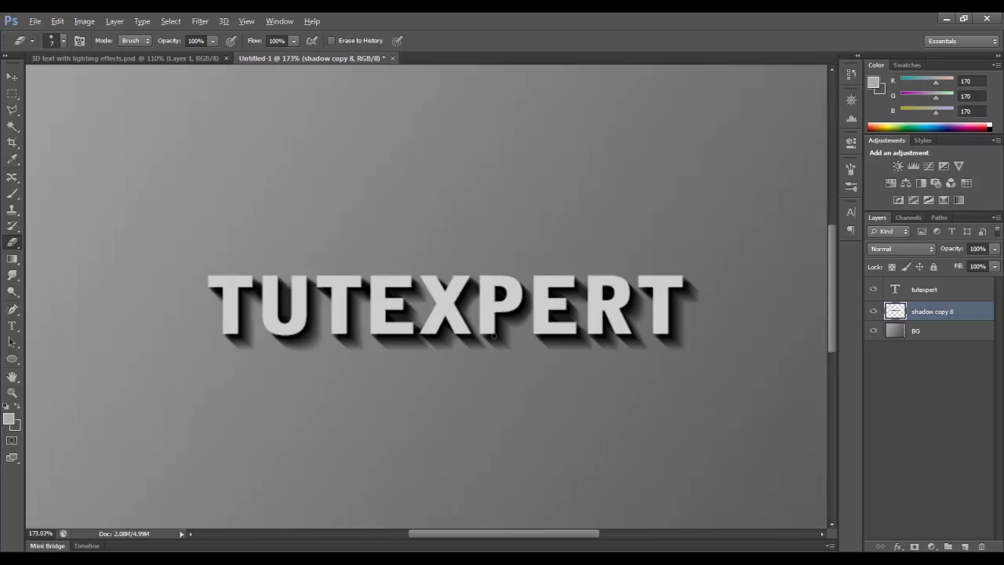
scroll(323, 368, down, 2)
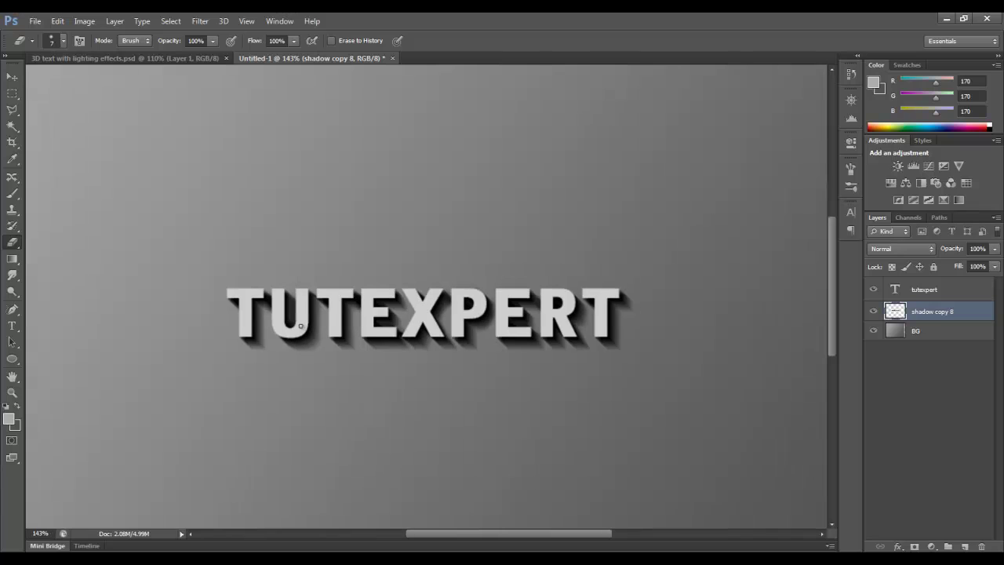
scroll(376, 282, down, 1)
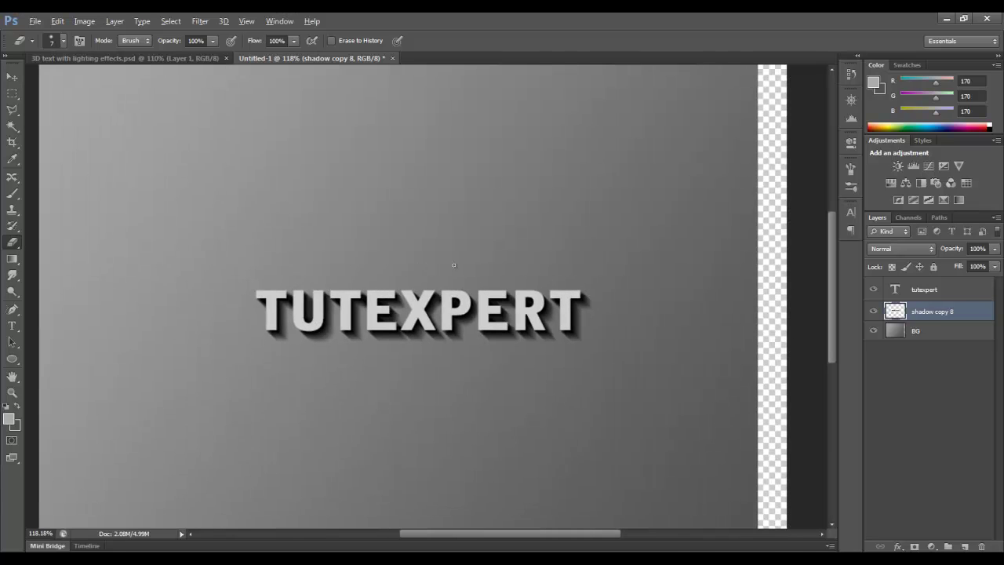
scroll(495, 265, down, 1)
click(931, 333)
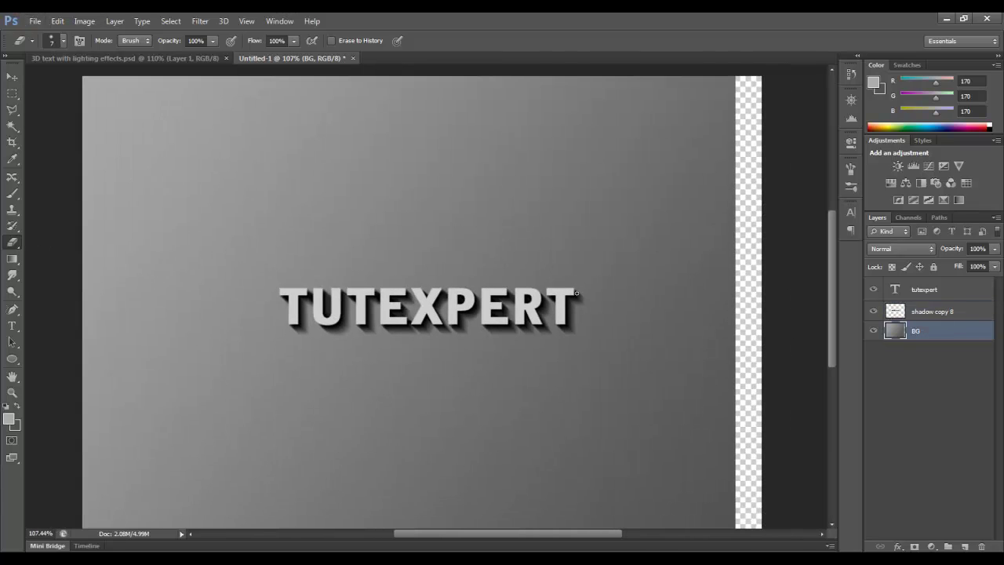
click(12, 77)
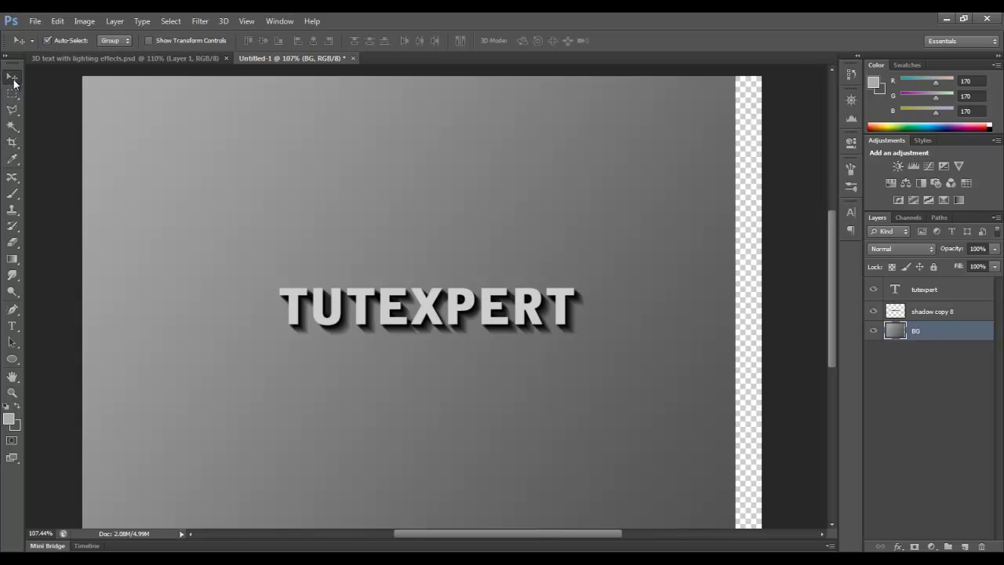
drag(283, 192, 309, 201)
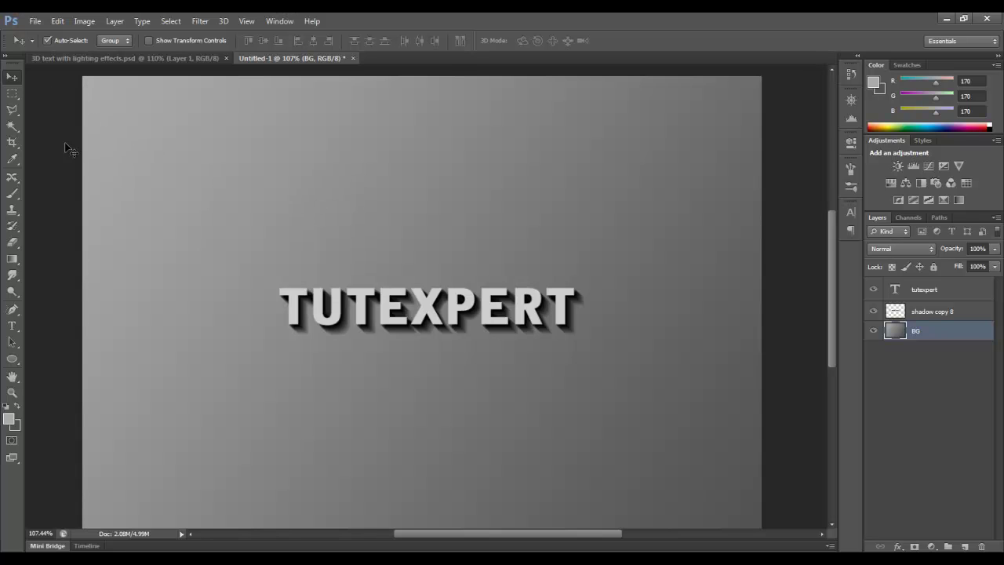
scroll(547, 333, down, 2)
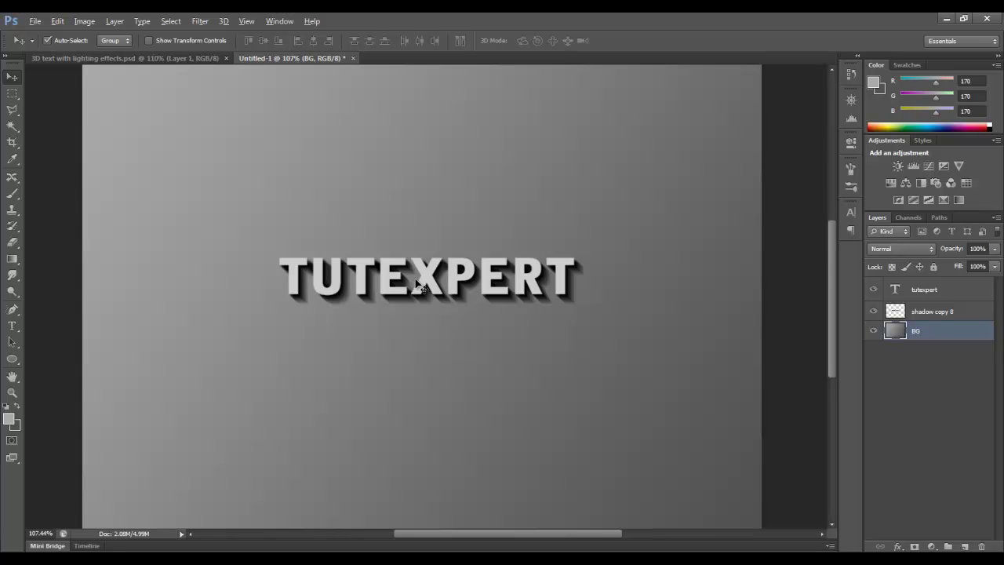
scroll(415, 277, up, 2)
scroll(415, 277, down, 4)
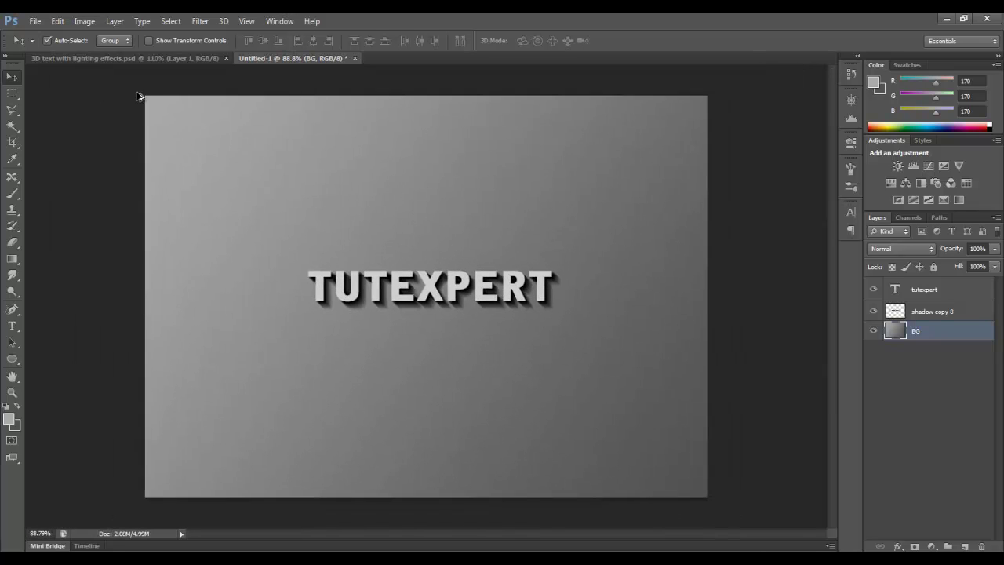
scroll(507, 312, up, 2)
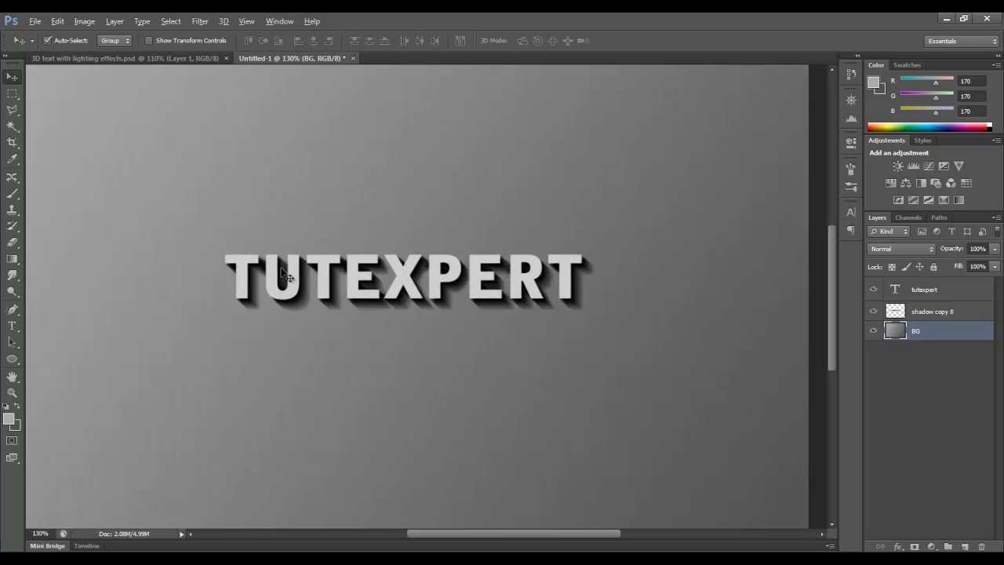
scroll(228, 262, up, 1)
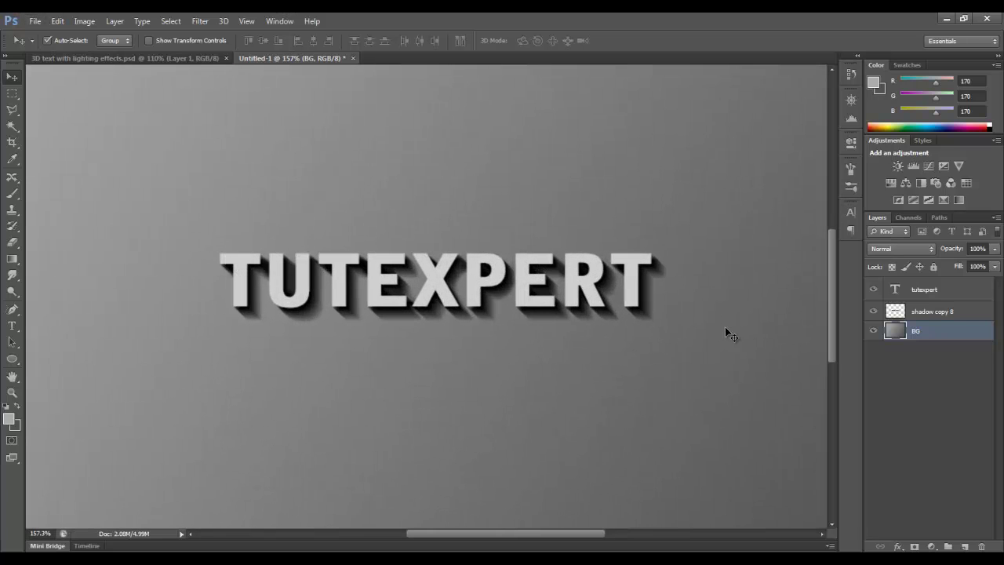
Duplicate the tutexpert layer, rasterize it, load its letter selection and name it 'txt gradient'
click(931, 297)
drag(943, 294, 963, 543)
ctrl+click(899, 290)
right_click(931, 288)
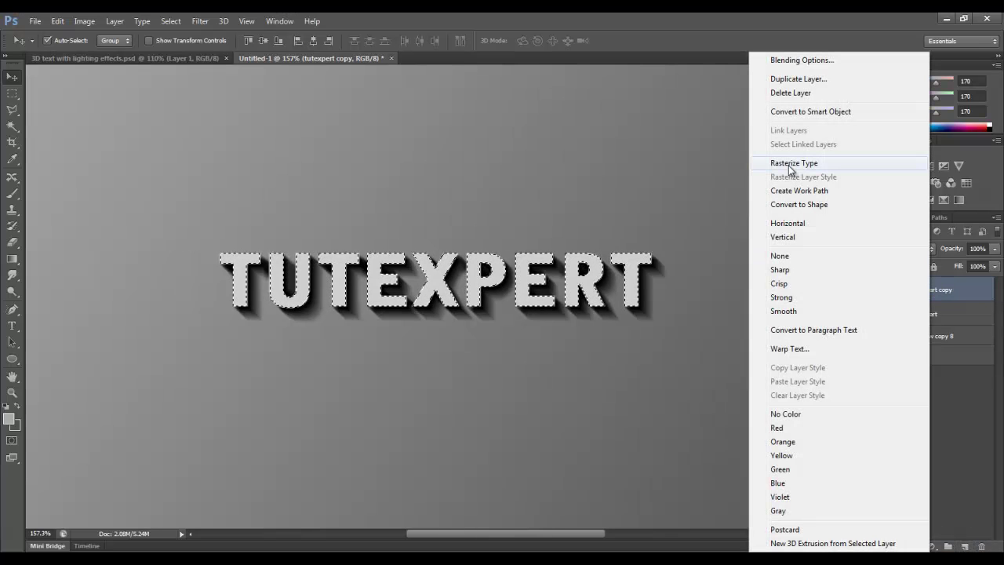
click(796, 163)
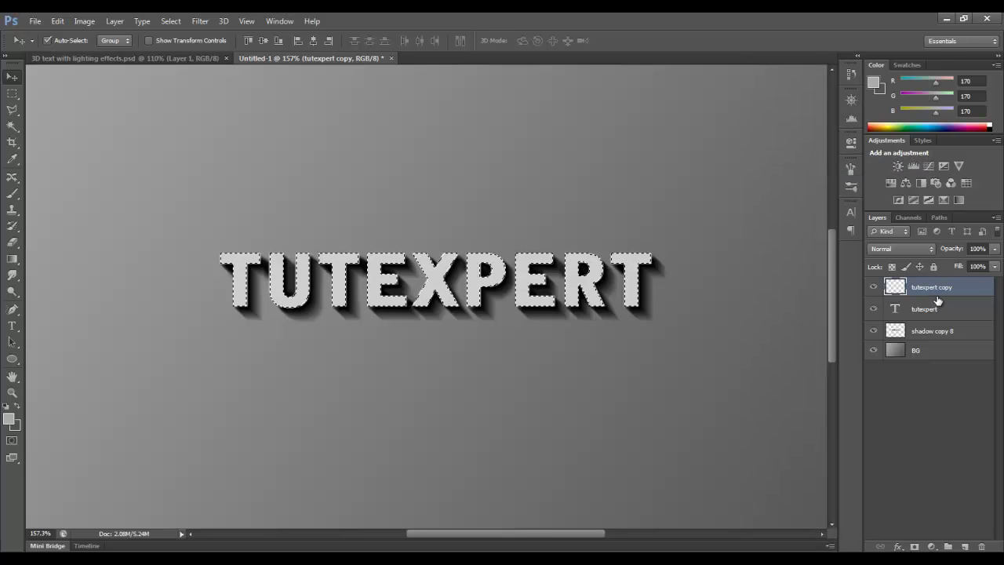
ctrl+click(895, 290)
click(474, 216)
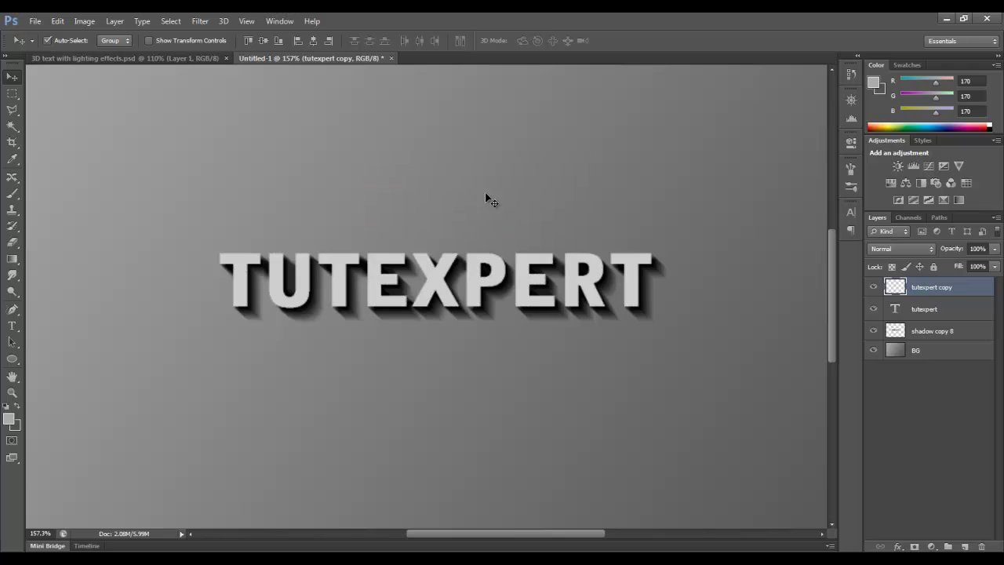
ctrl+click(892, 309)
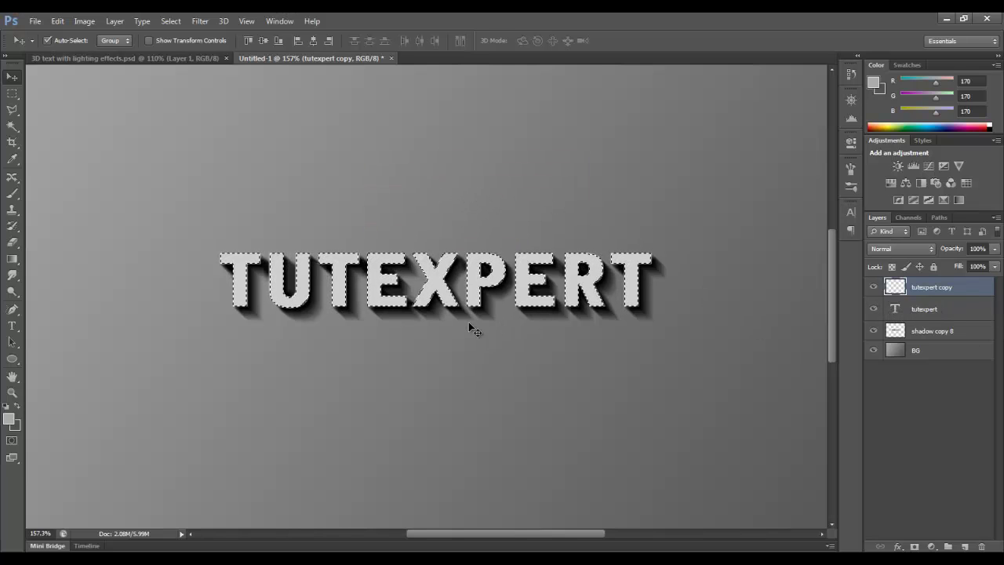
double_click(931, 287)
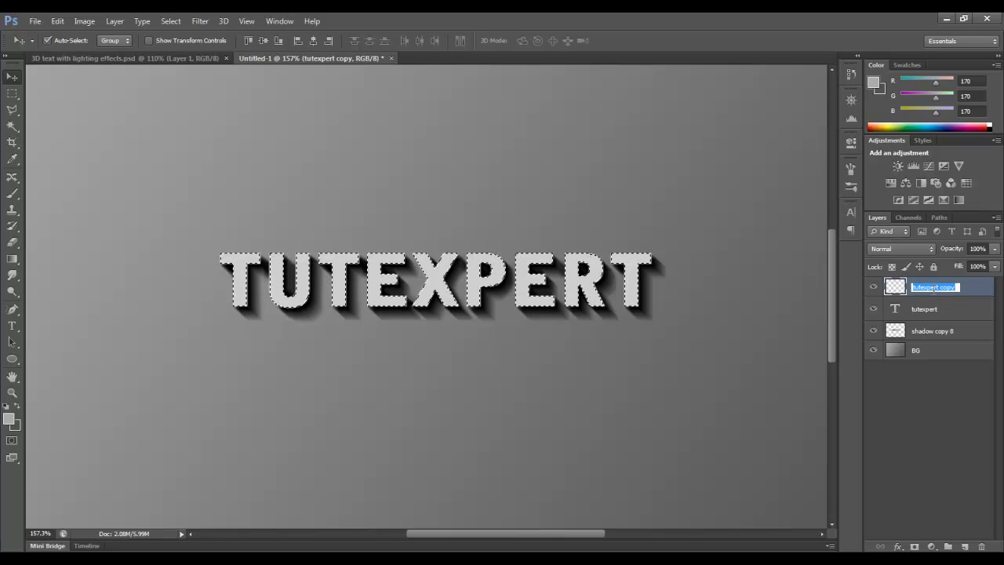
text(txt gradient)
key(Return)
Choose the foreground-to-transparent gradient with dark blue #415275 as the foreground colour
click(14, 260)
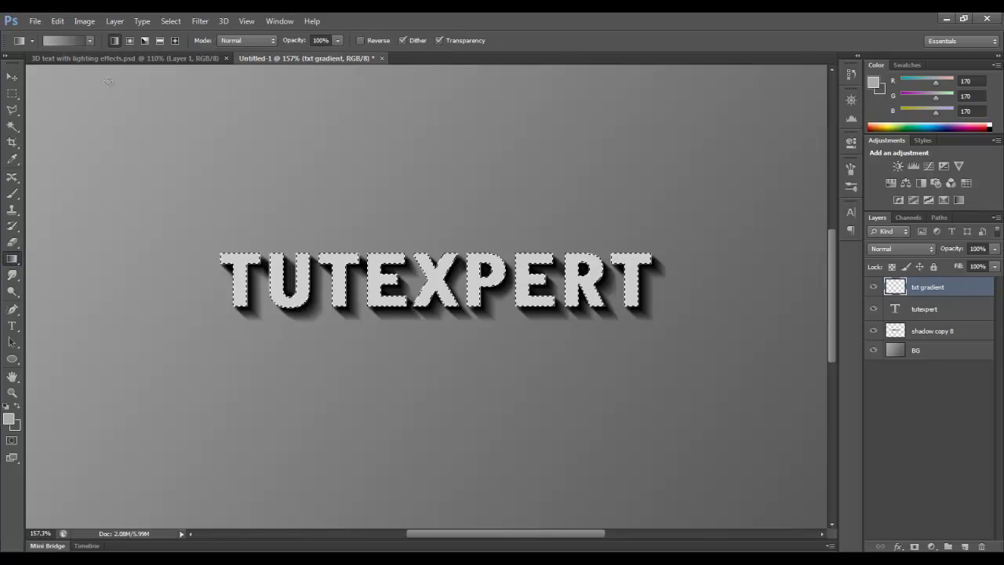
click(89, 40)
click(45, 65)
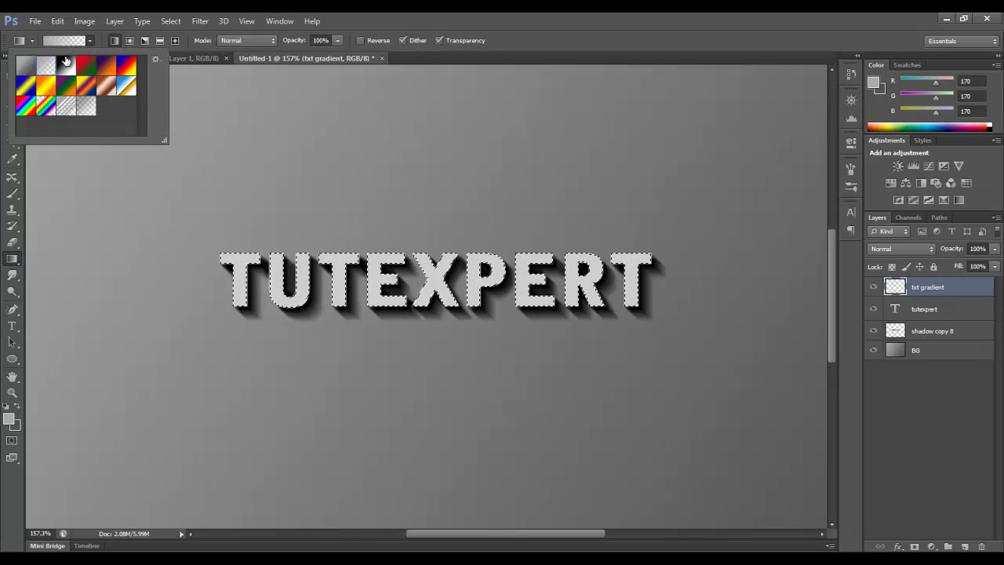
click(92, 40)
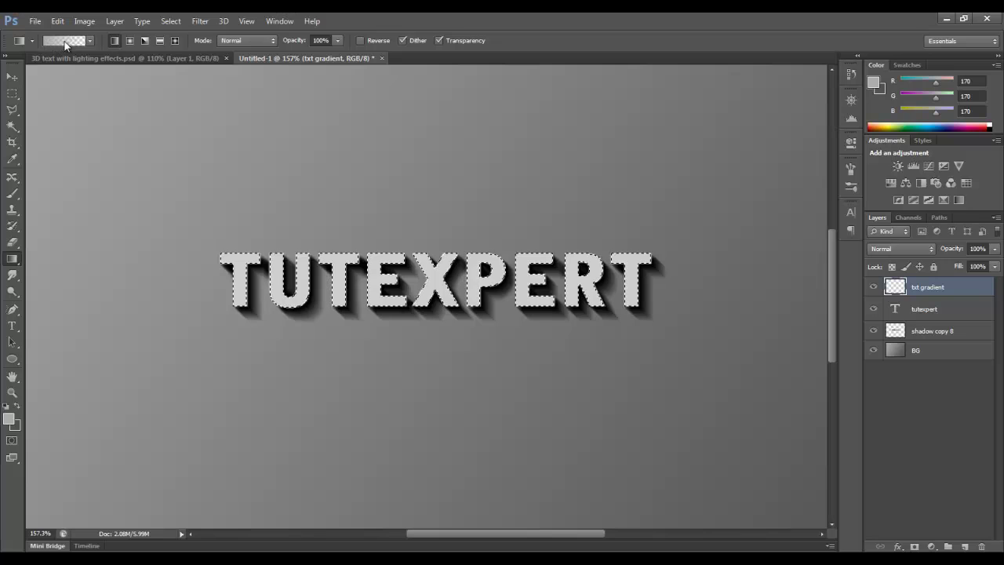
click(9, 420)
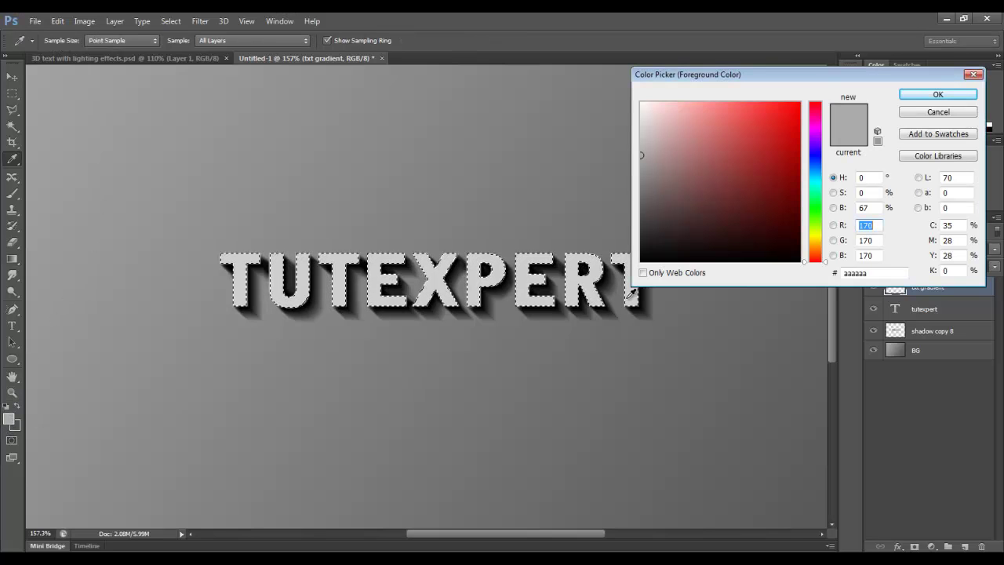
mouse_move(747, 189)
mouse_down()
mouse_move(713, 196)
mouse_move(699, 179)
mouse_move(710, 189)
mouse_up()
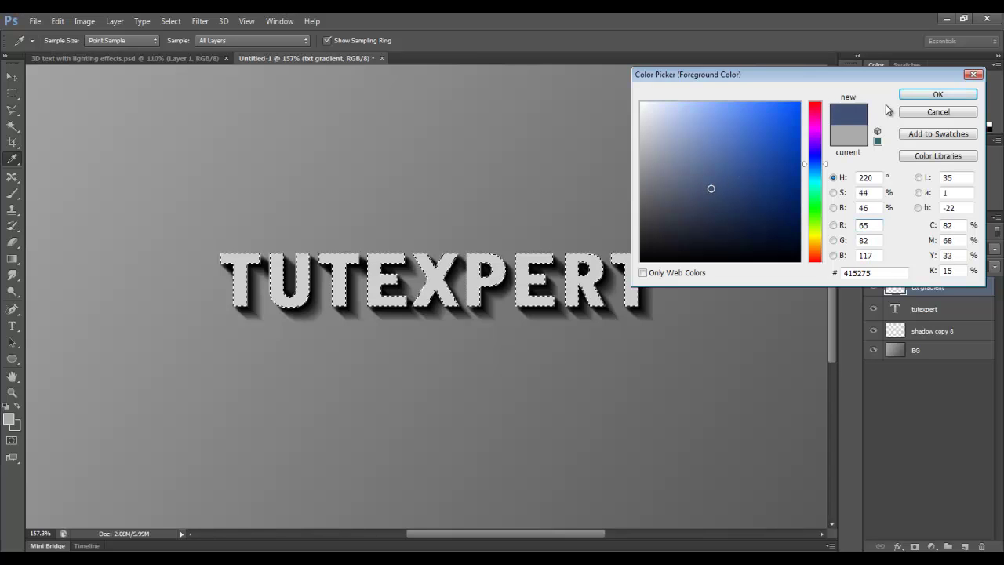
click(937, 94)
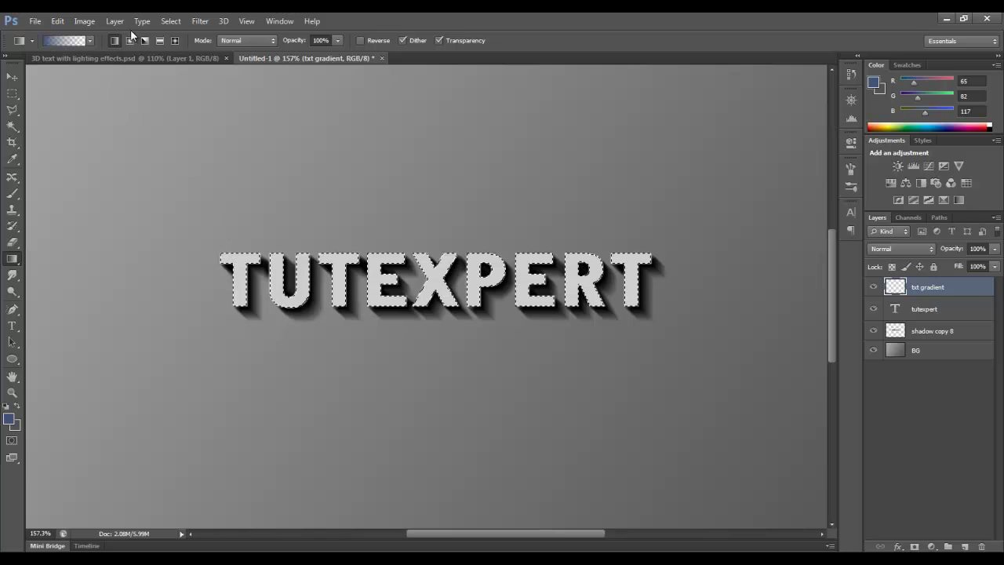
Draw a reversed linear gradient across the TUTEXPERT letters, then deselect
click(361, 40)
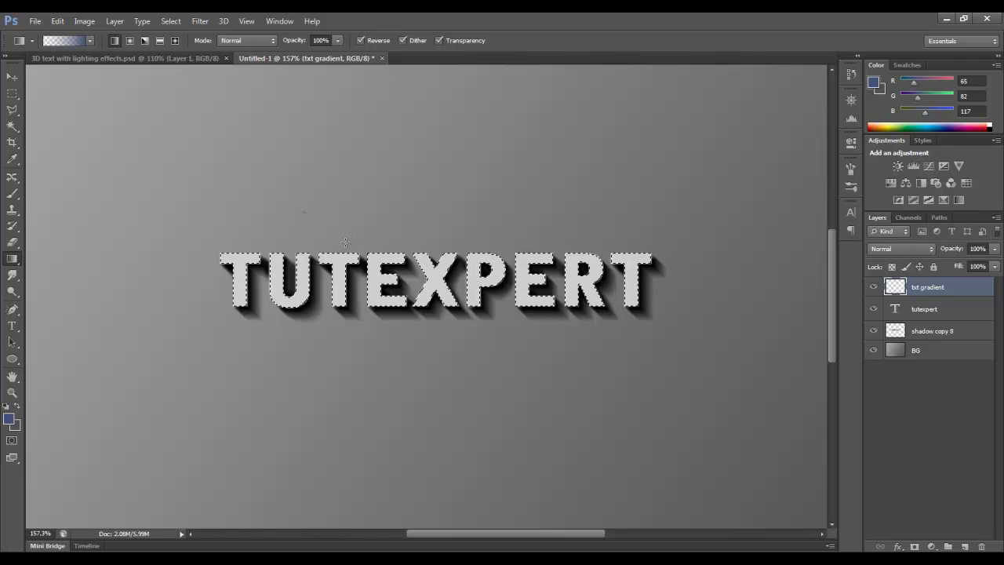
drag(469, 391, 465, 393)
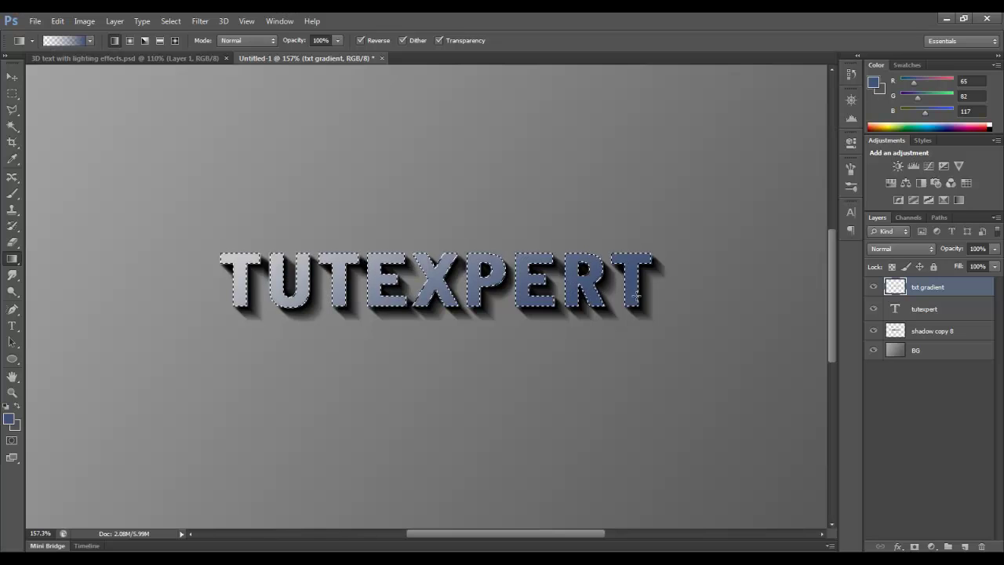
click(169, 21)
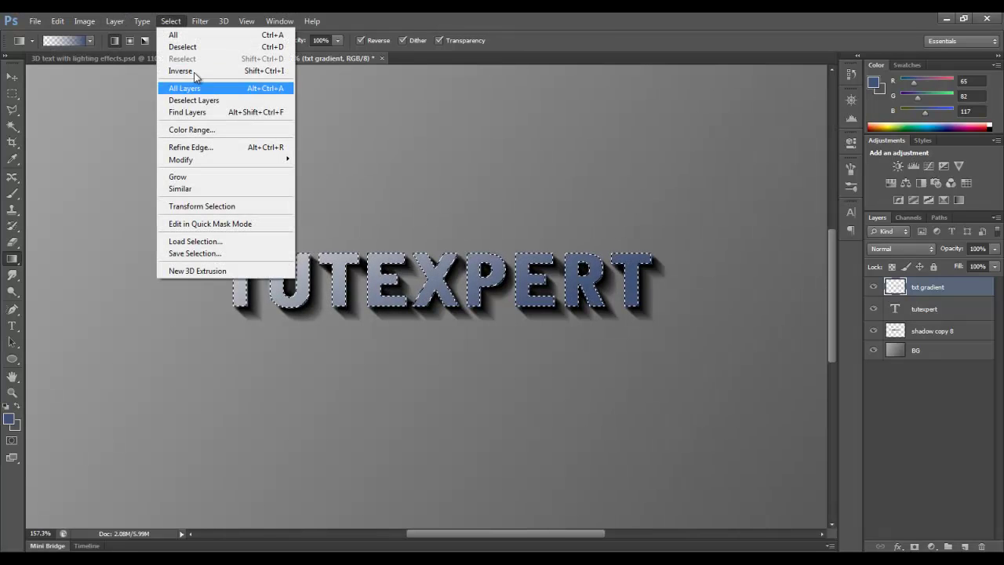
click(182, 47)
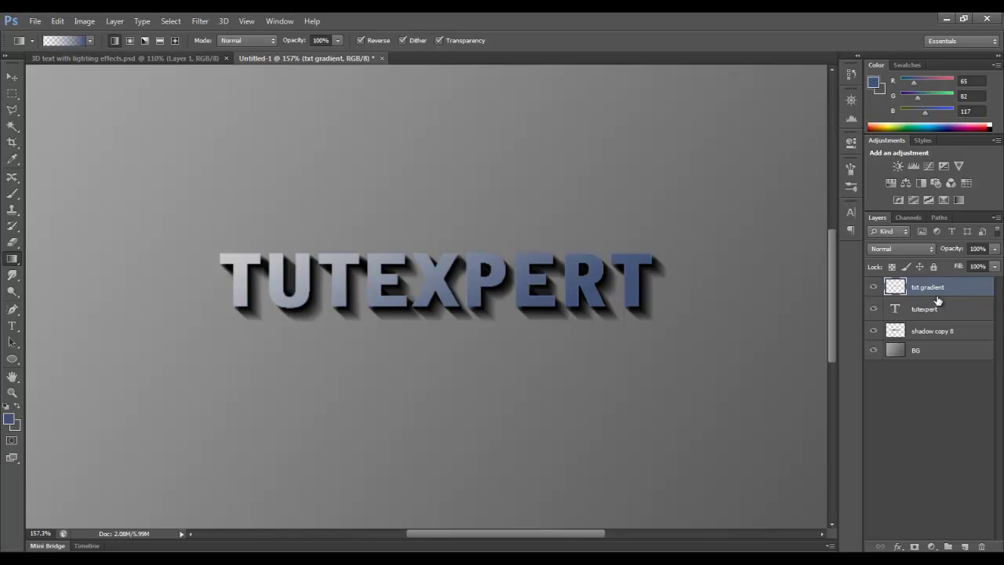
Duplicate the tutexpert layer above txt gradient and rename the copy 'highlights'
drag(933, 311, 965, 547)
drag(941, 309, 938, 286)
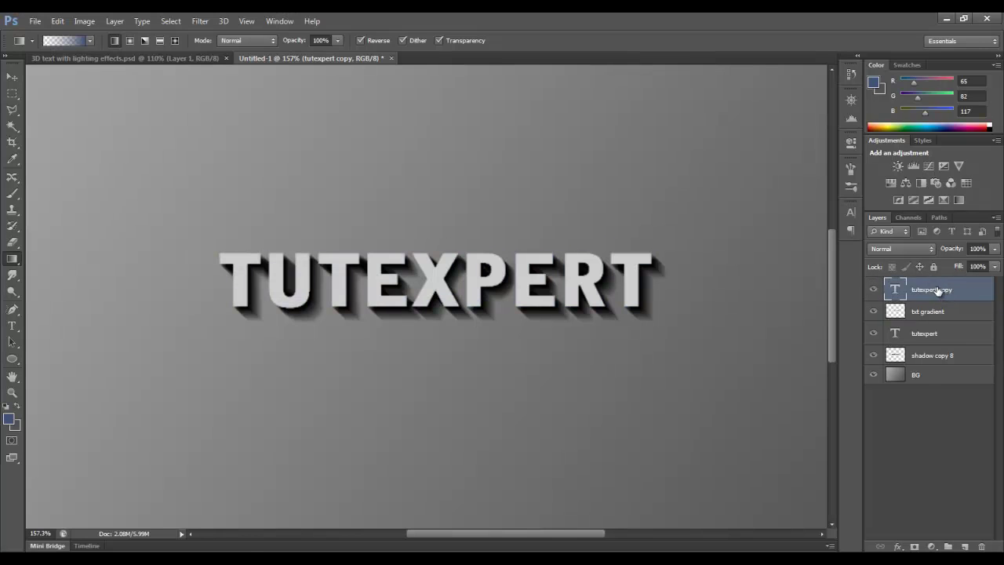
double_click(934, 290)
text(highlights)
key(Return)
Rasterize the highlights text and fill its letters with solid white
right_click(898, 290)
right_click(937, 290)
click(779, 165)
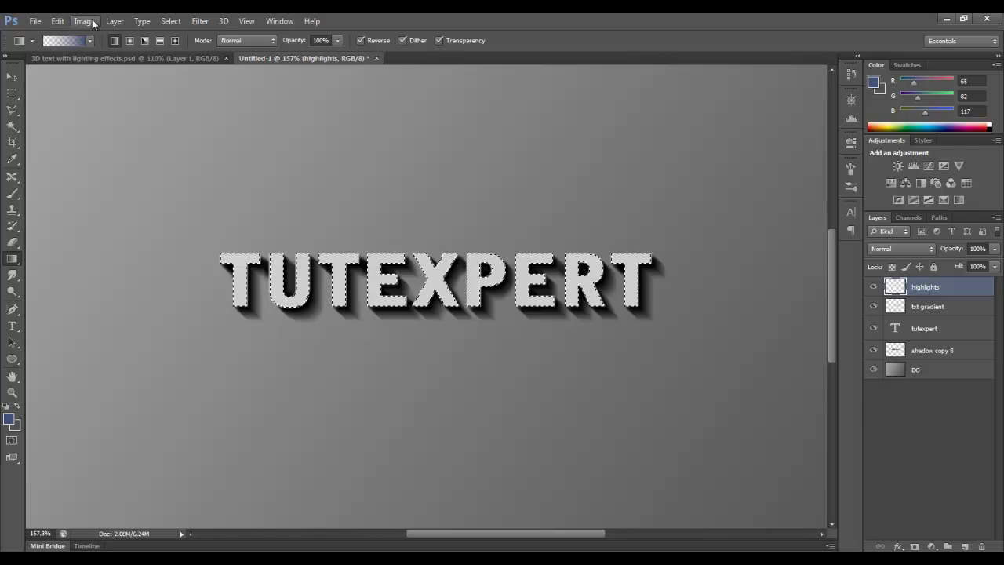
click(58, 21)
click(93, 196)
click(451, 180)
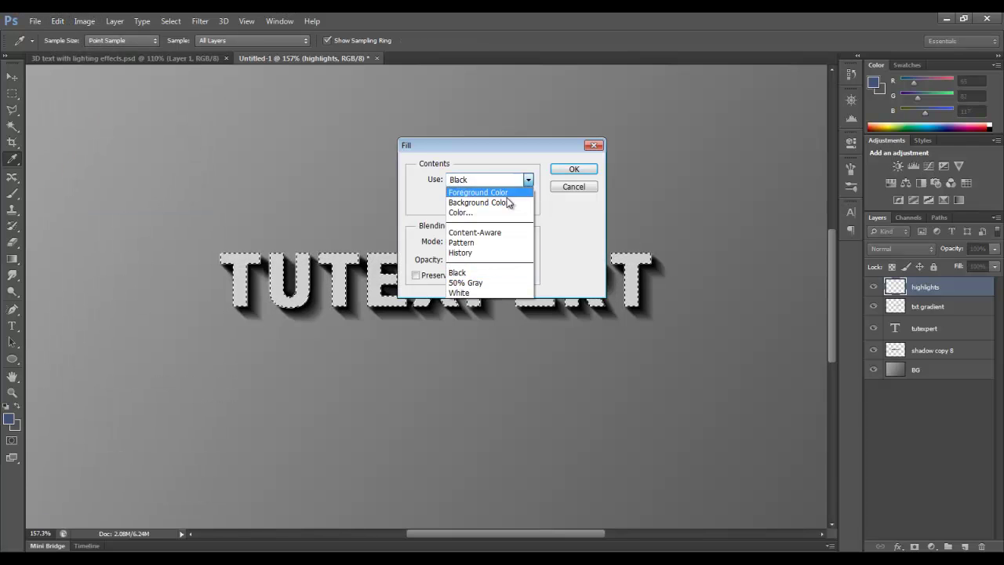
click(478, 292)
click(559, 169)
key(g)
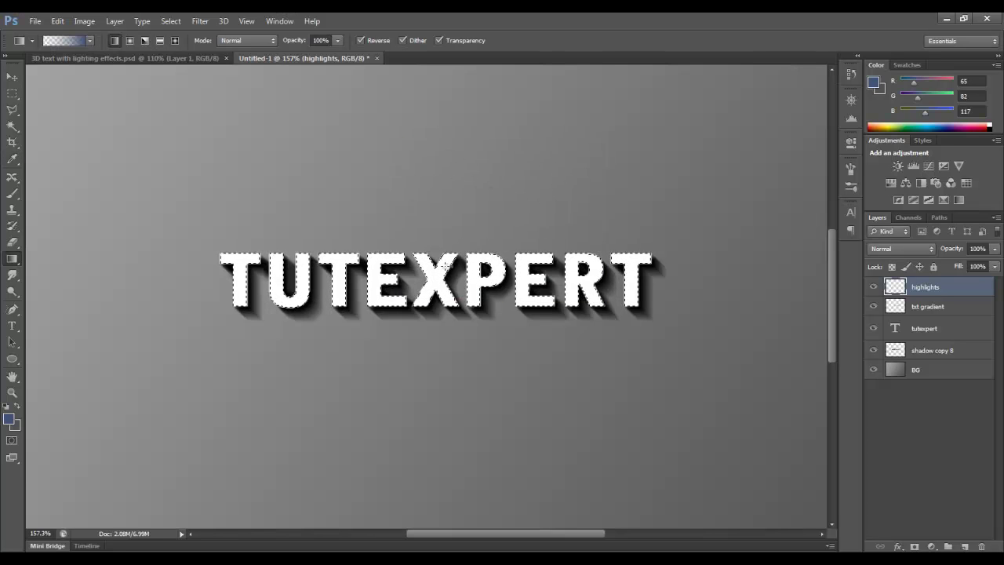
right_click(448, 268)
Shift the letter selection 1 pixel right and 1 pixel down using Transform Selection
click(12, 76)
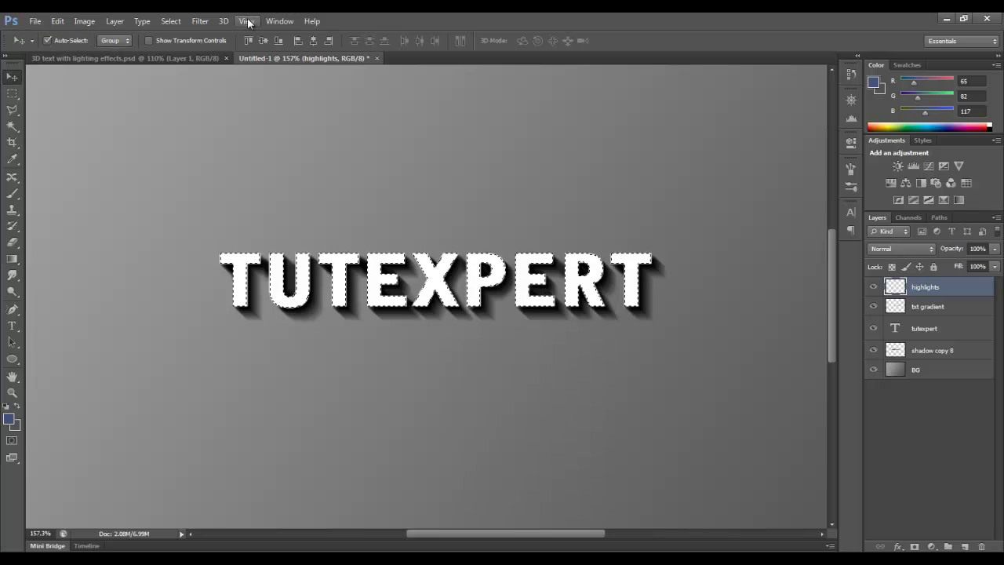
click(169, 22)
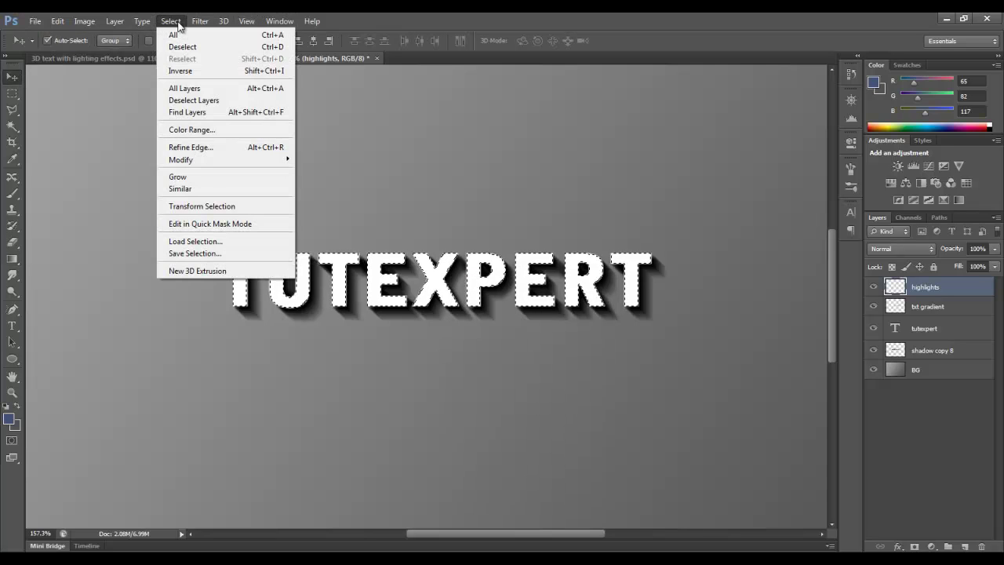
click(209, 207)
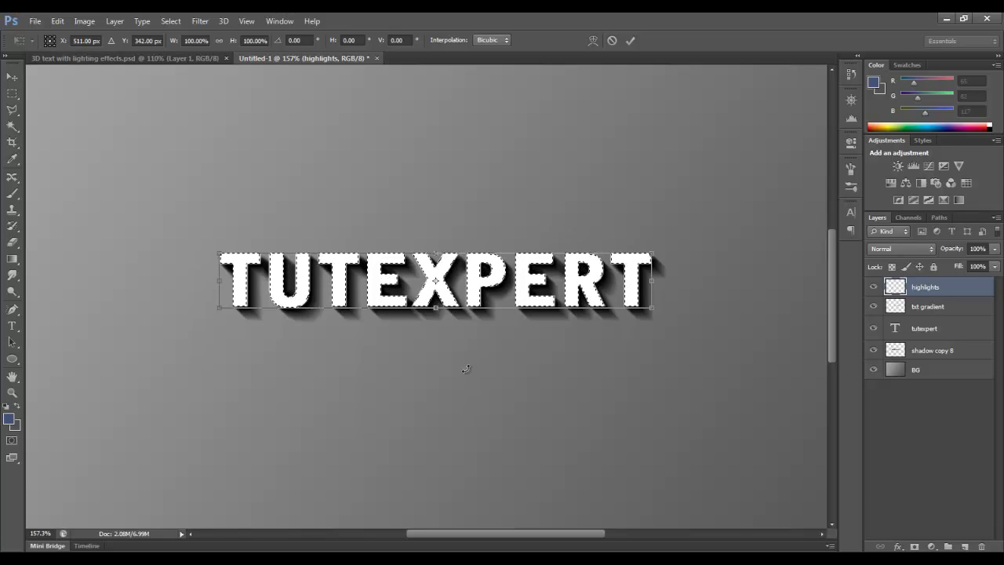
key(Right)
key(Down)
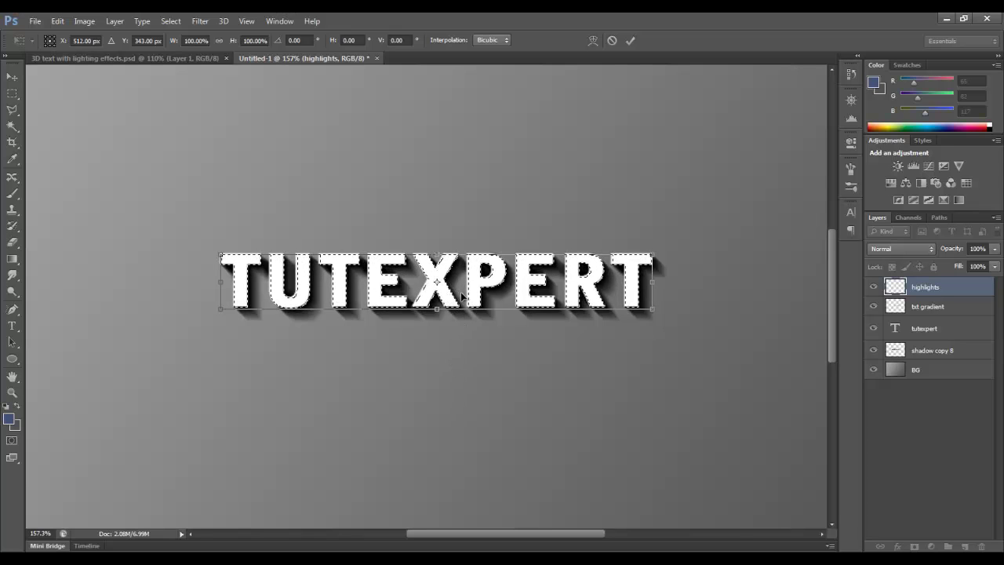
click(630, 40)
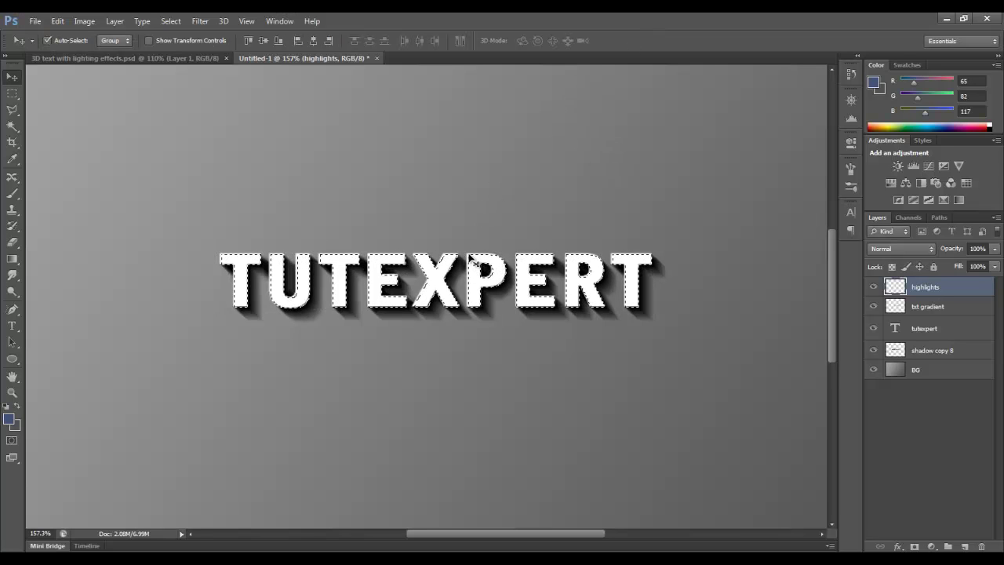
Delete the white fill inside the shifted selection, deselect, and compare by toggling the highlights layer
scroll(451, 267, up, 5)
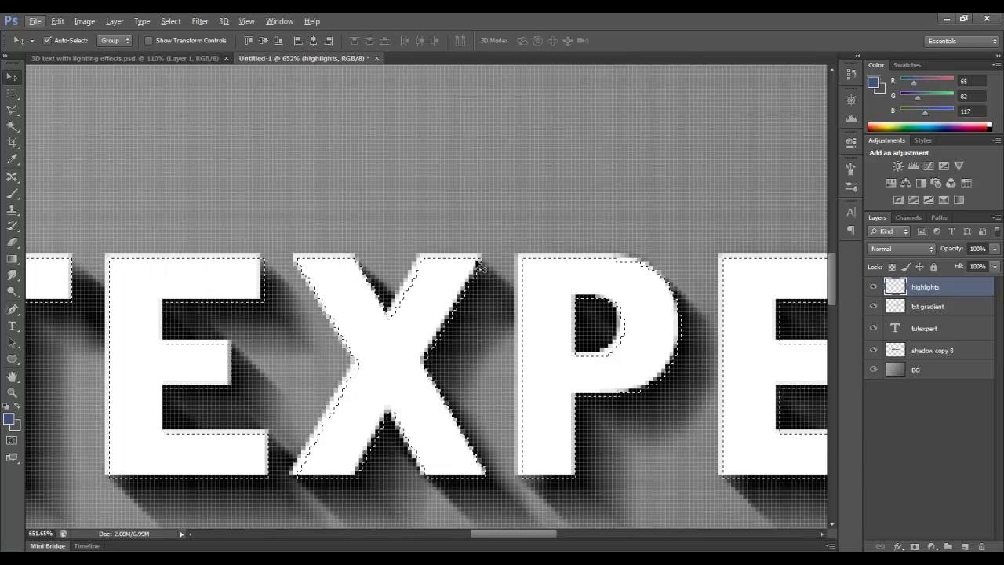
key(Delete)
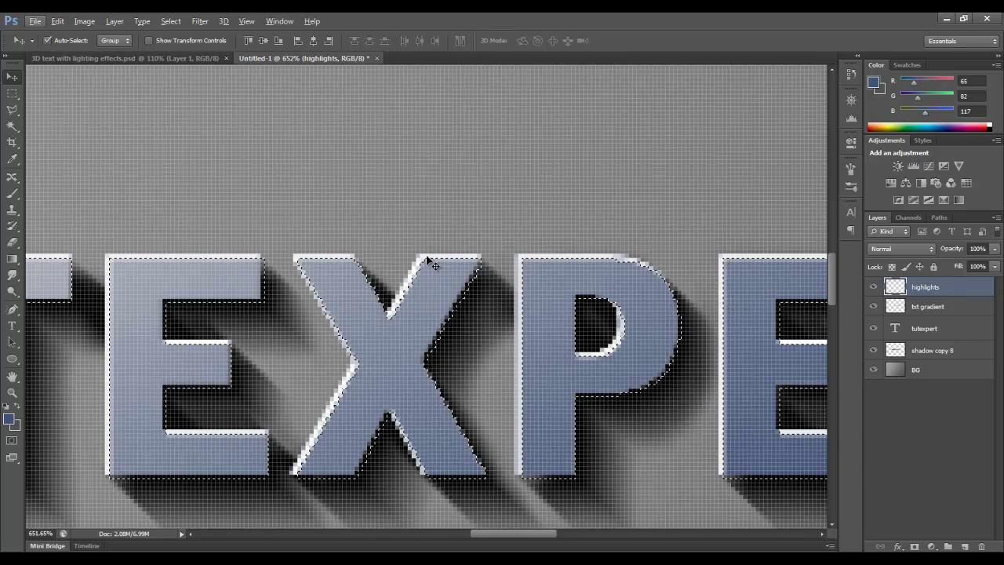
click(172, 21)
click(190, 46)
scroll(397, 197, down, 10)
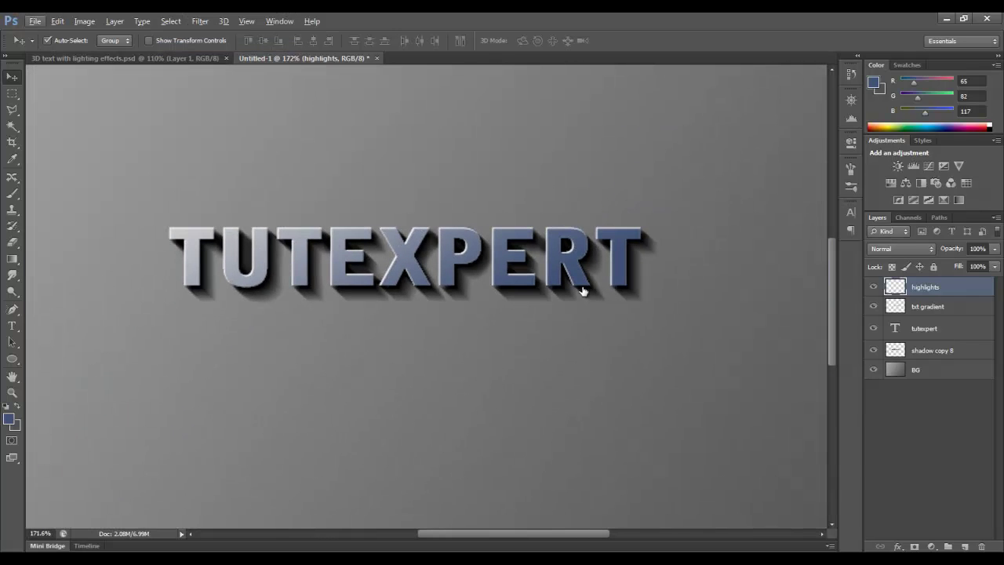
click(875, 288)
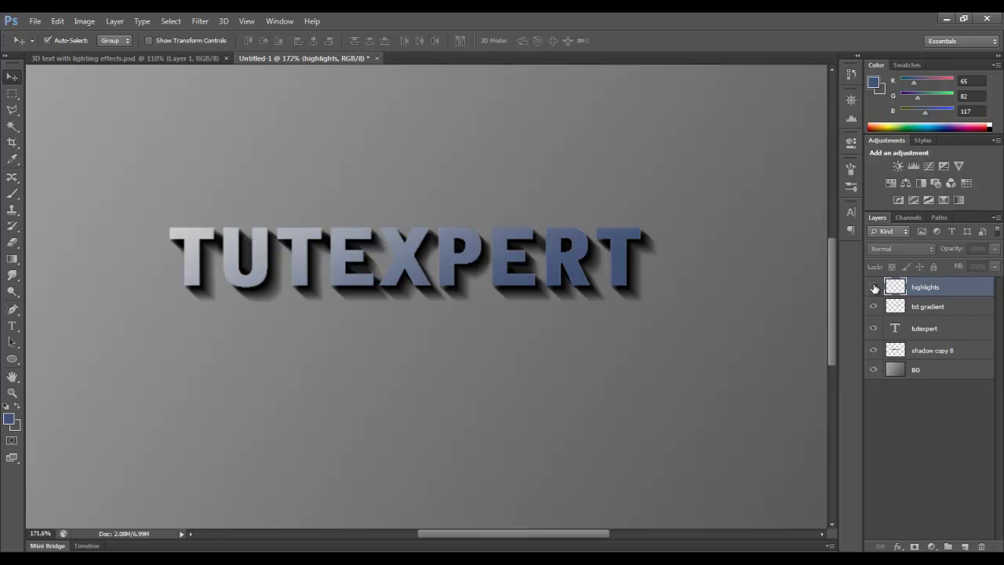
click(875, 288)
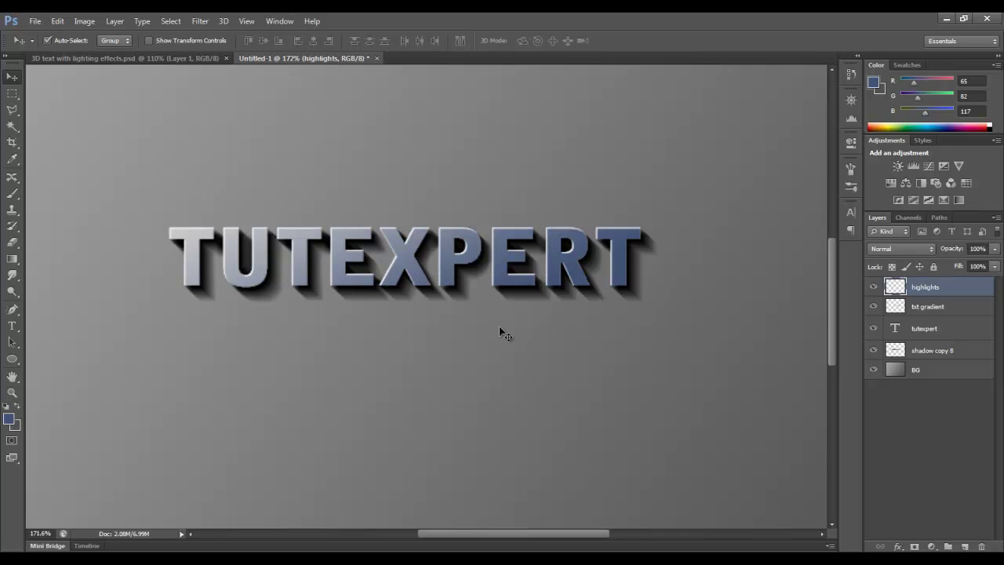
scroll(474, 326, down, 4)
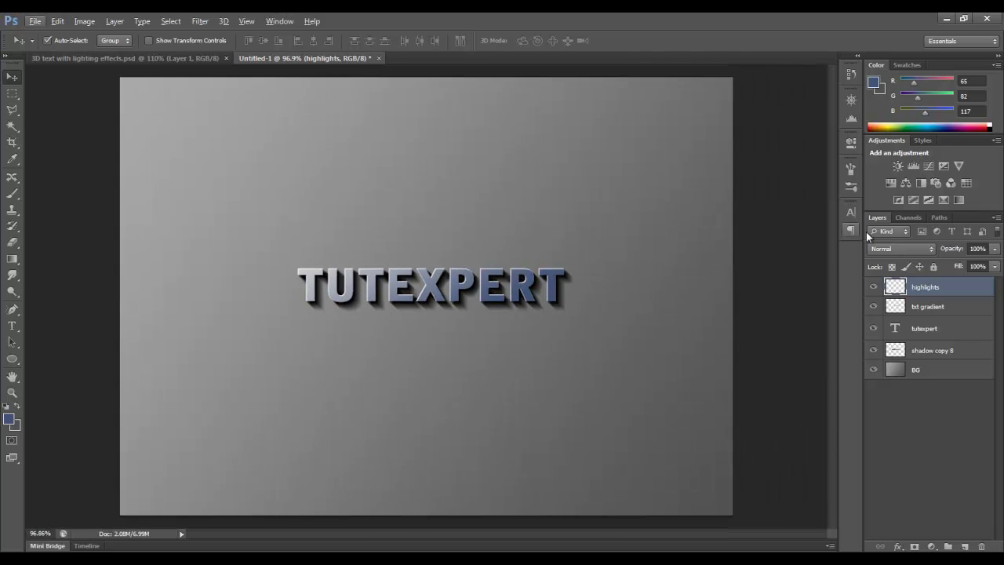
Add a new light bands layer and fill a thin white band across the canvas top
click(964, 547)
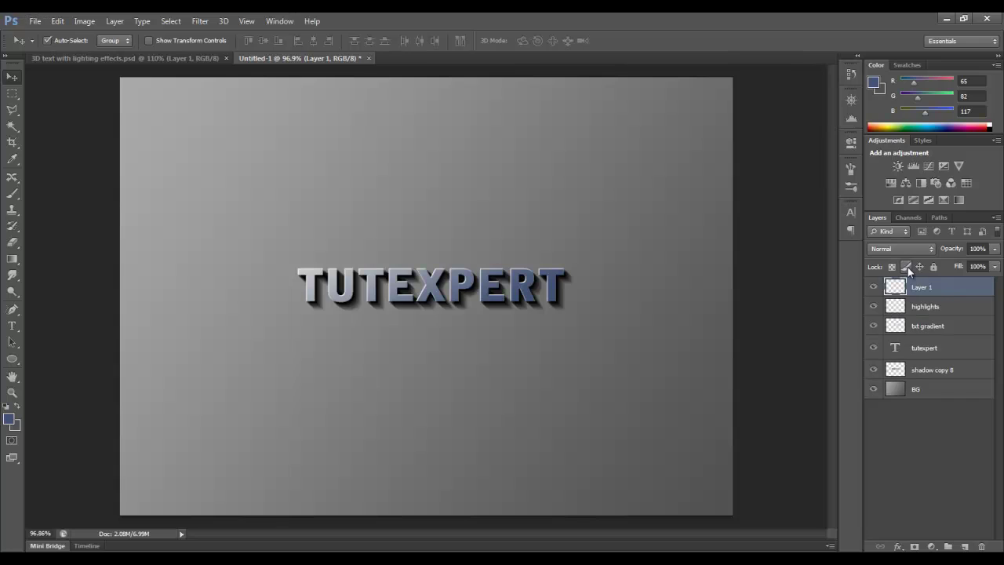
double_click(922, 288)
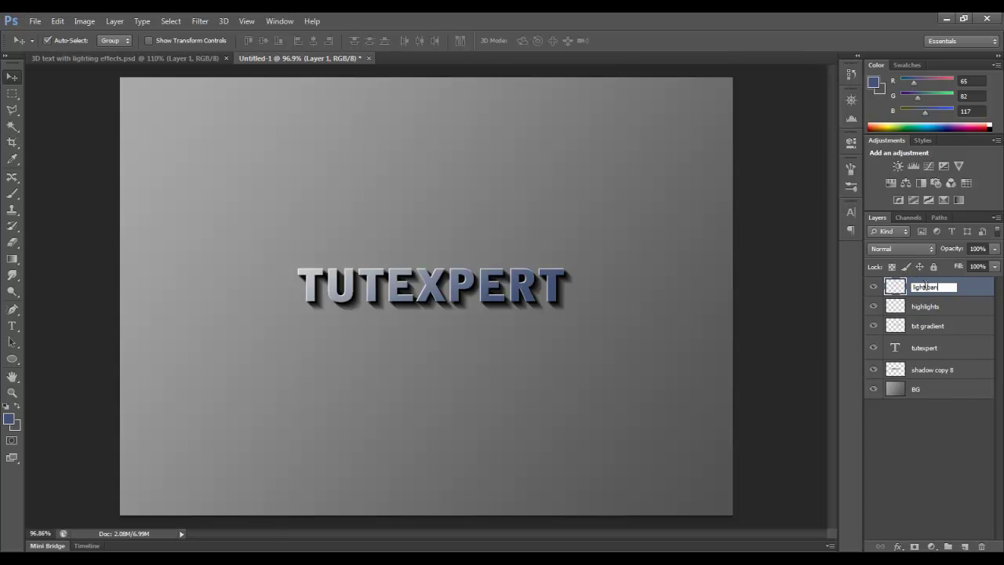
click(12, 93)
drag(113, 88, 746, 114)
click(58, 21)
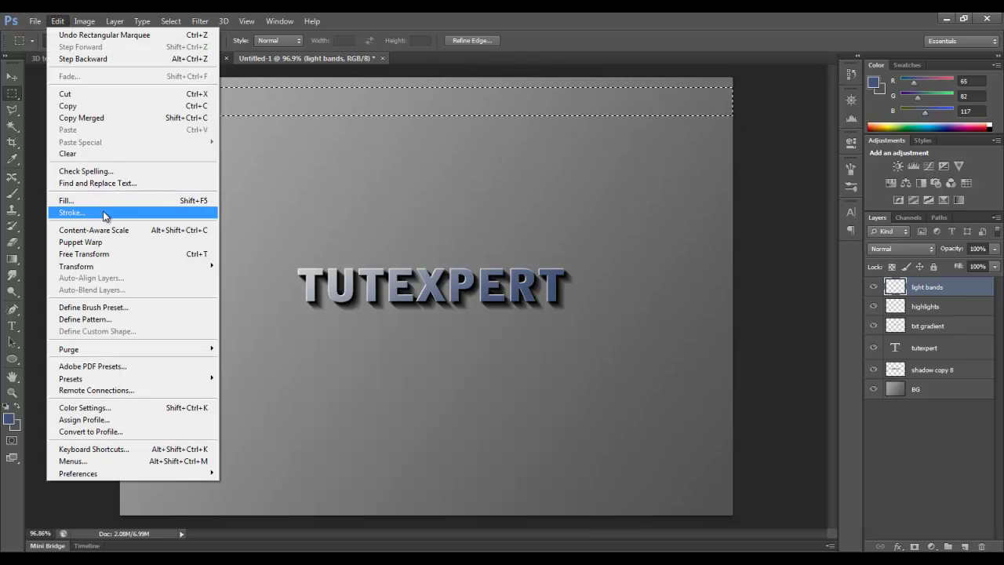
click(98, 200)
click(573, 171)
Move the selection below the first band, make it taller, and fill it white
right_click(490, 108)
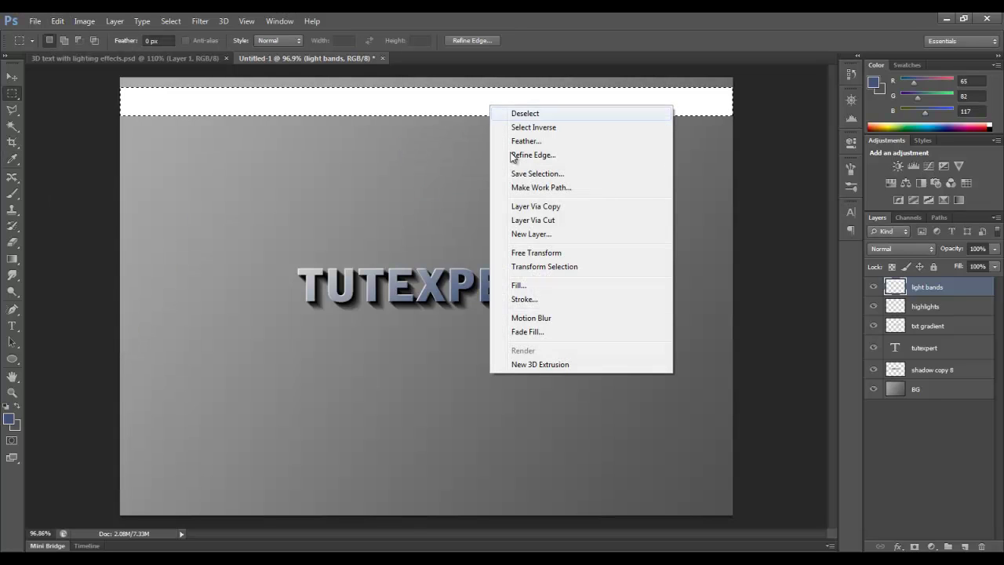
click(544, 266)
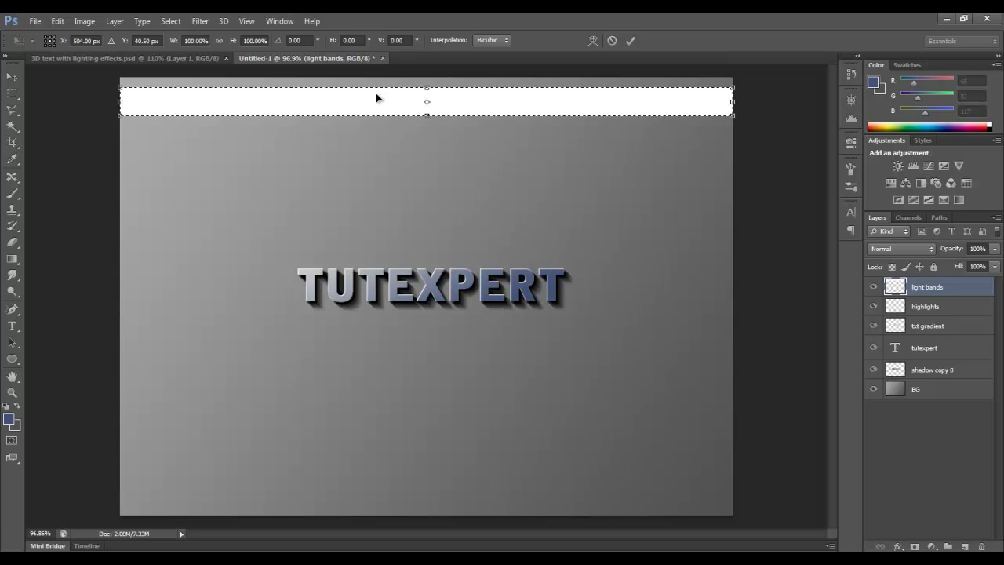
drag(376, 101, 370, 149)
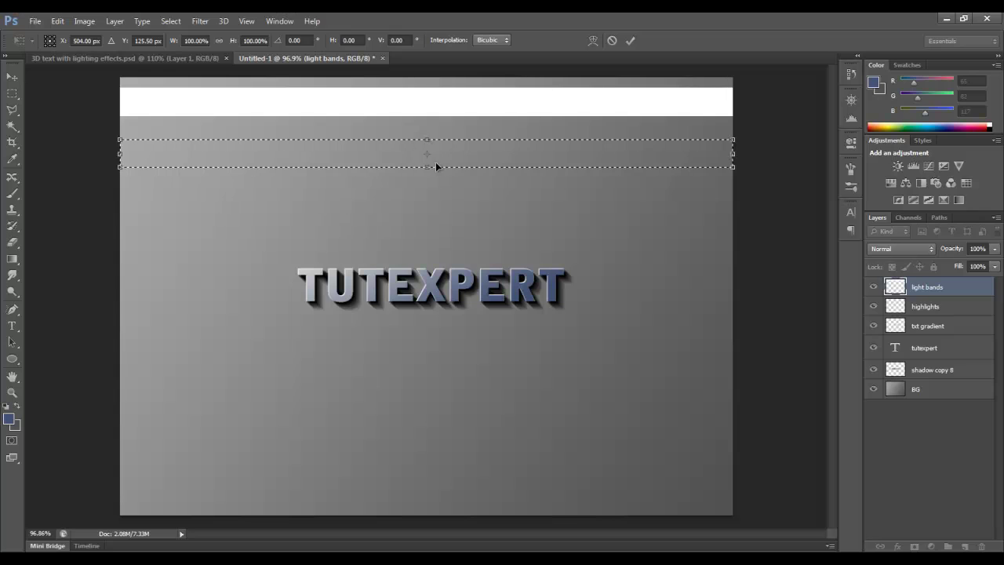
drag(427, 171, 429, 185)
click(631, 43)
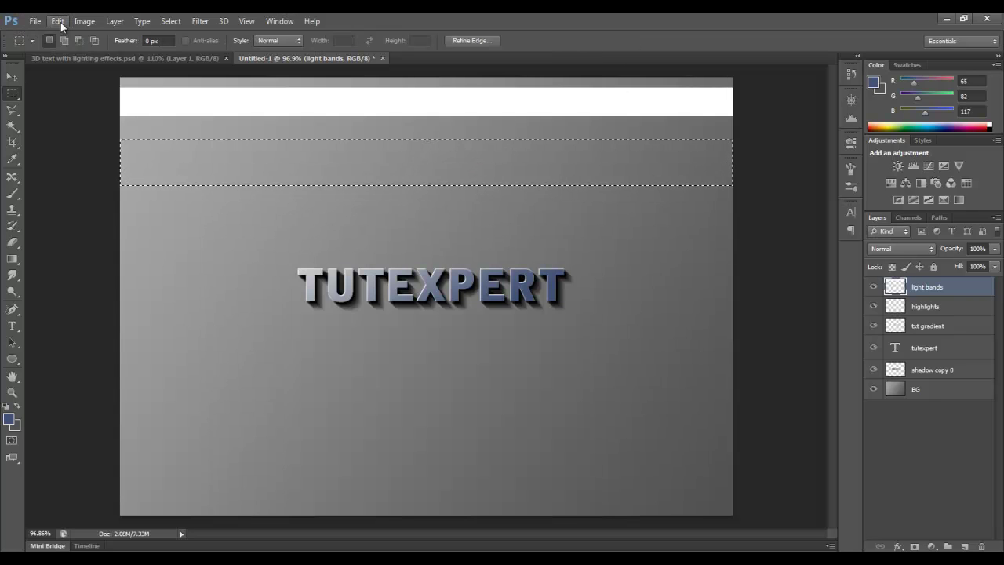
click(58, 22)
click(83, 197)
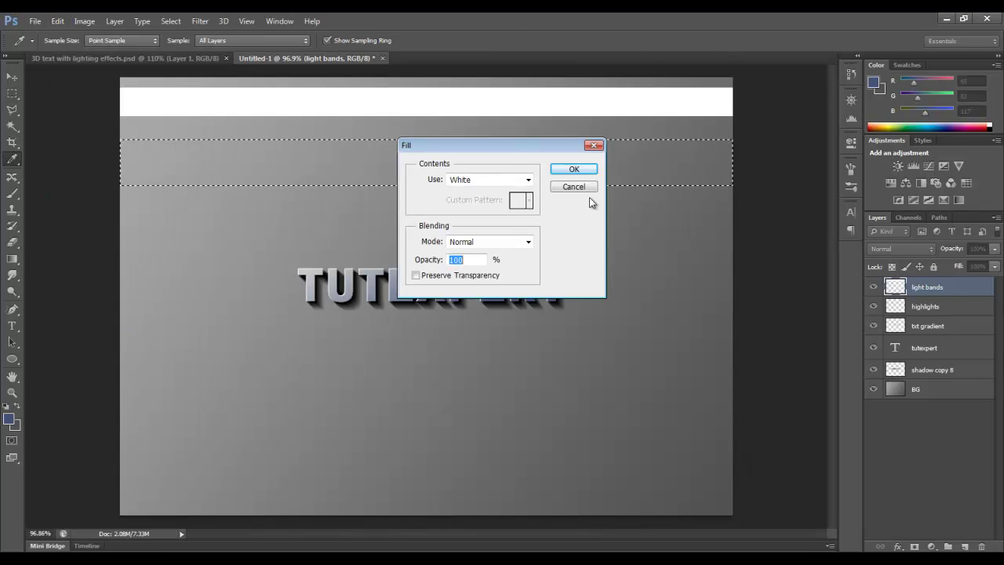
click(573, 168)
Move the selection further down, enlarge it, and fill a third white band
right_click(421, 166)
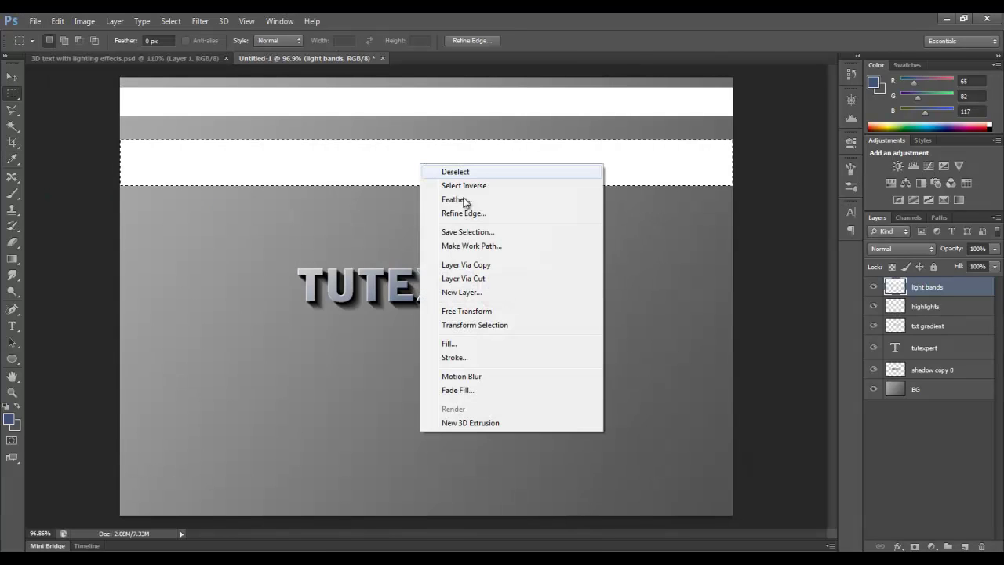
click(494, 325)
drag(340, 167, 348, 236)
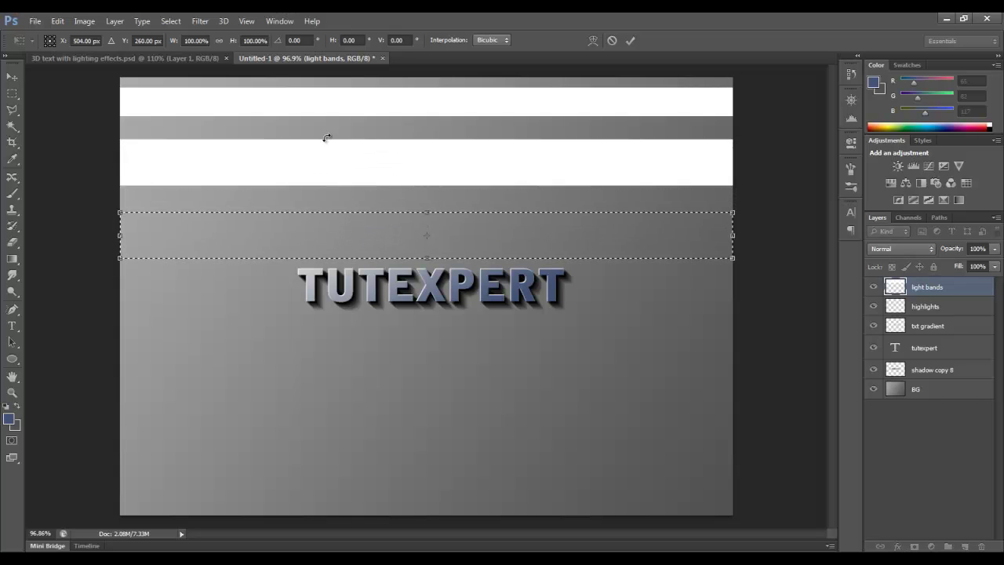
drag(349, 240, 349, 251)
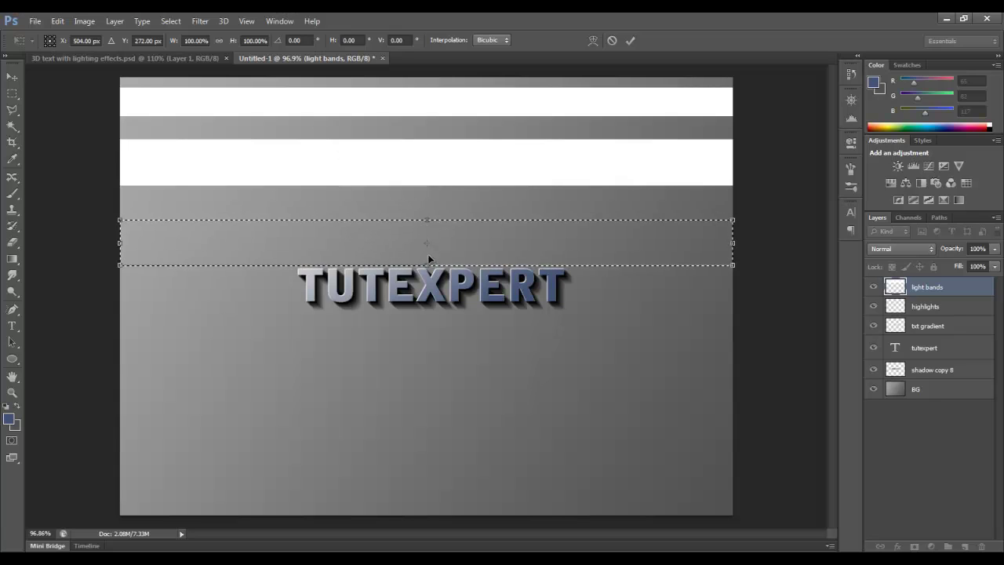
drag(428, 265, 427, 284)
click(630, 40)
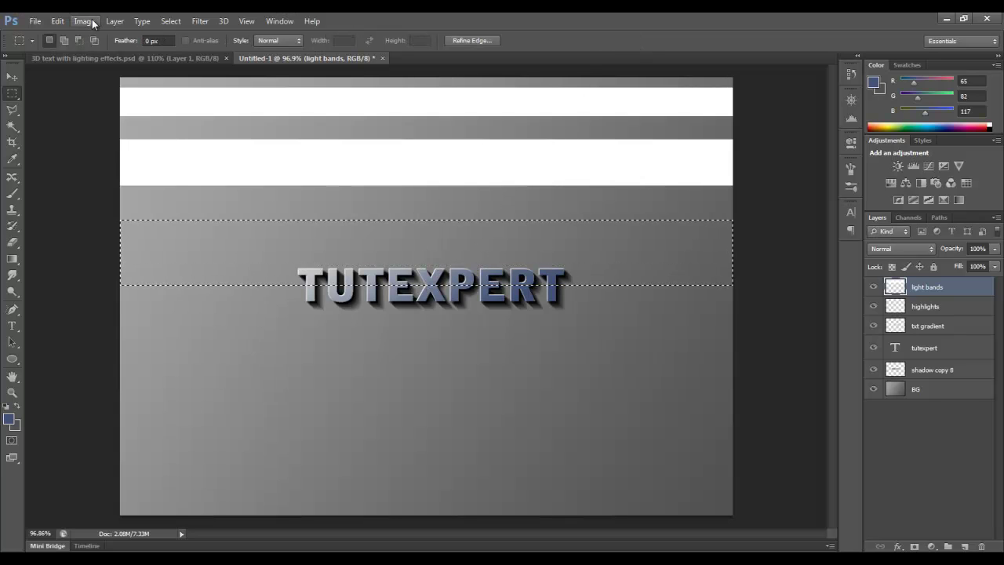
click(51, 24)
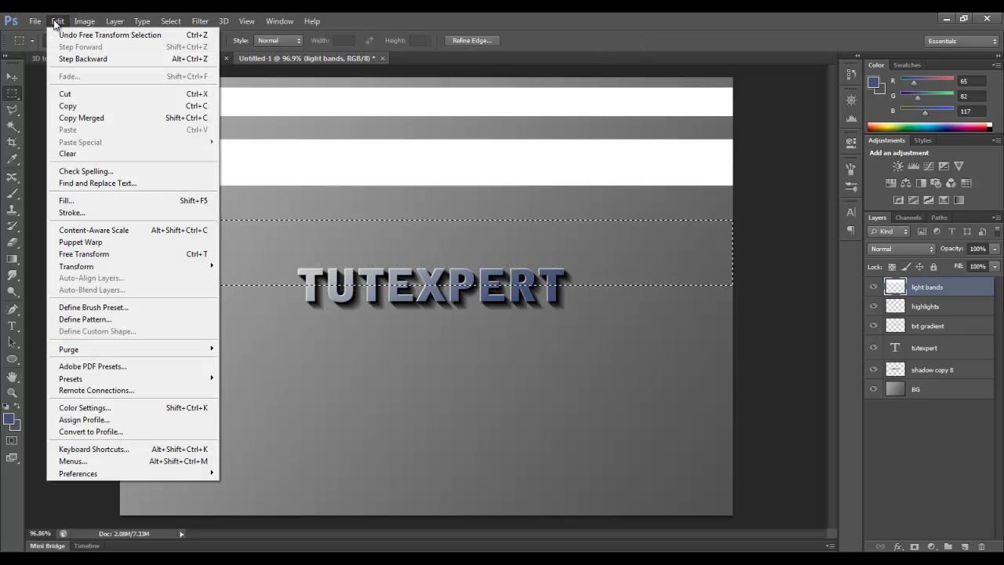
click(99, 201)
click(572, 168)
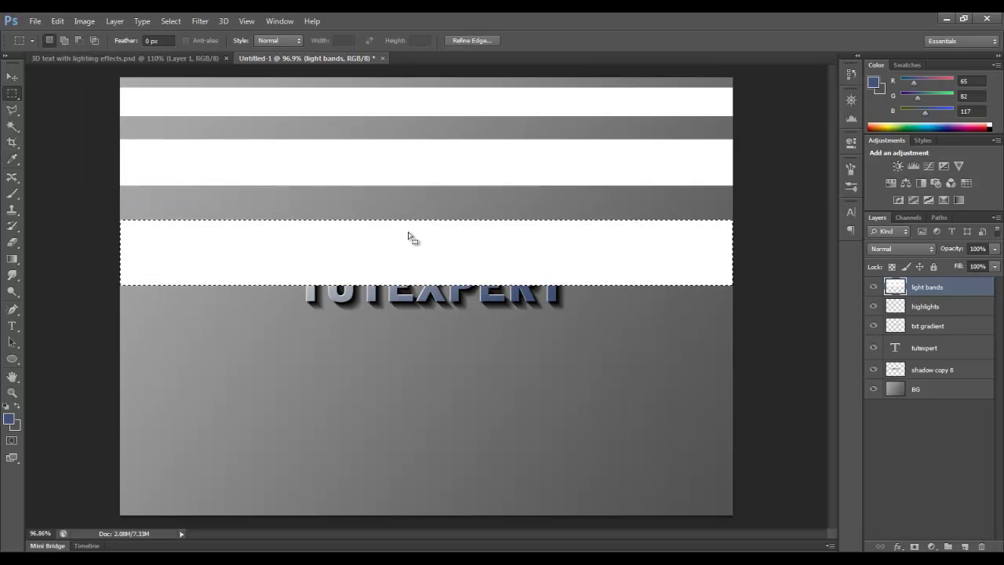
Move the selection below the text, stretch it taller, fill a fourth white band, and deselect
right_click(361, 261)
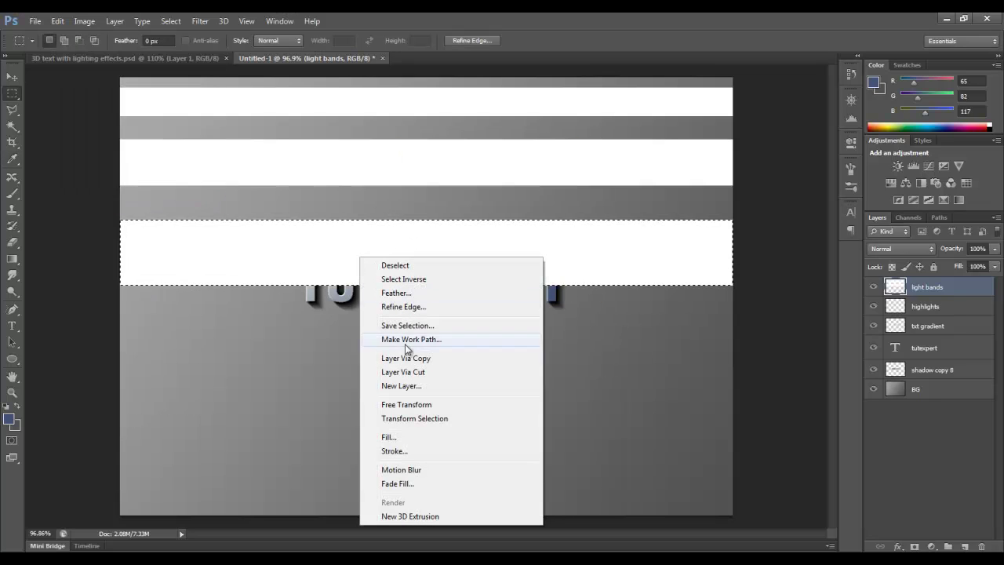
click(453, 417)
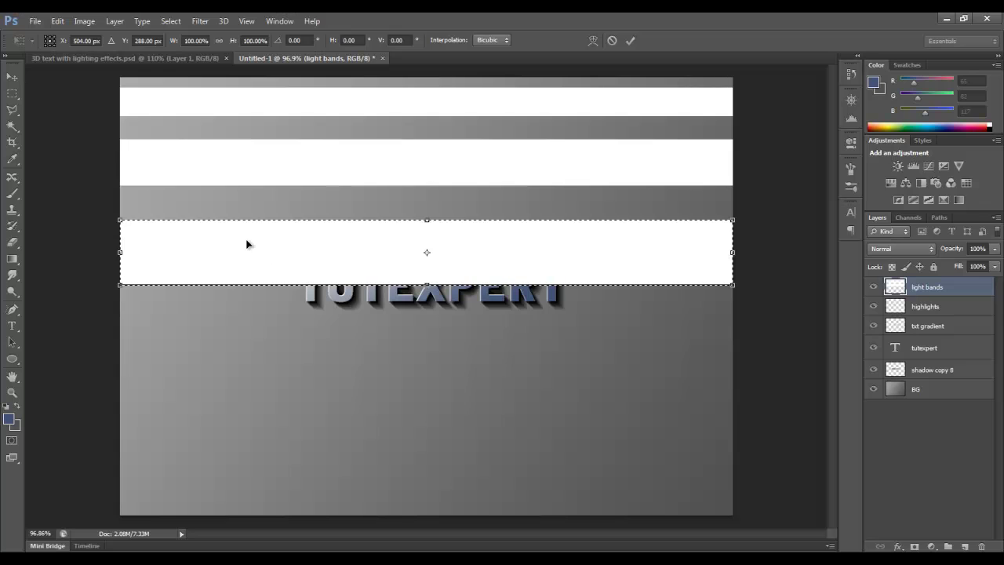
drag(246, 247, 249, 348)
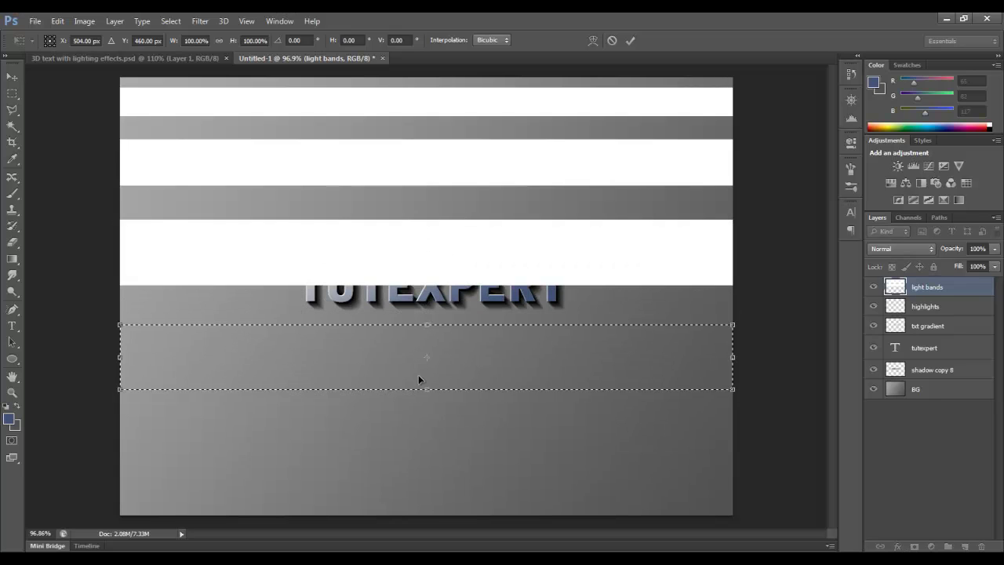
drag(424, 389, 424, 426)
click(632, 40)
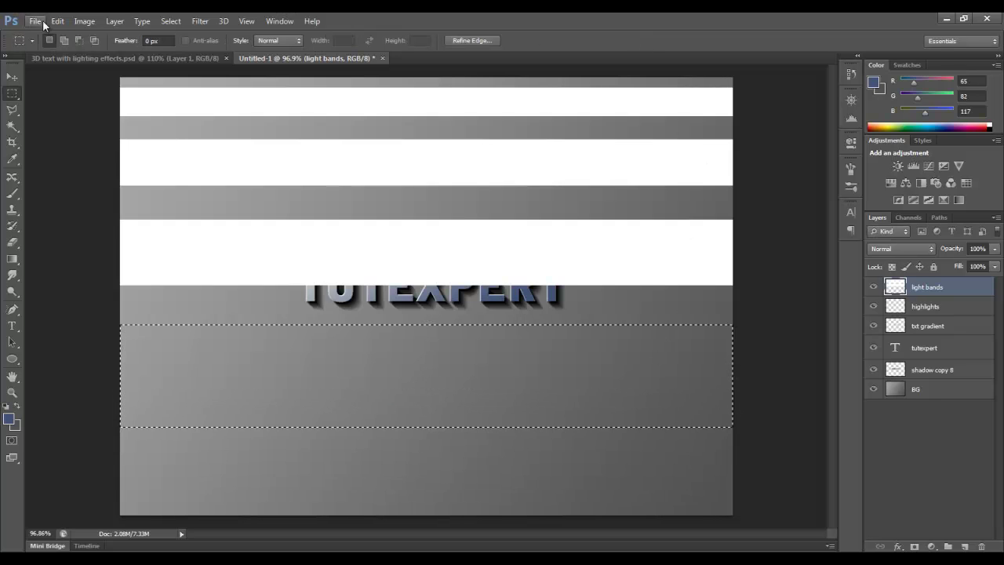
click(57, 21)
click(71, 201)
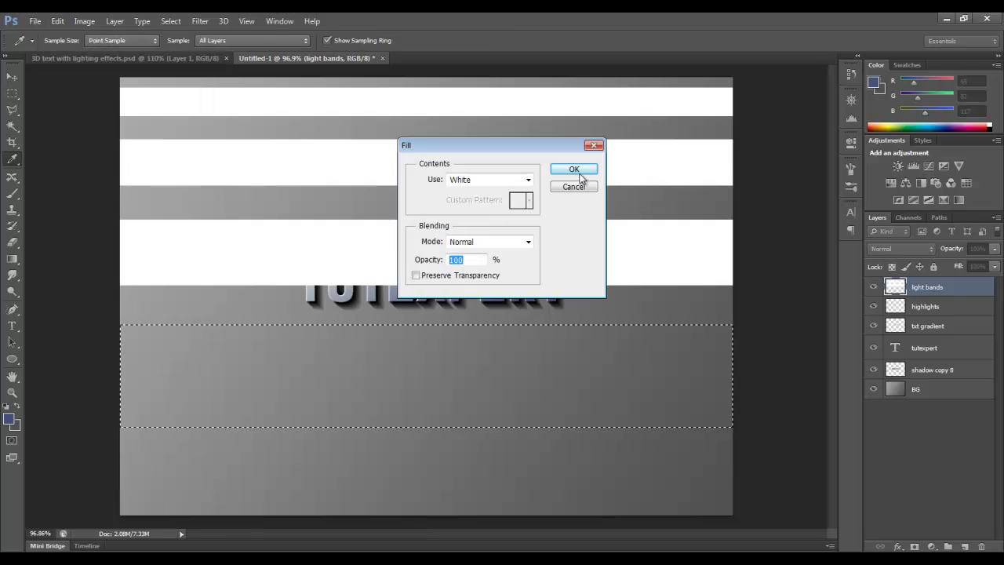
click(574, 170)
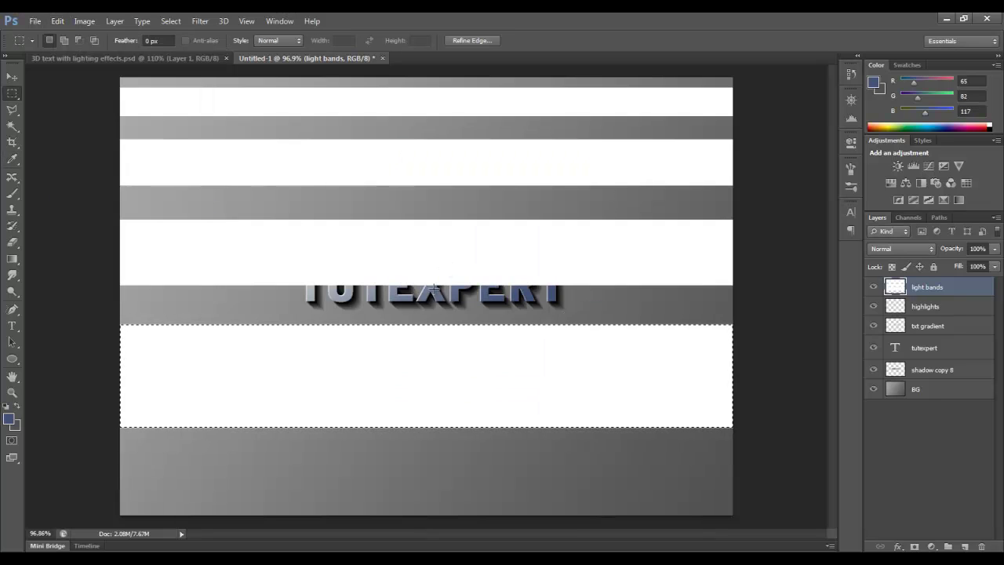
click(171, 21)
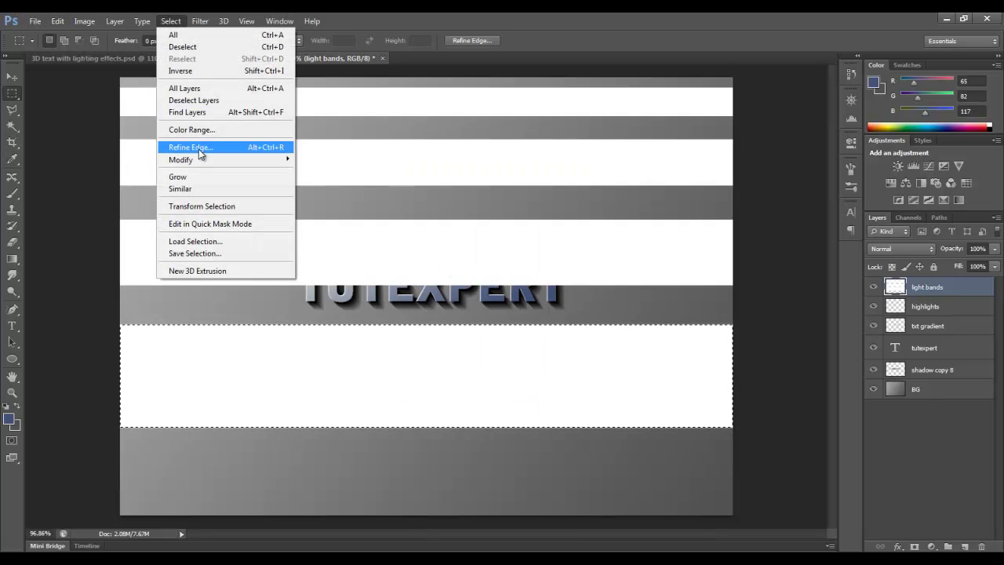
click(189, 47)
Apply a Perspective transform, dragging the top-left and bottom-right corners down so the bands converge left
click(58, 22)
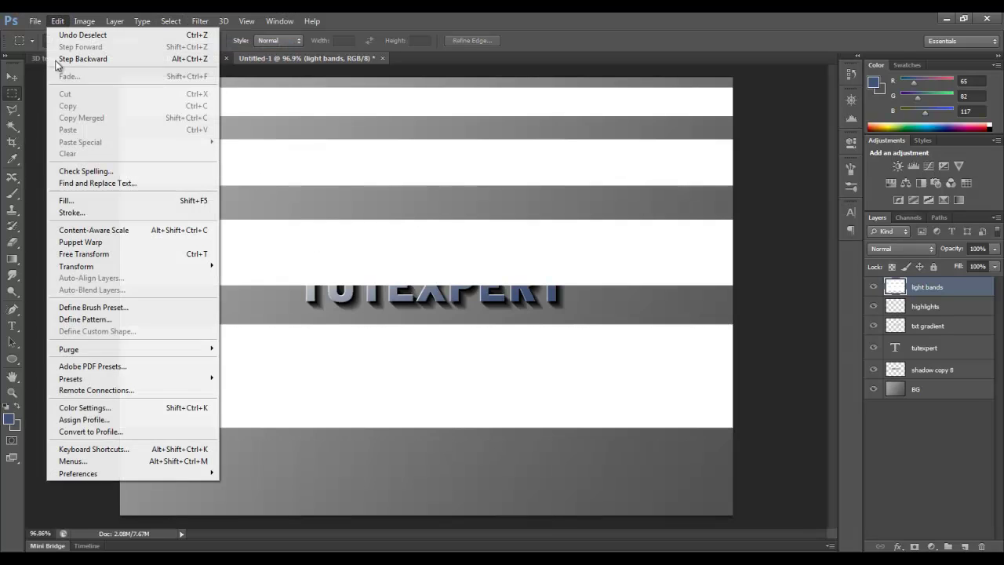
mouse_move(110, 265)
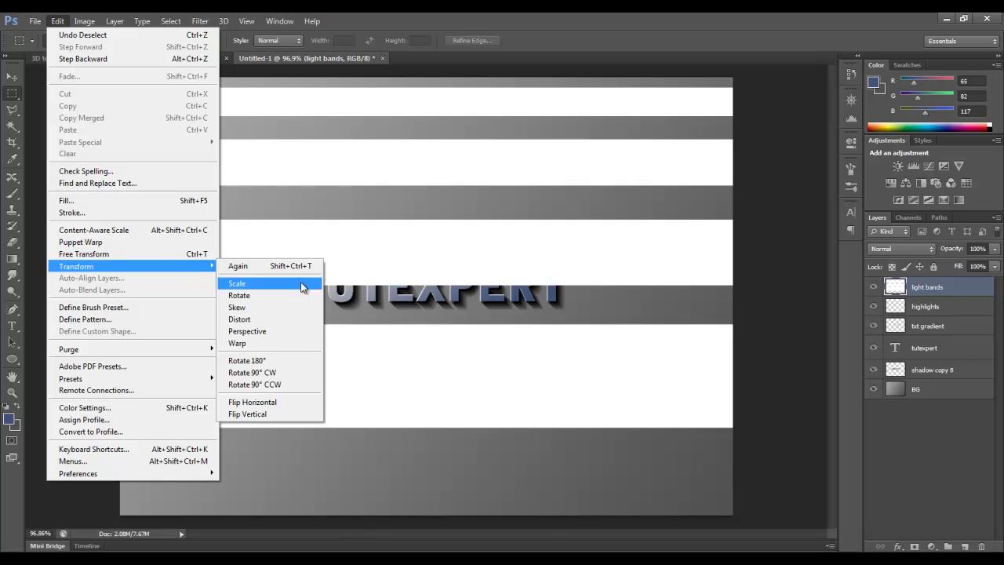
click(283, 331)
drag(119, 89, 114, 146)
drag(733, 428, 732, 484)
scroll(259, 345, down, 2)
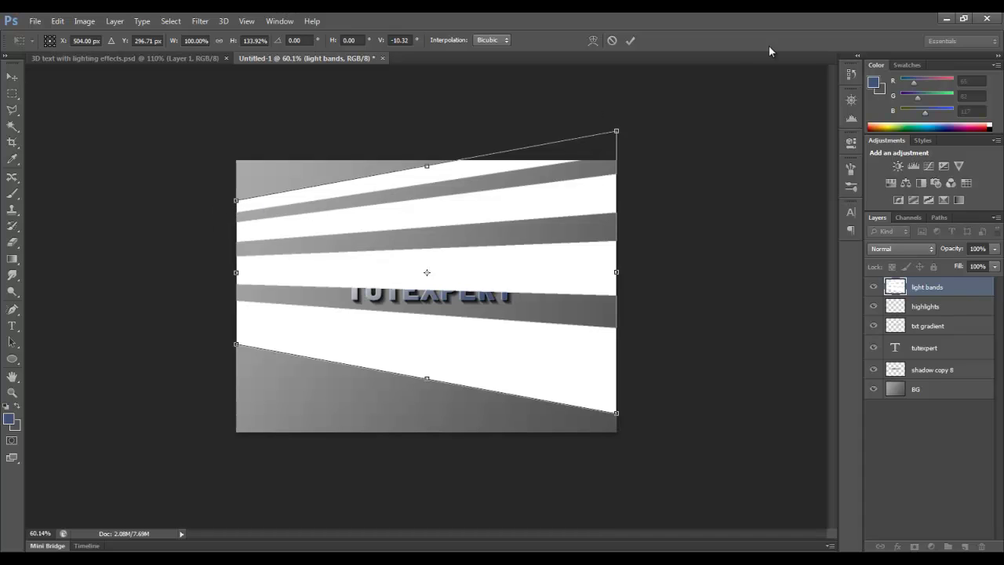
click(629, 41)
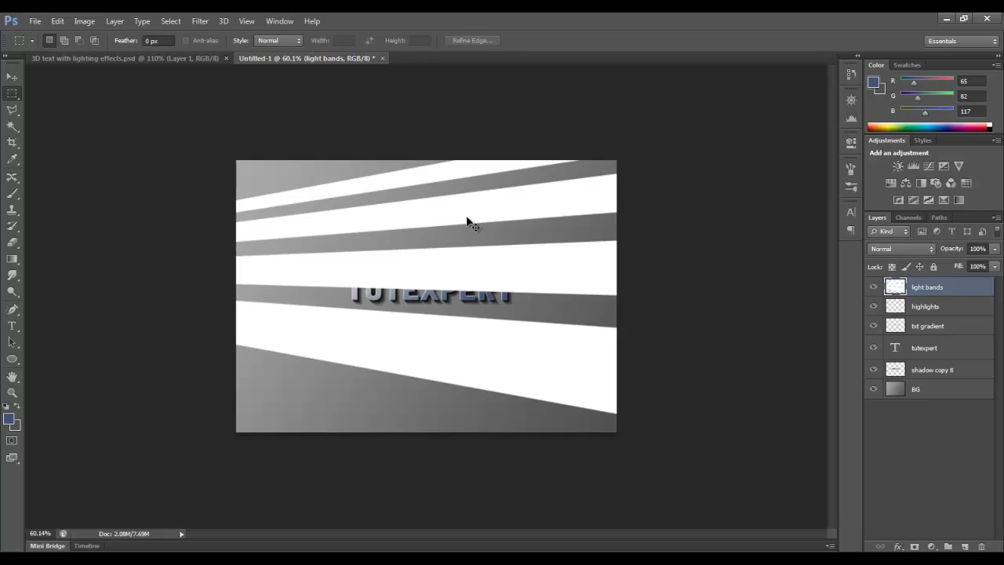
Free-transform the light bands, rotating about 30° clockwise and stretching the corners to slant across the text
key(ctrl+t)
drag(637, 118, 644, 256)
drag(589, 375, 643, 409)
drag(263, 172, 228, 153)
scroll(413, 299, up, 5)
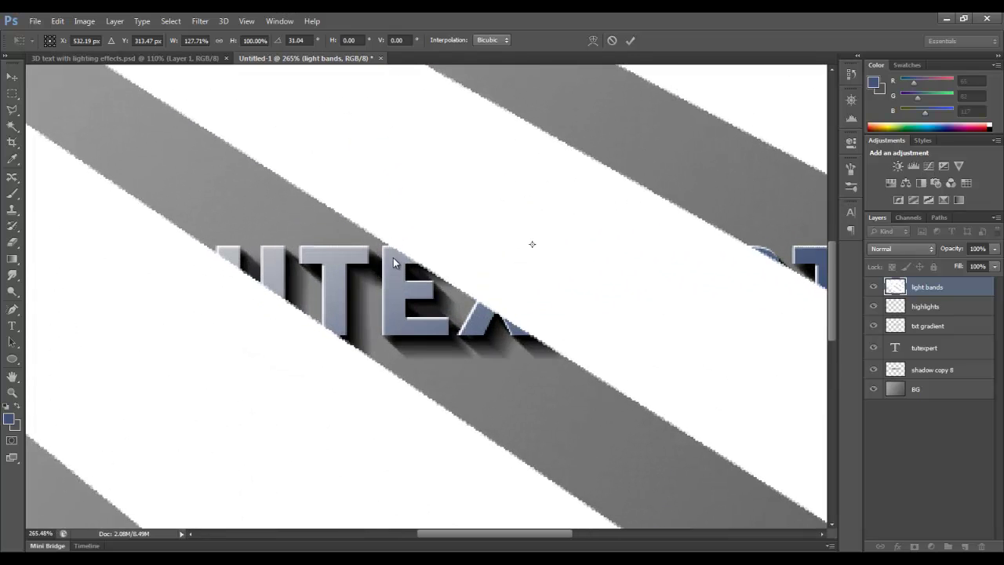
scroll(287, 209, down, 7)
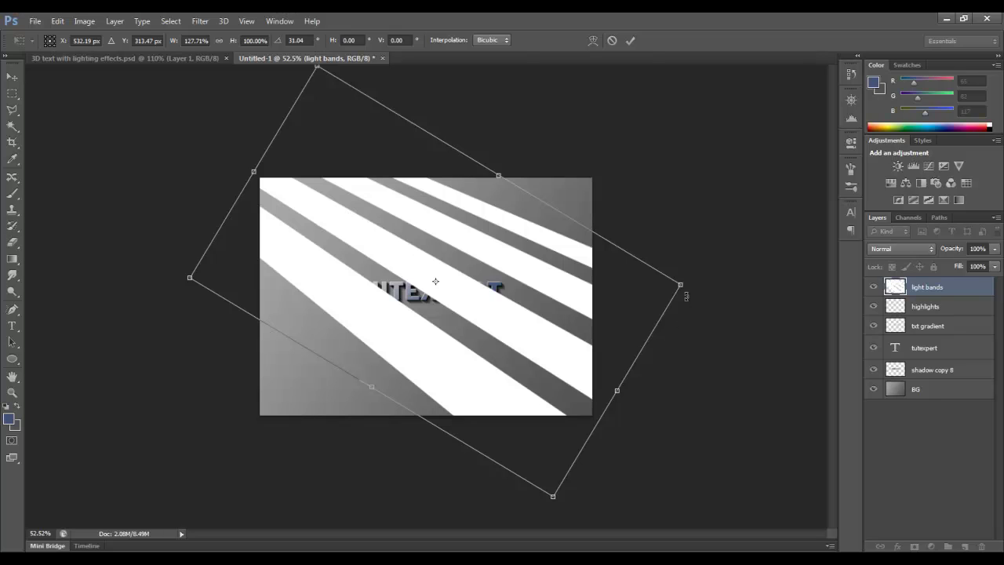
drag(683, 287, 687, 276)
drag(553, 498, 551, 500)
drag(318, 69, 312, 76)
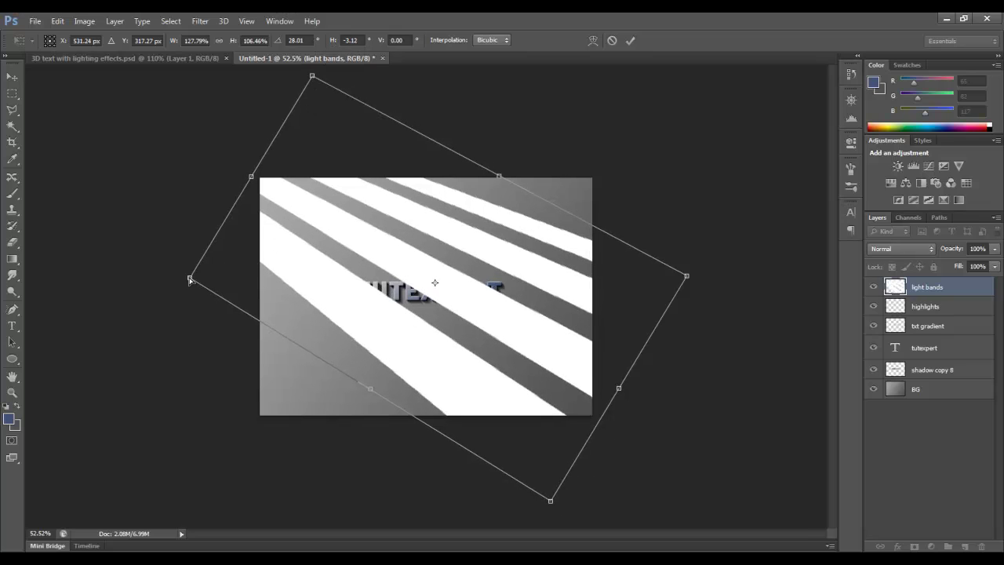
drag(189, 278, 193, 269)
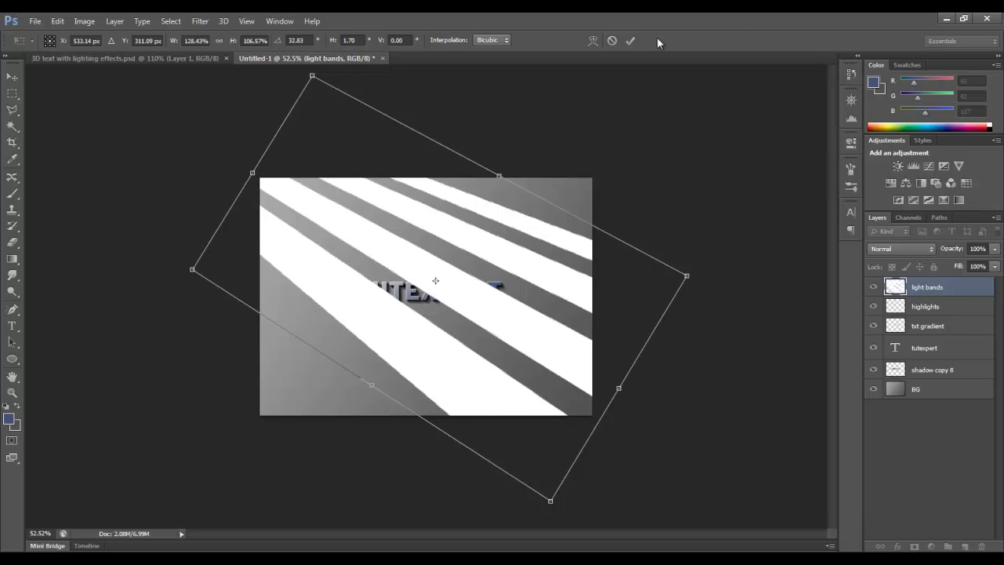
click(630, 40)
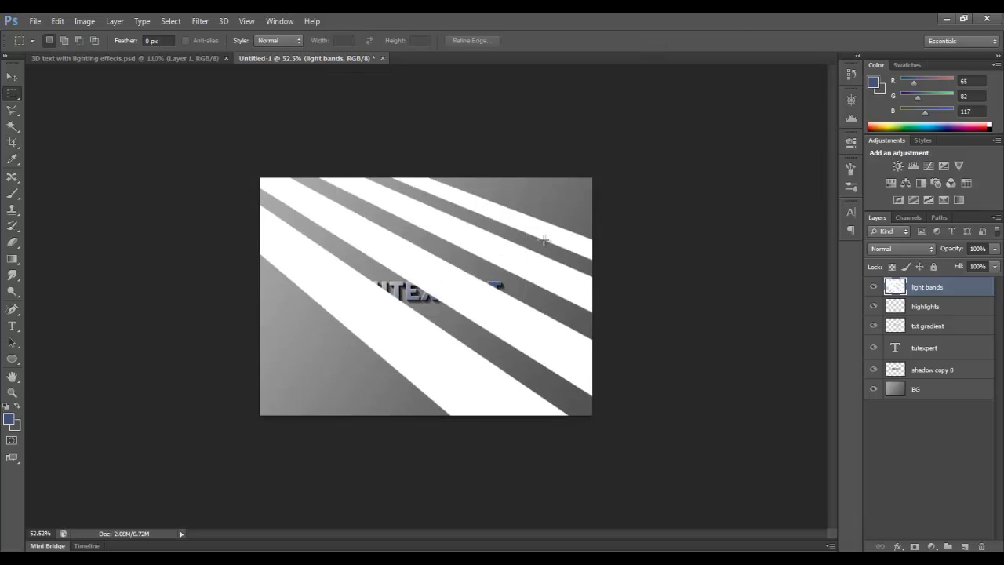
Set the light bands to Overlay, apply an 8.3 px Gaussian Blur, and lower opacity to 55%
click(913, 248)
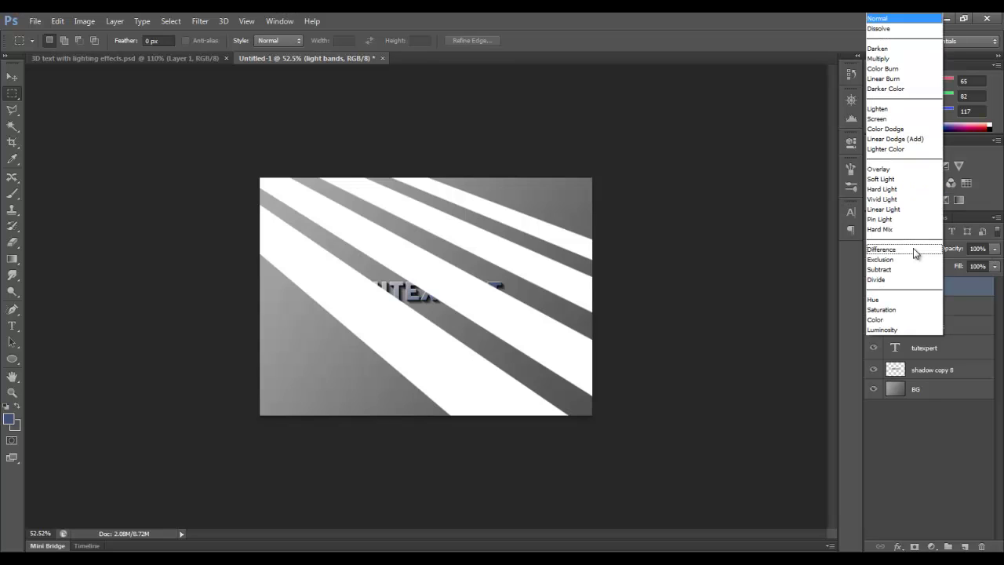
click(894, 171)
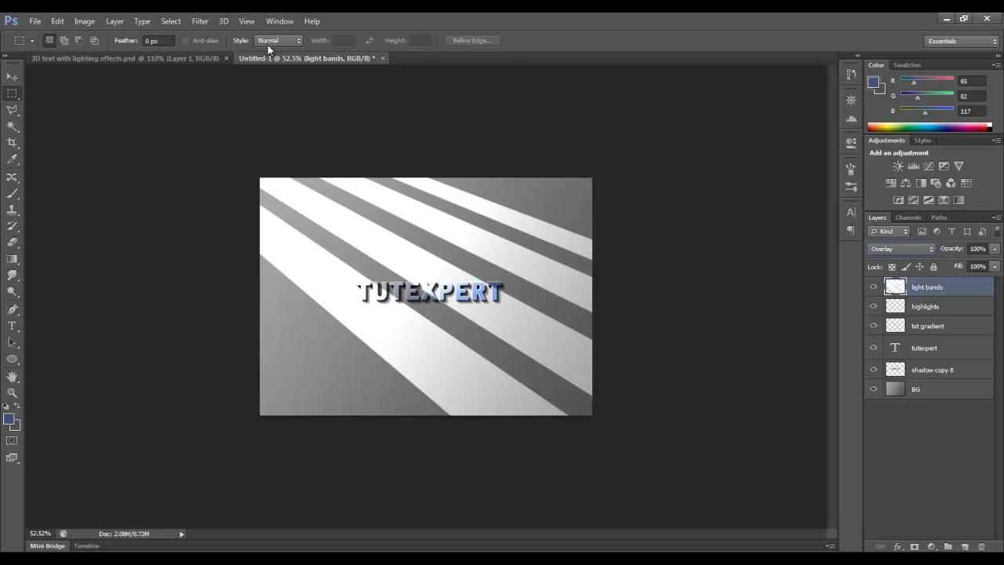
click(200, 22)
mouse_move(197, 159)
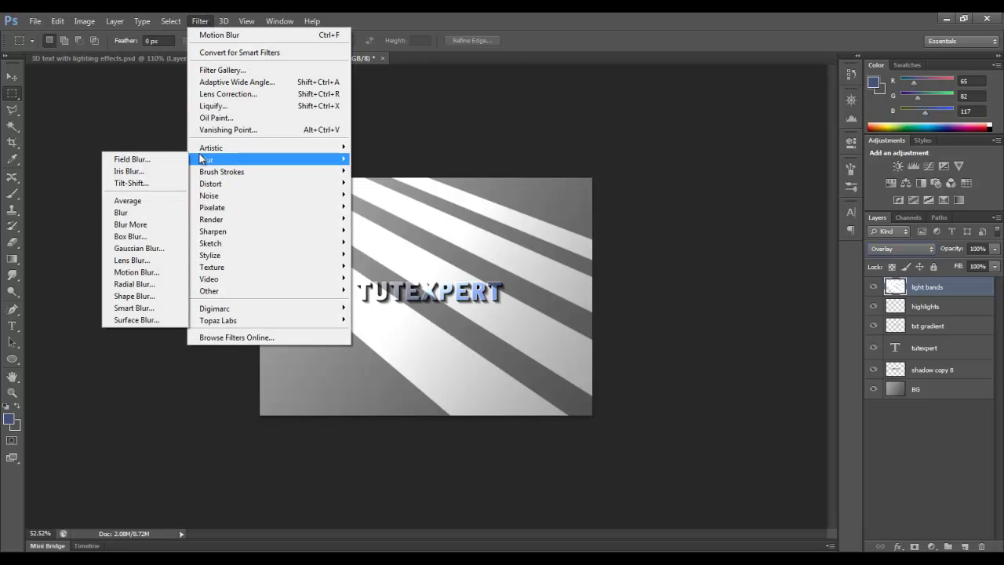
click(139, 248)
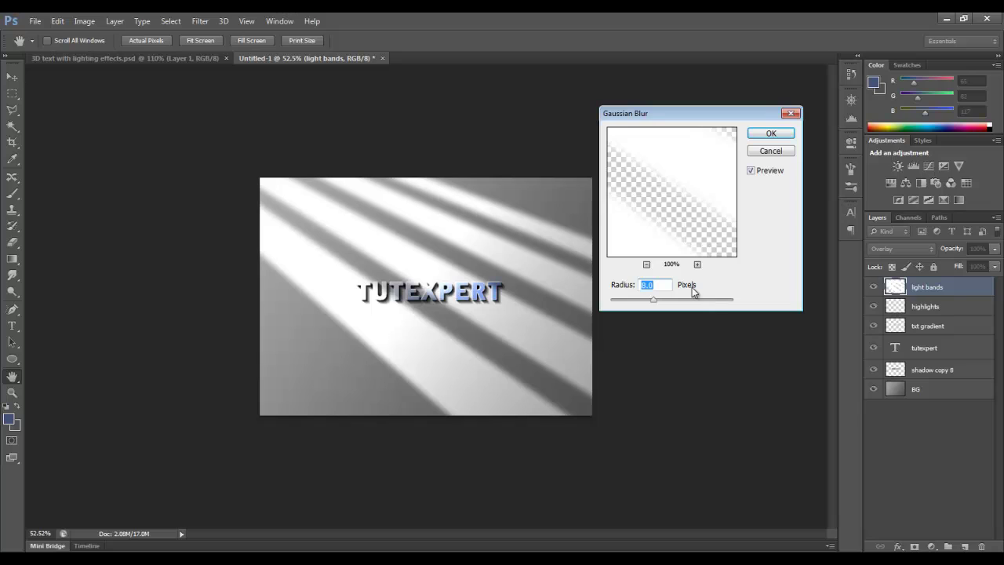
drag(623, 288, 630, 289)
click(766, 134)
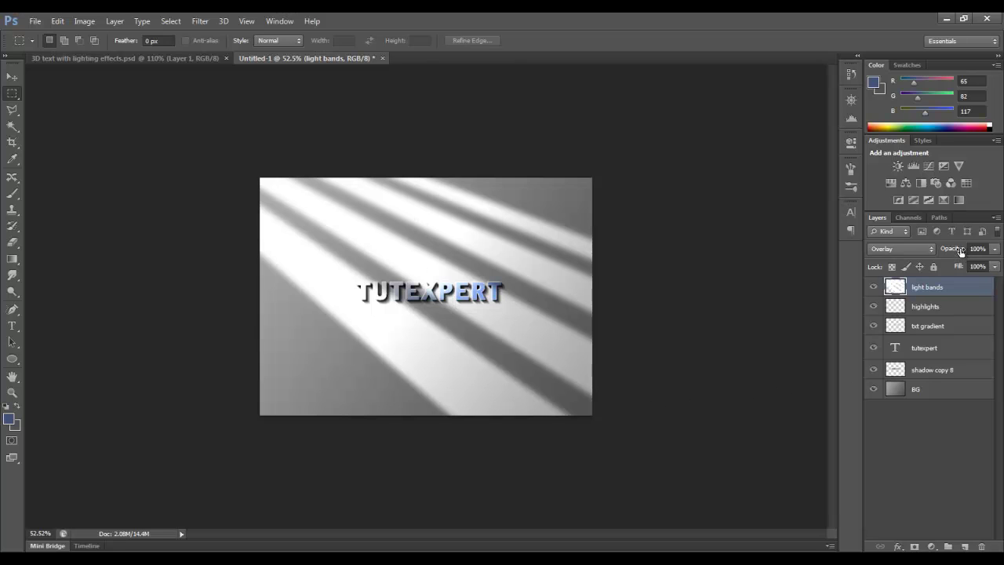
drag(960, 250, 932, 250)
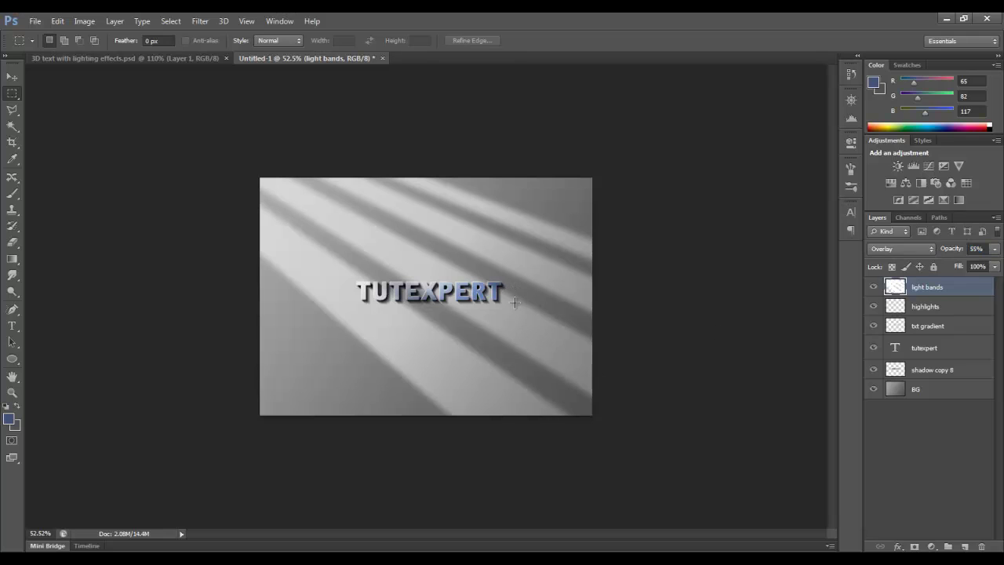
click(12, 76)
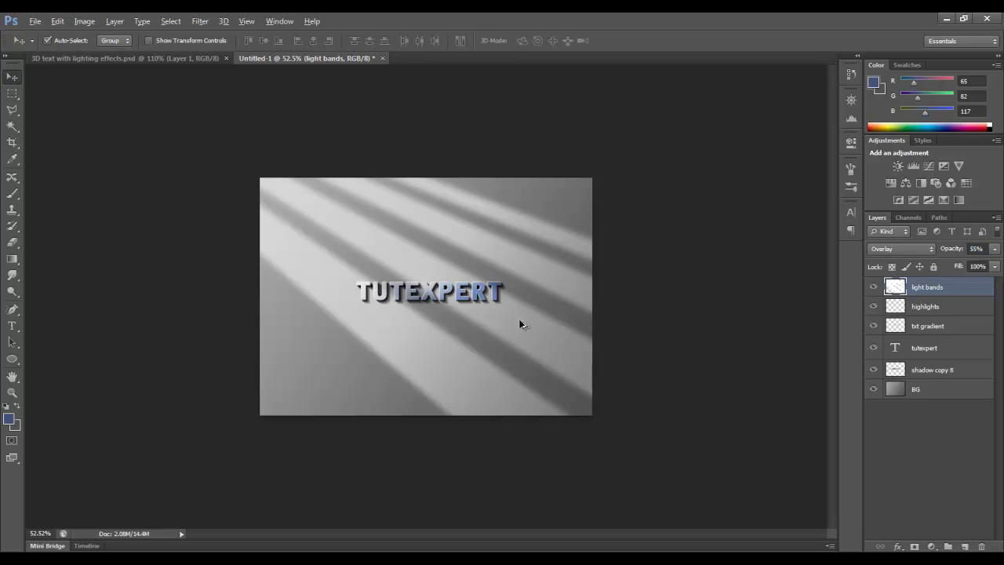
scroll(516, 309, up, 5)
key(alt)
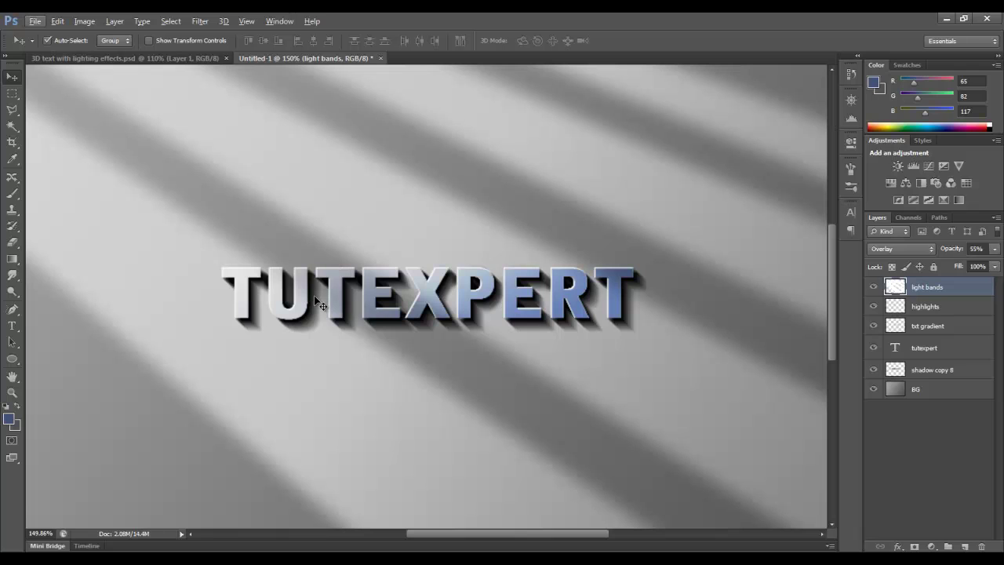
ctrl+click(894, 287)
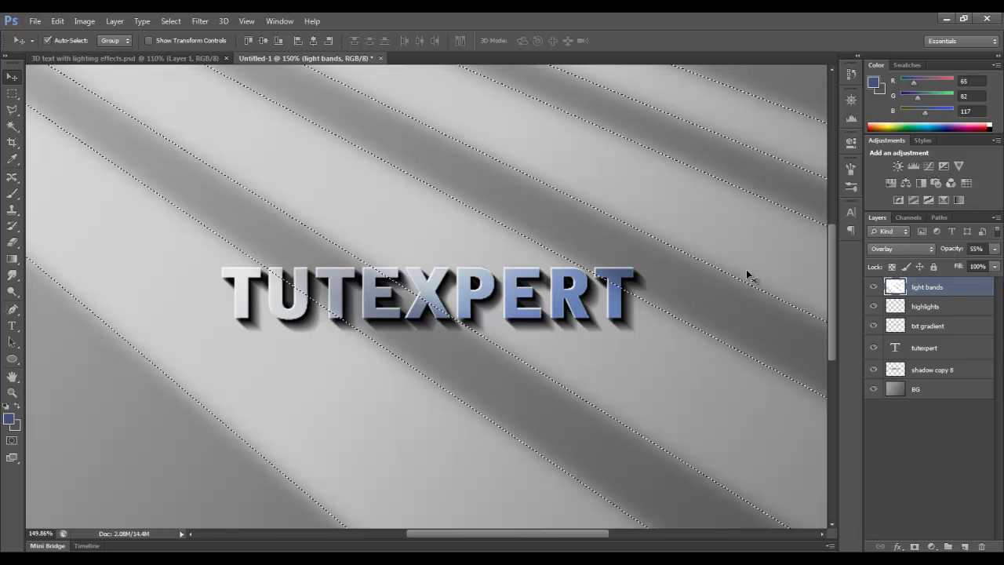
click(937, 306)
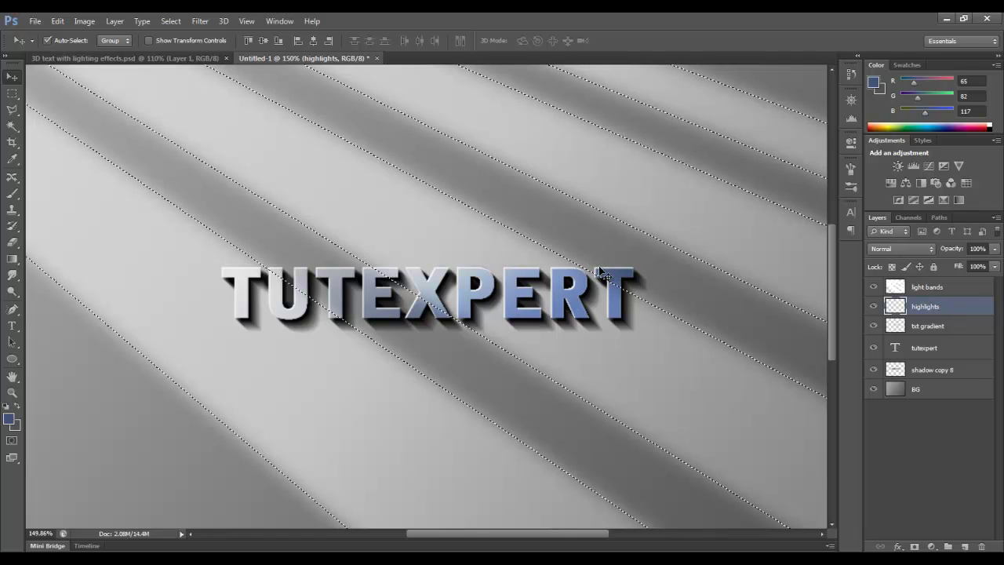
scroll(302, 271, up, 5)
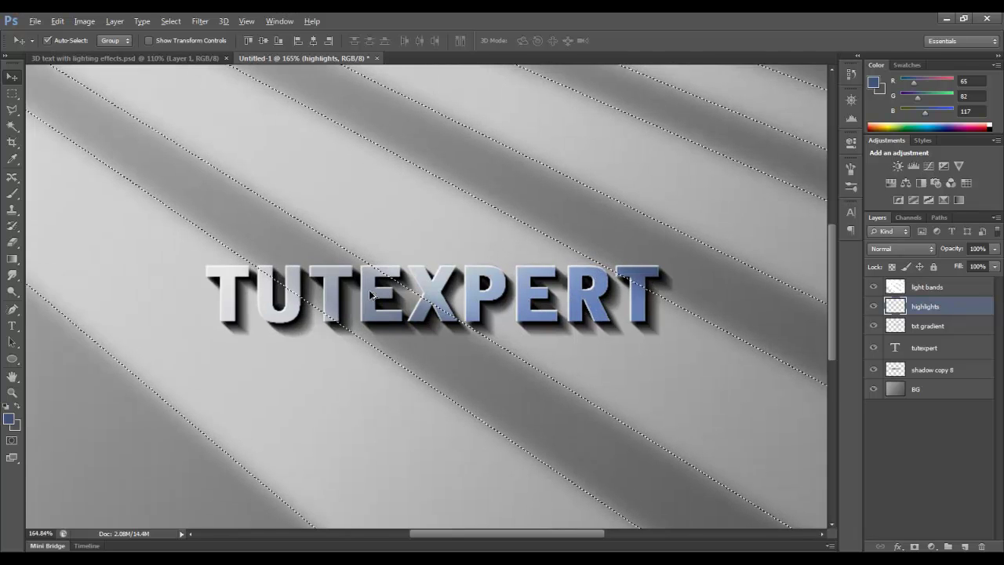
scroll(440, 263, up, 1)
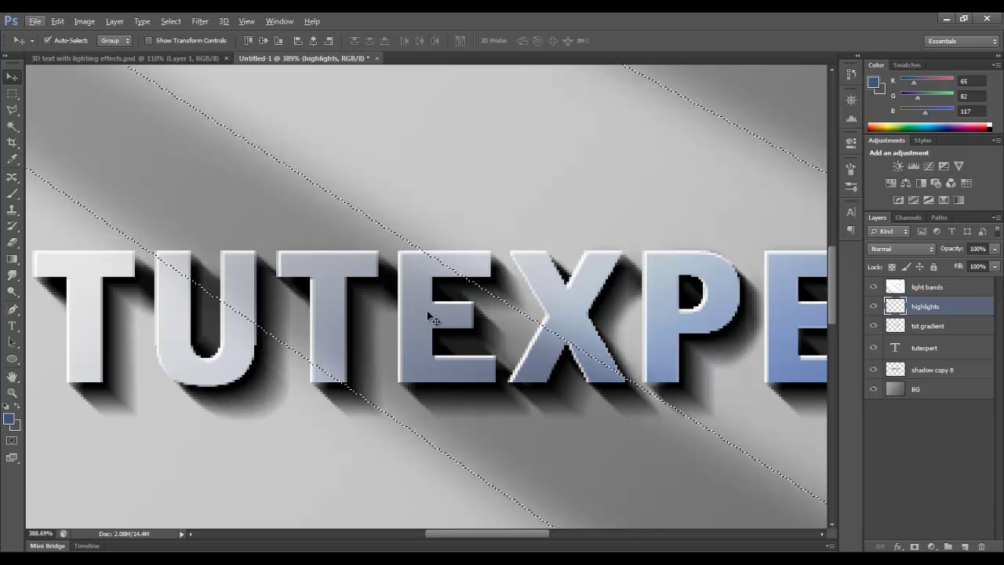
click(914, 546)
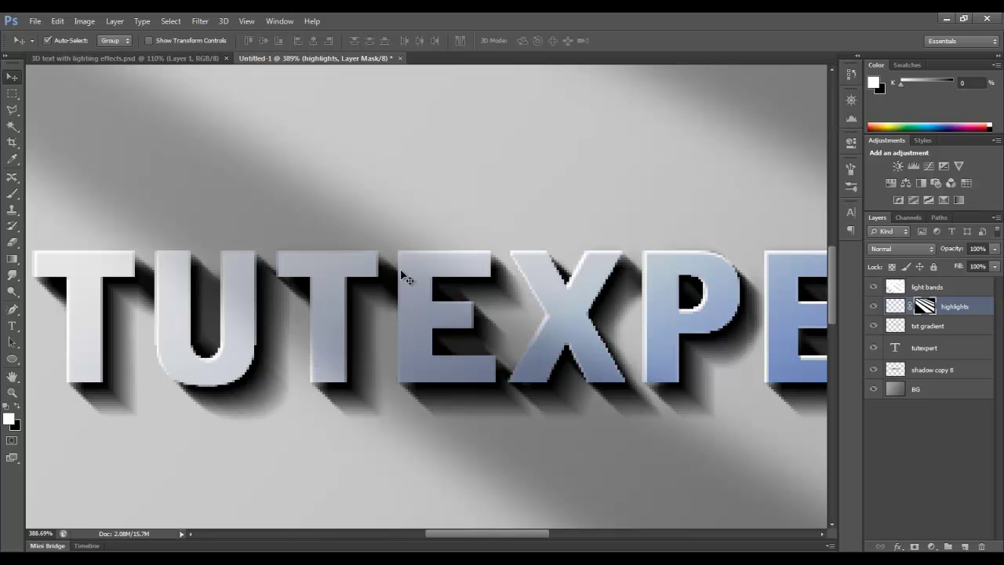
scroll(402, 272, down, 10)
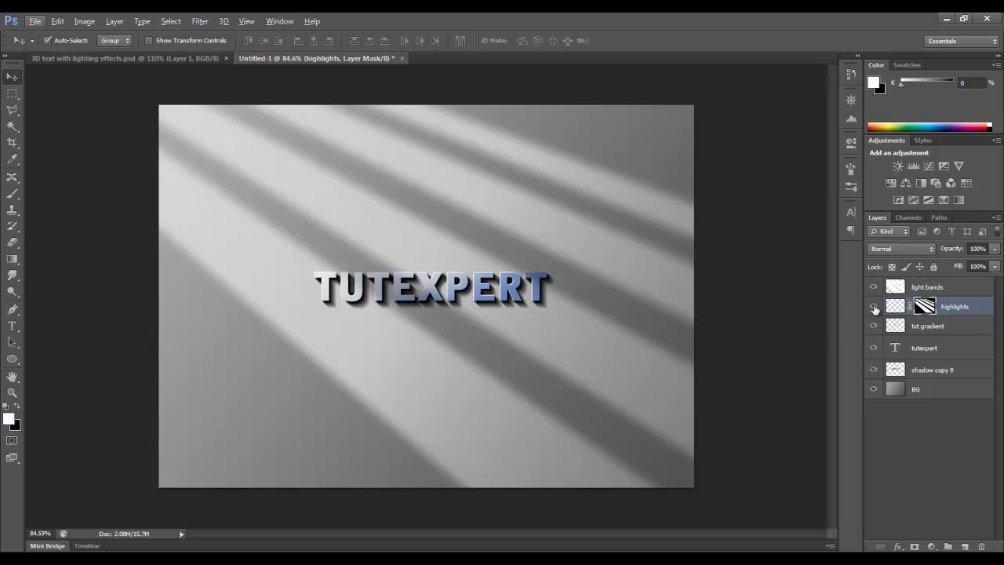
click(874, 307)
click(874, 306)
click(954, 293)
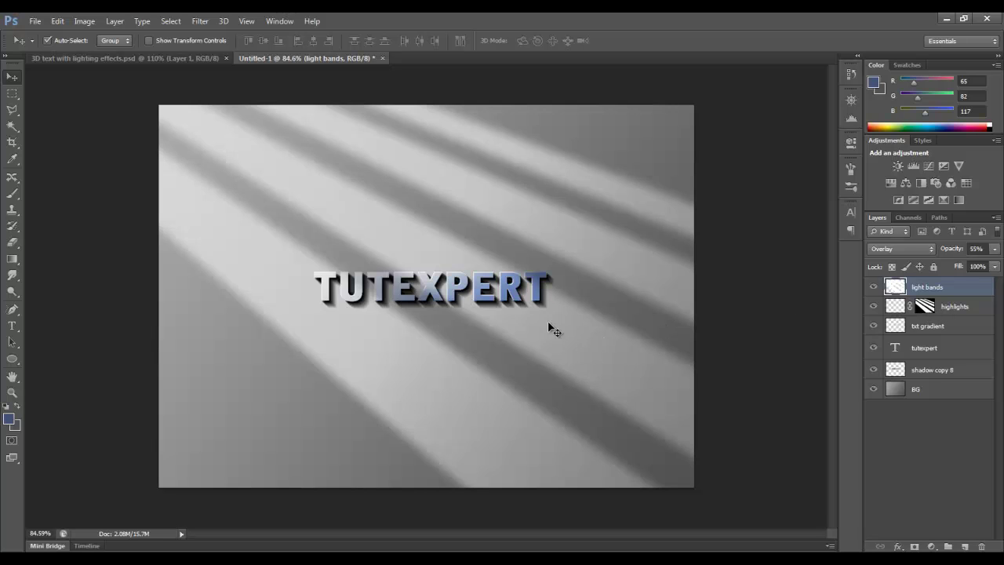
Add a new layer above BG and name it BG Color
click(951, 392)
click(964, 546)
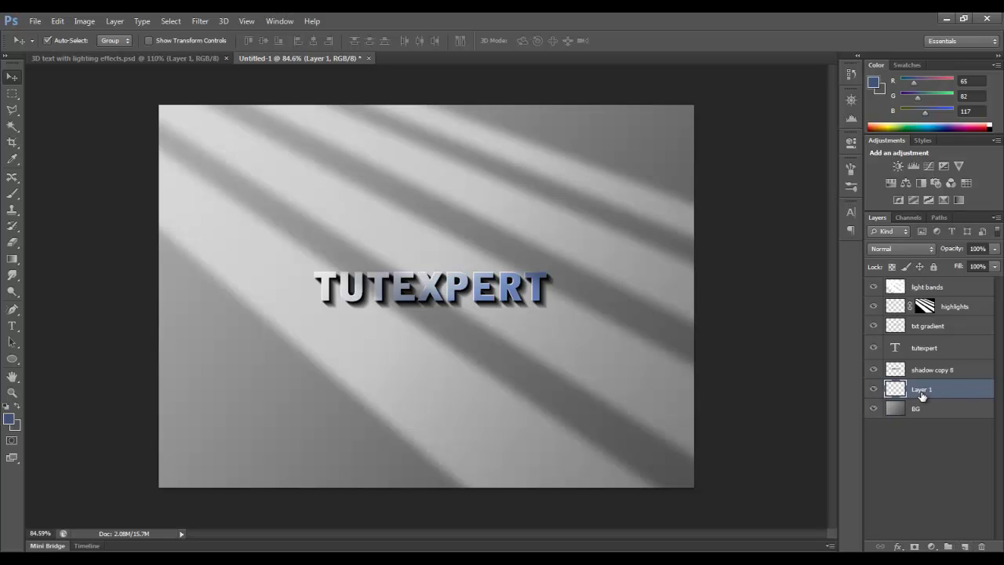
double_click(922, 389)
text(BG Color)
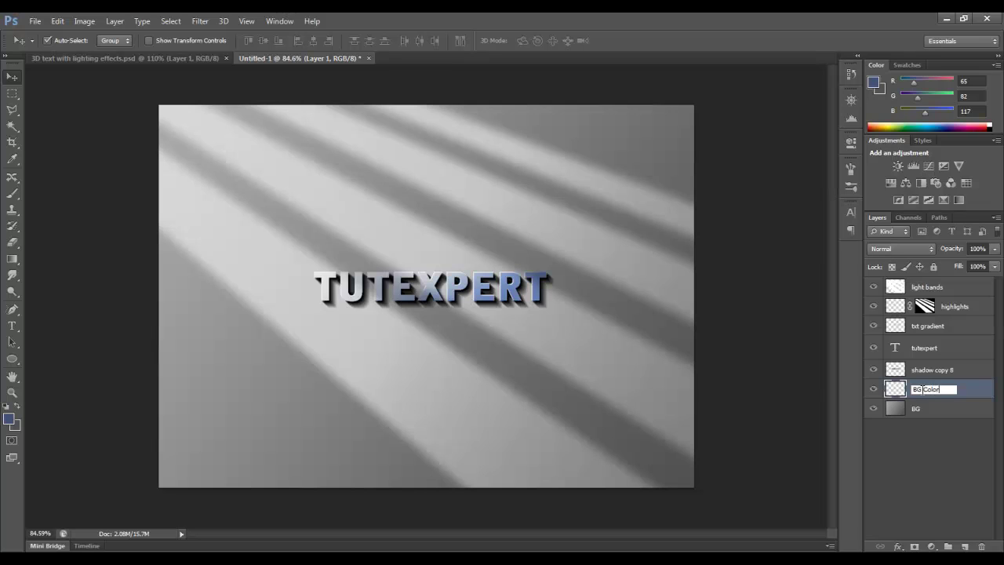
Set the foreground to medium blue 3c5c9a and Paint Bucket fill the BG Color layer
click(7, 420)
drag(714, 186, 738, 165)
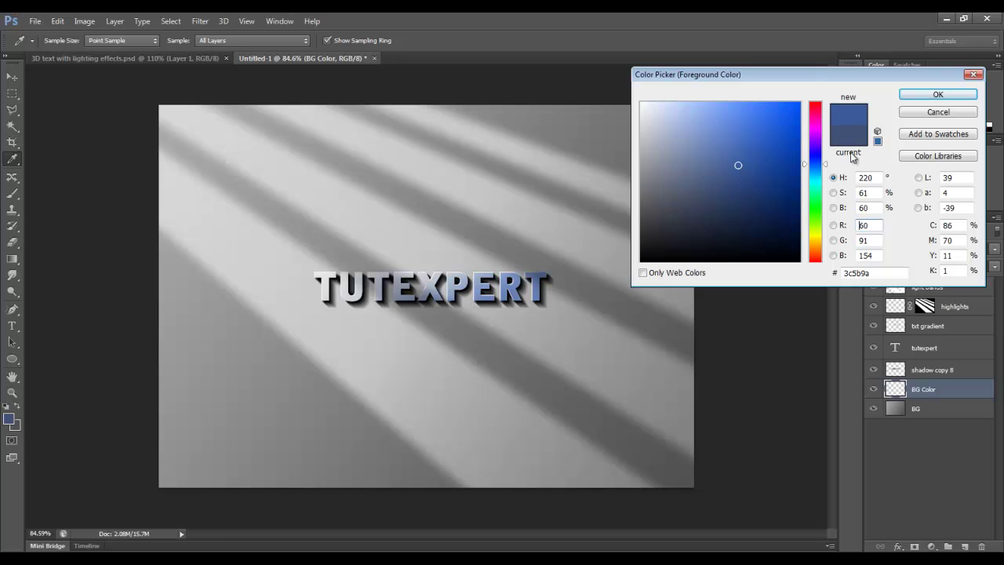
click(916, 96)
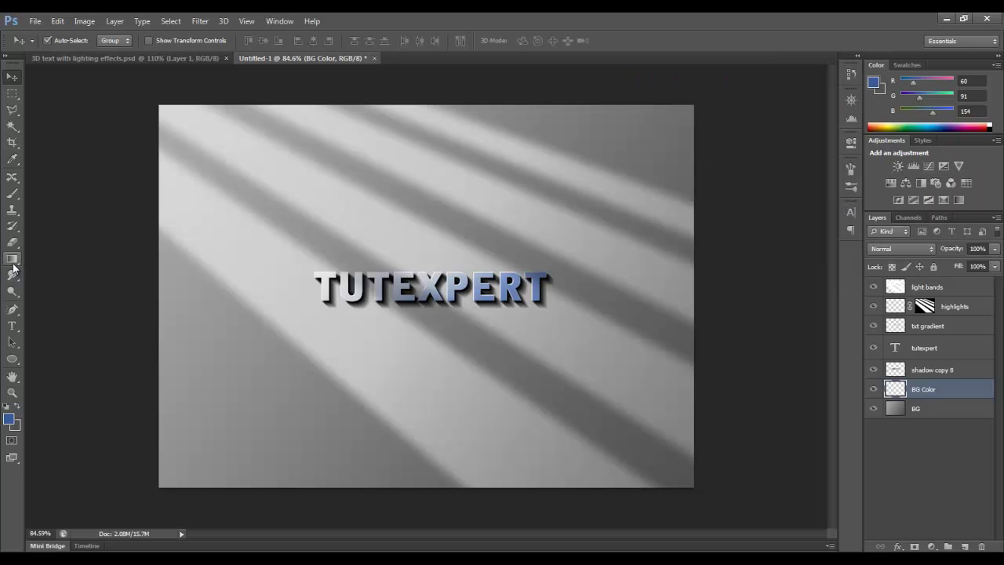
click(12, 260)
click(71, 269)
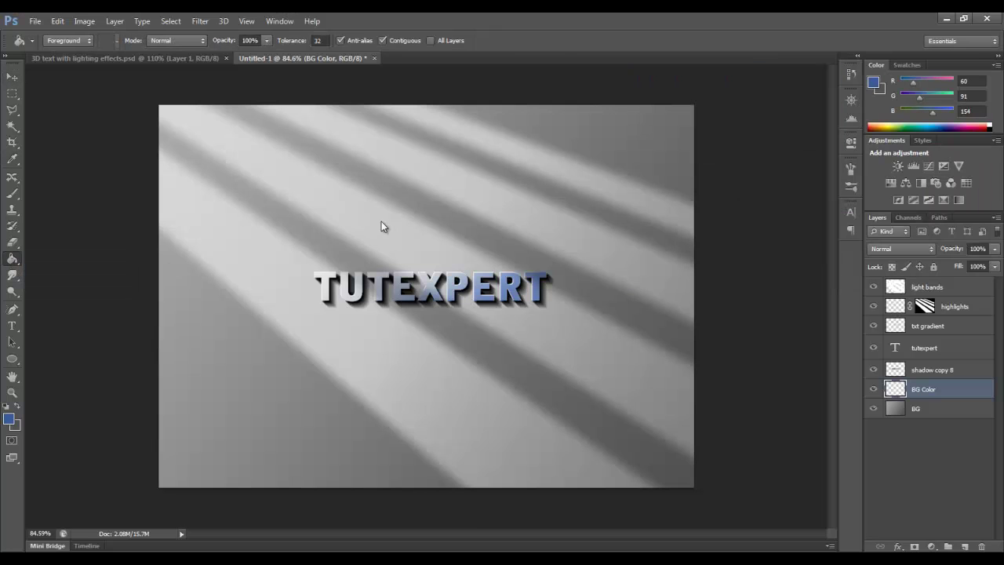
click(381, 224)
Set the BG Color layer to Color blend mode at 45% opacity
click(922, 250)
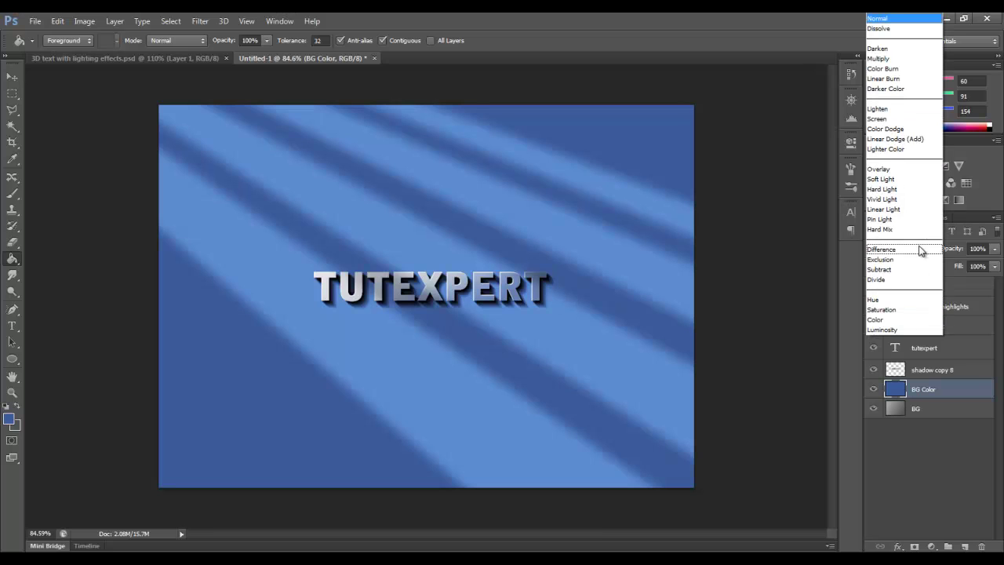
click(901, 326)
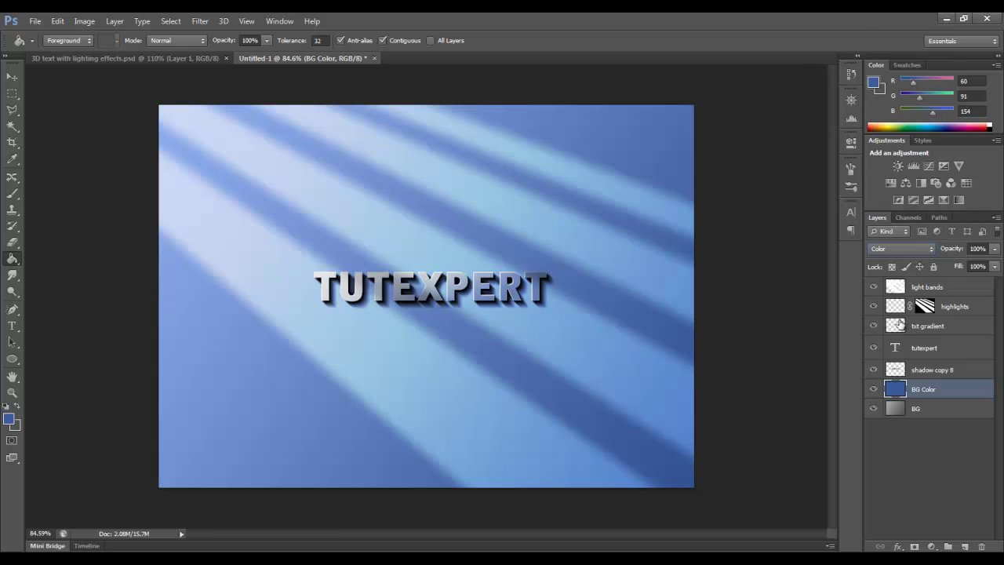
drag(952, 250, 941, 249)
drag(926, 249, 917, 249)
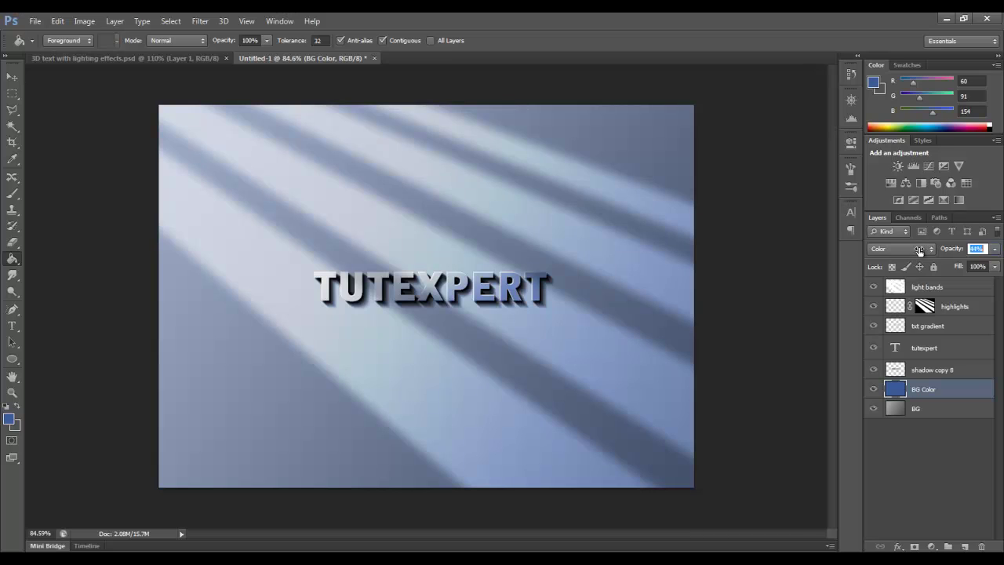
click(12, 76)
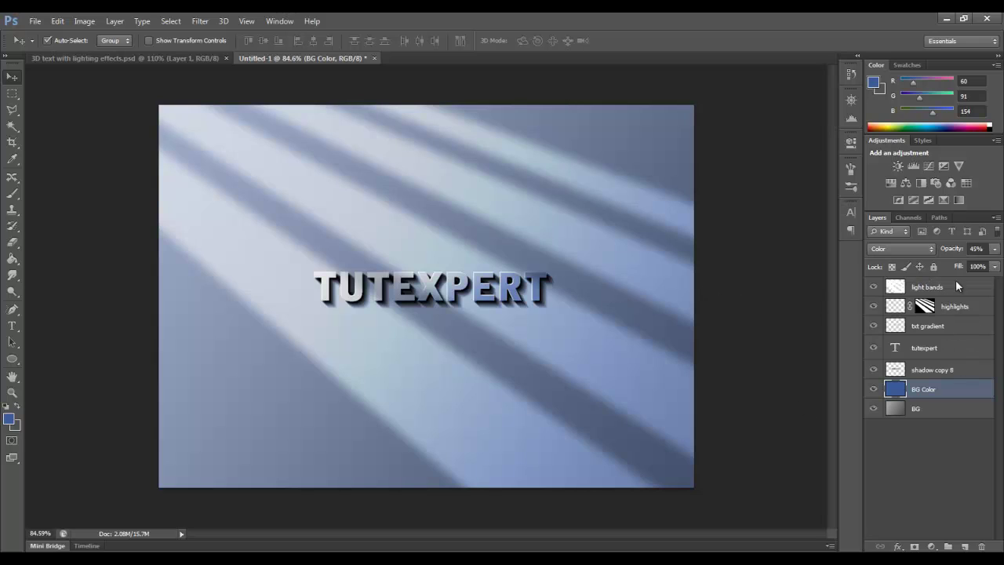
Add a new layer named Light Render above the light bands layer
click(980, 288)
click(966, 546)
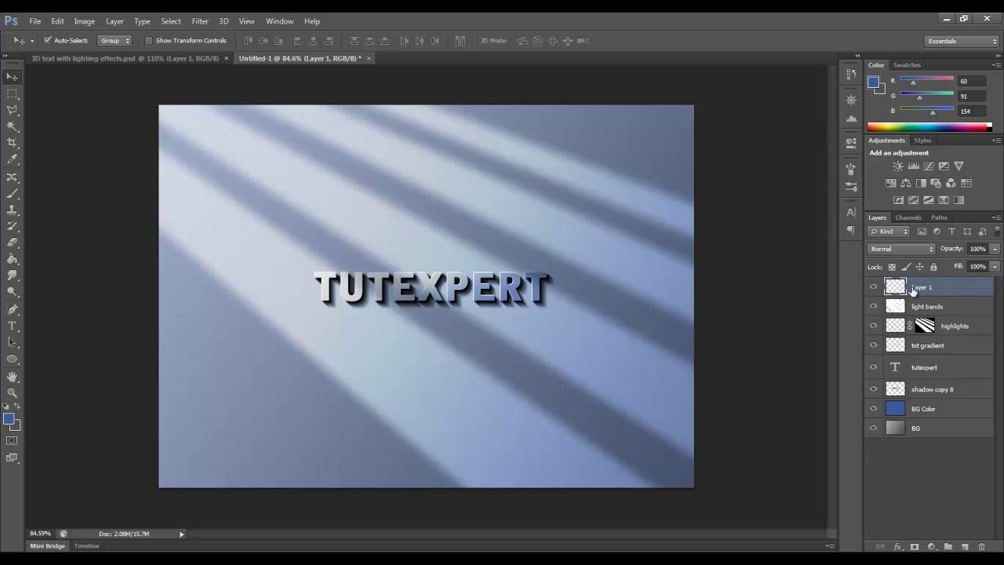
double_click(921, 287)
text(Light Render)
key(Return)
Fill the Light Render layer with White using Edit > Fill
click(58, 22)
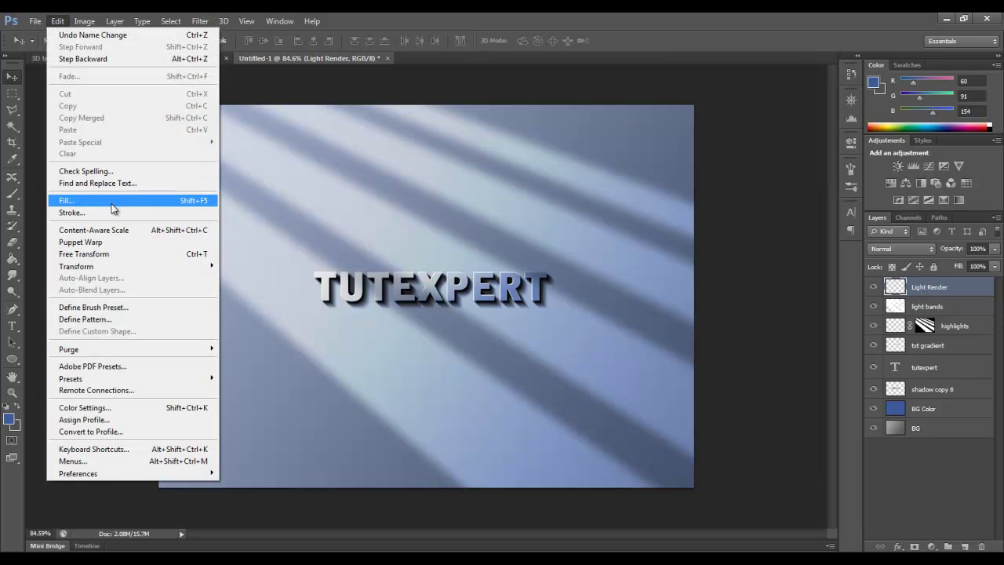
click(107, 203)
click(572, 170)
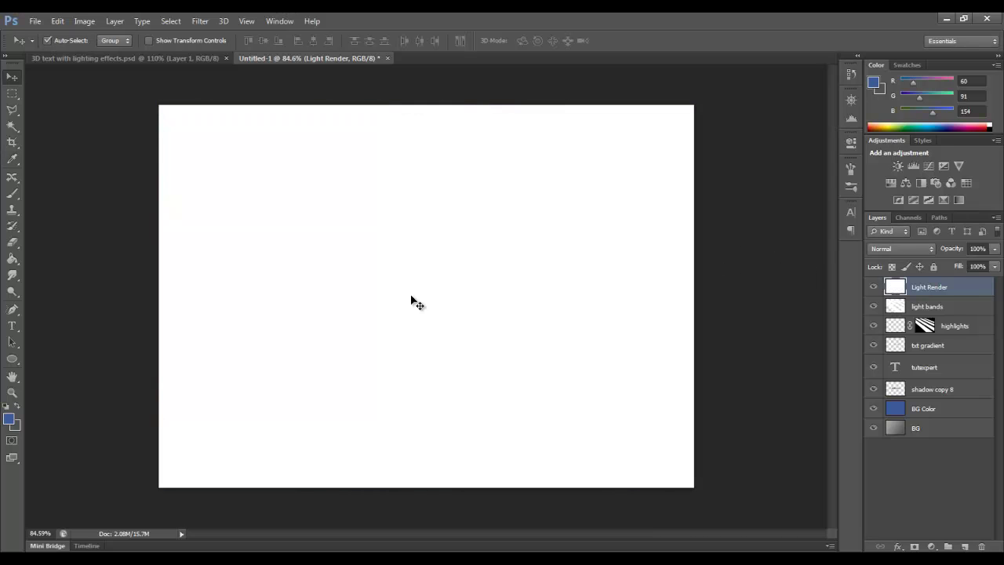
Apply Filter > Render > Lighting Effects with a white Spot light from the top-left
click(198, 21)
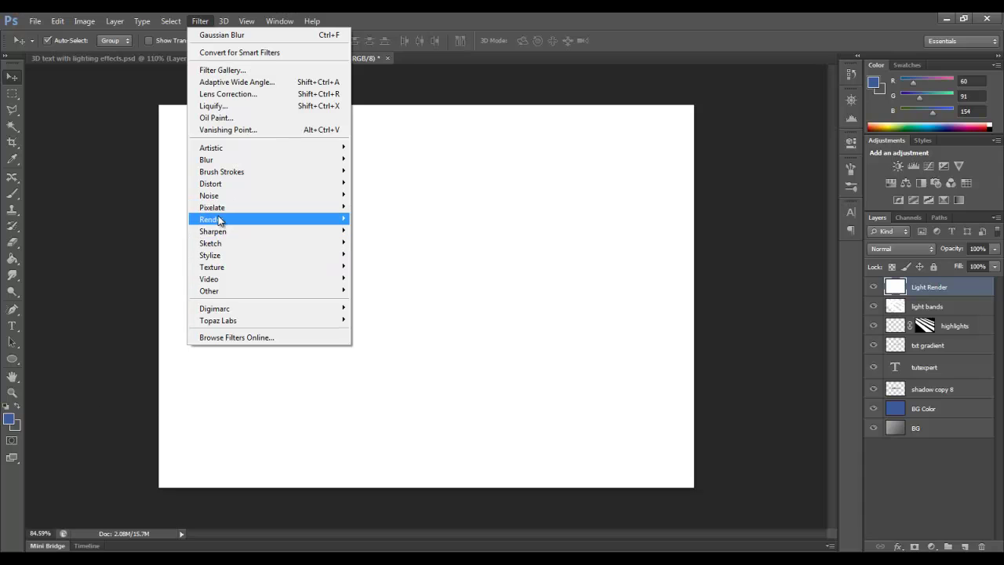
mouse_move(220, 221)
click(147, 267)
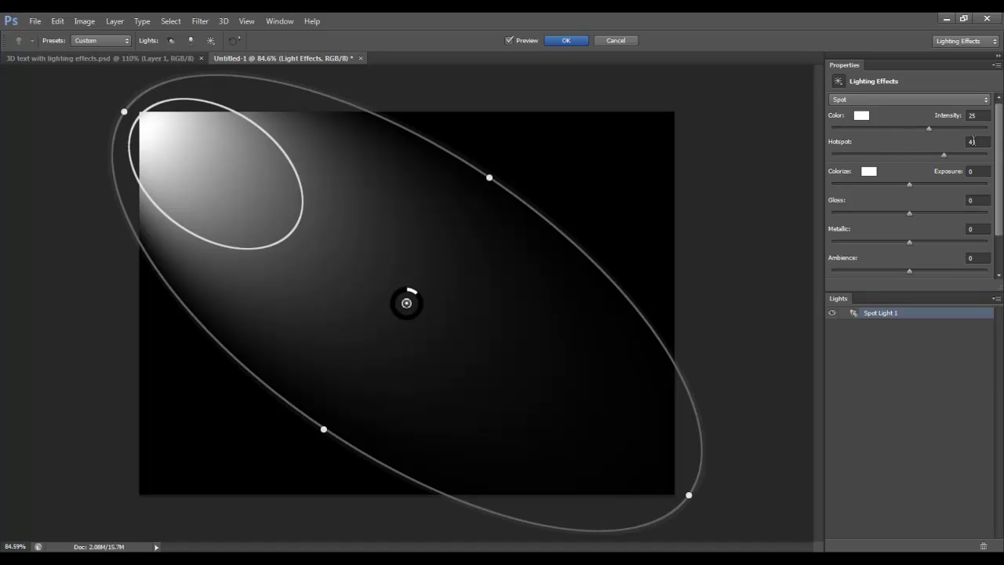
Apply the spotlight and blend Light Render as Overlay at 73% opacity
click(567, 41)
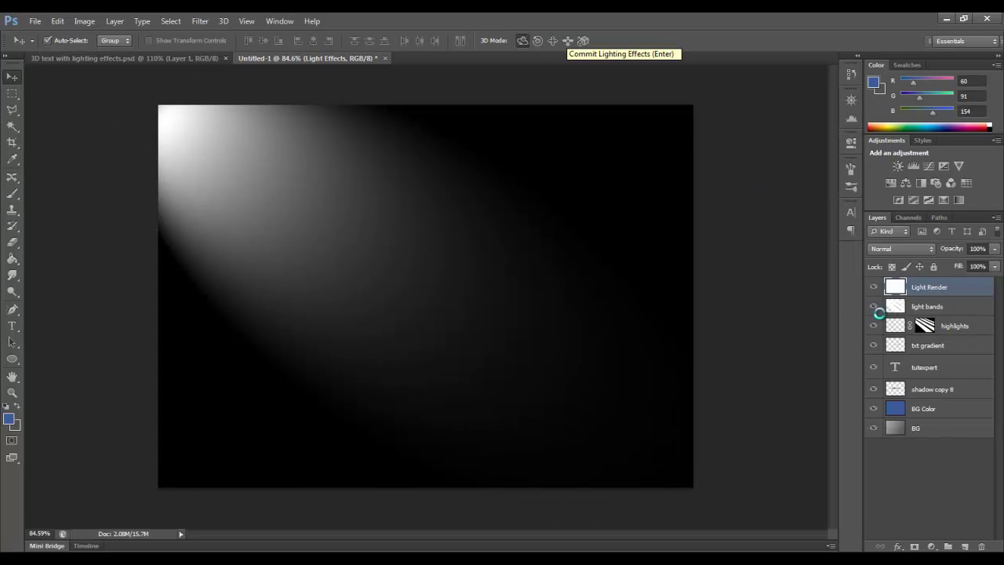
click(915, 245)
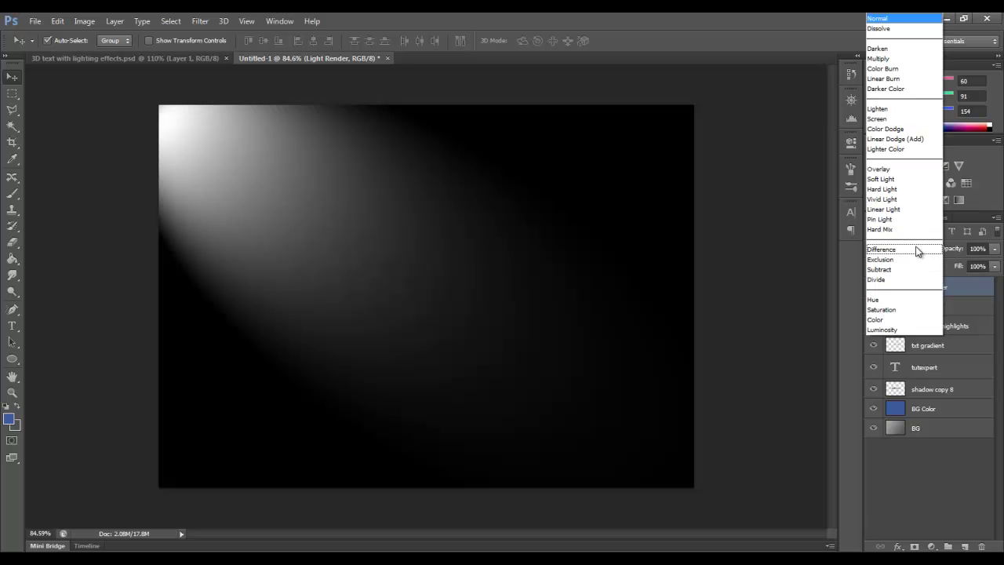
click(897, 169)
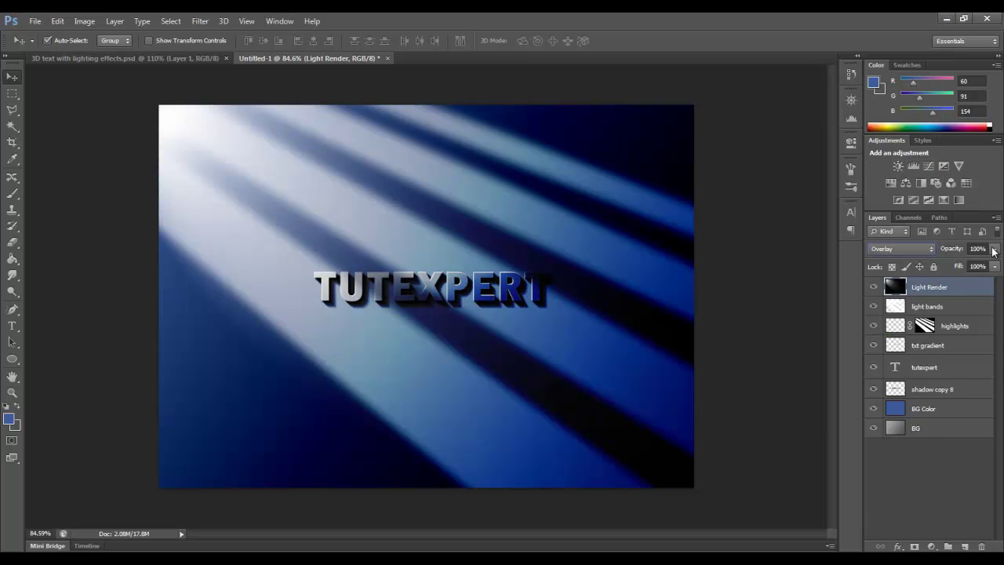
drag(956, 253, 935, 252)
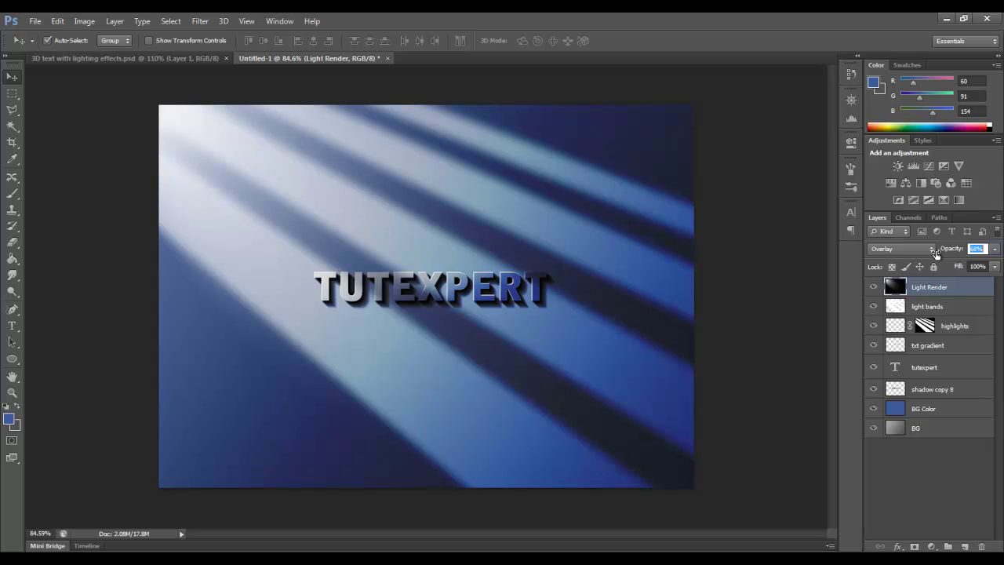
key(Return)
Lower the BG Color layer's opacity to about 36%
click(109, 163)
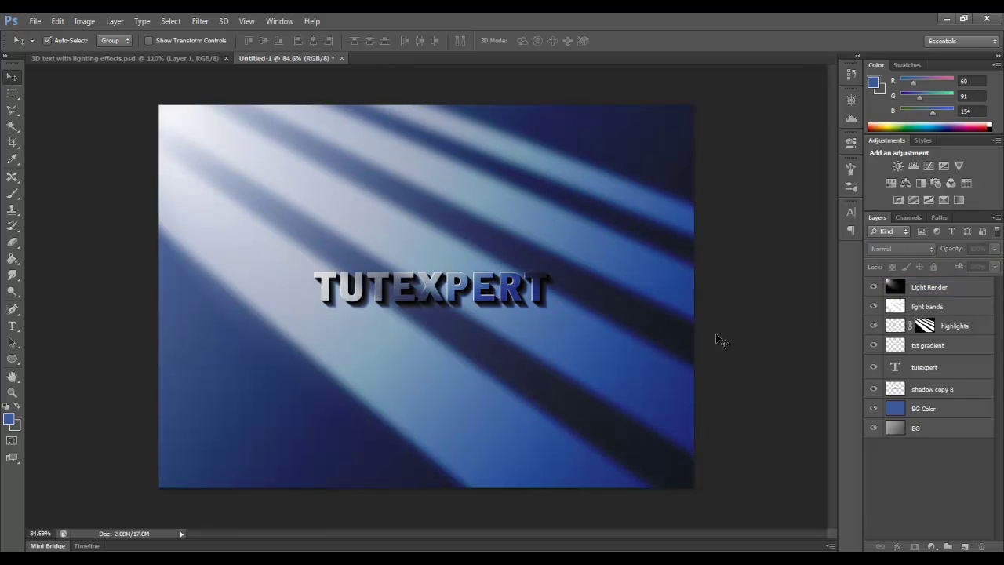
click(947, 409)
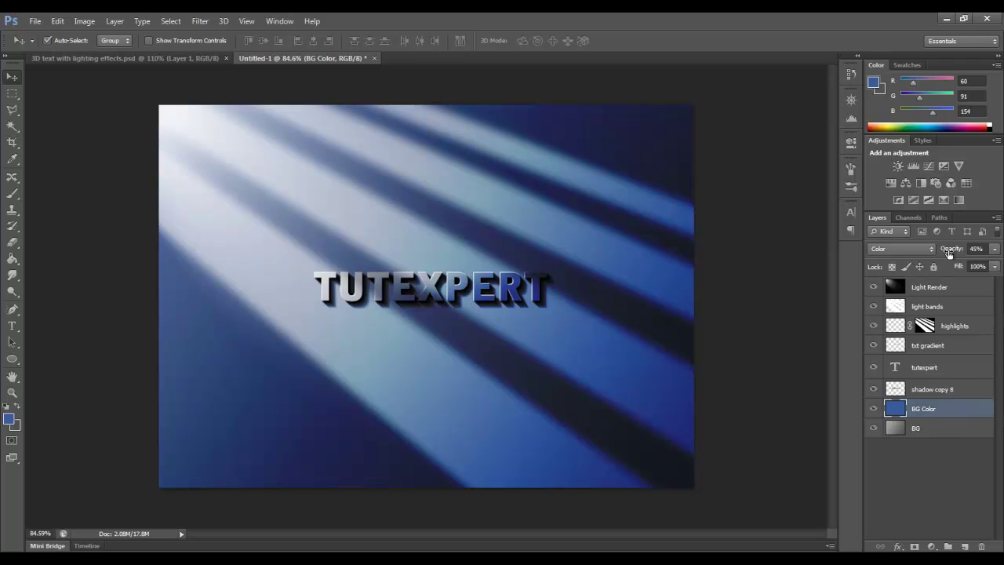
drag(949, 251, 935, 251)
click(79, 210)
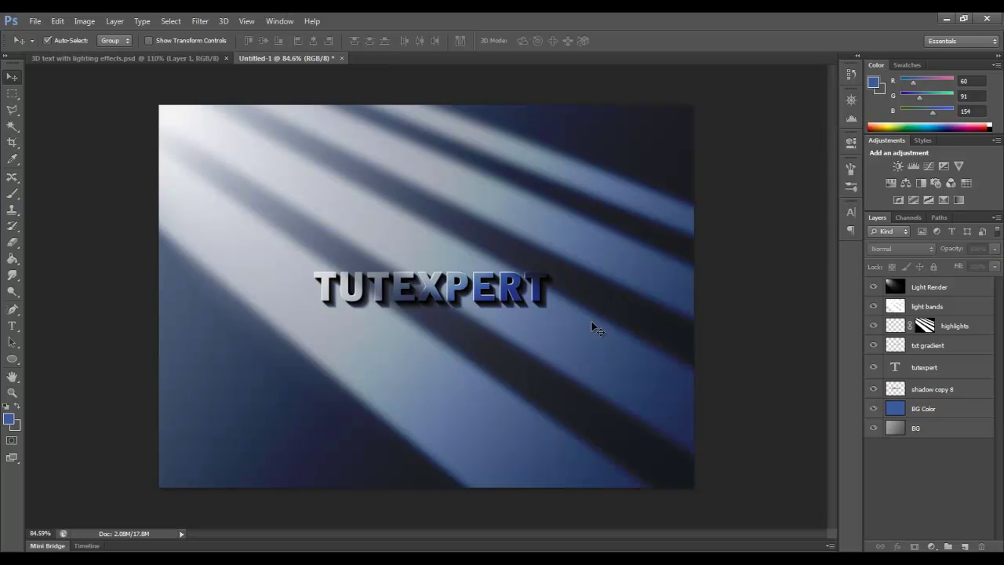
Crop the canvas in from the left, right and bottom around TUTEXPERT
click(13, 142)
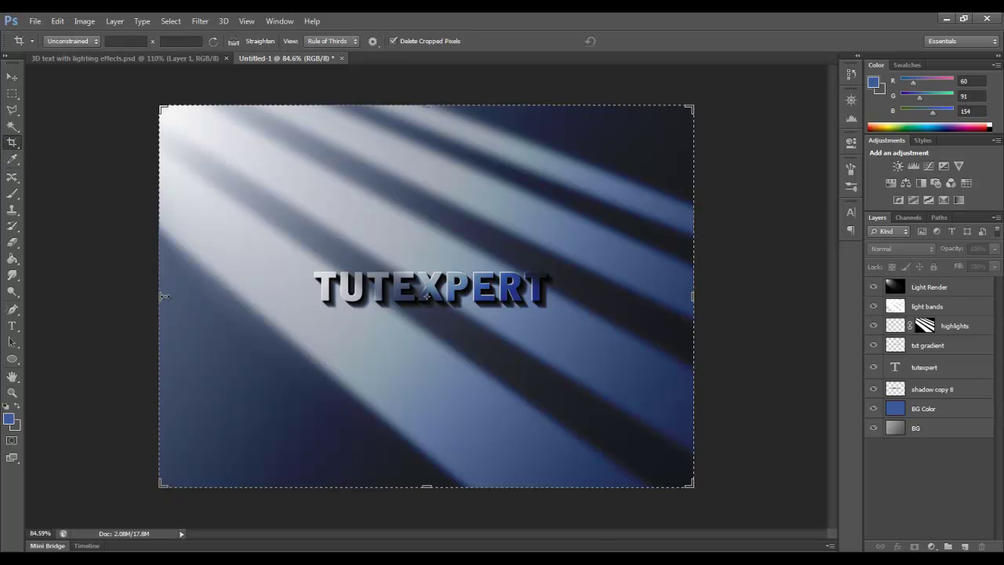
drag(160, 295, 179, 296)
drag(674, 295, 640, 287)
drag(426, 486, 423, 443)
drag(426, 145, 426, 157)
click(630, 41)
Return to the Move tool and zoom the view to 100% via Navigator
key(v)
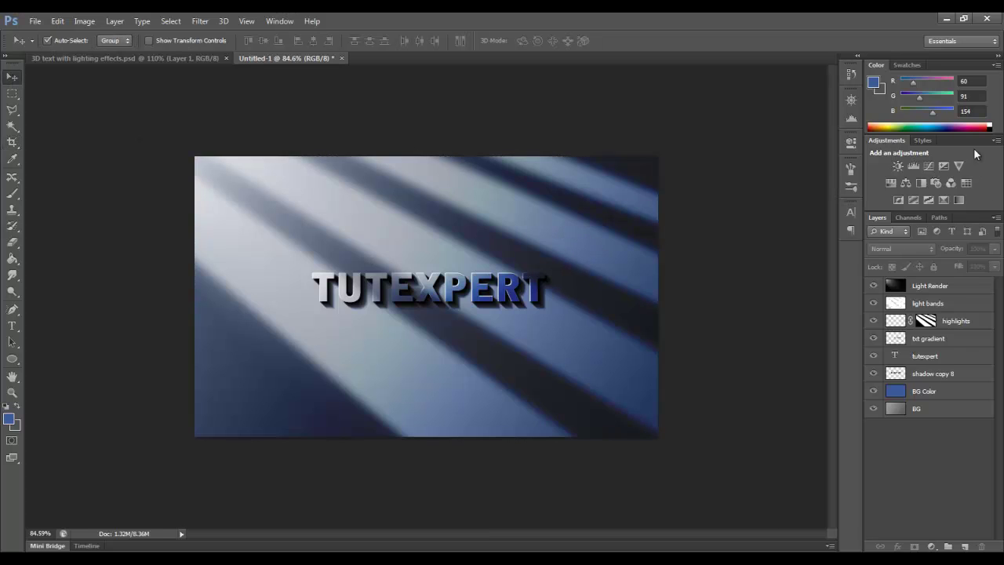
click(851, 99)
click(818, 164)
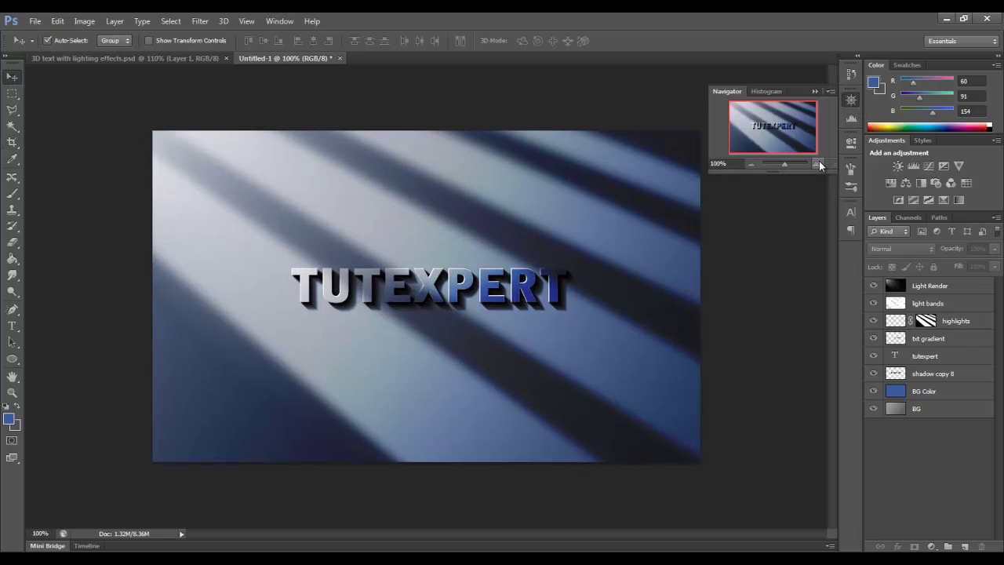
click(851, 100)
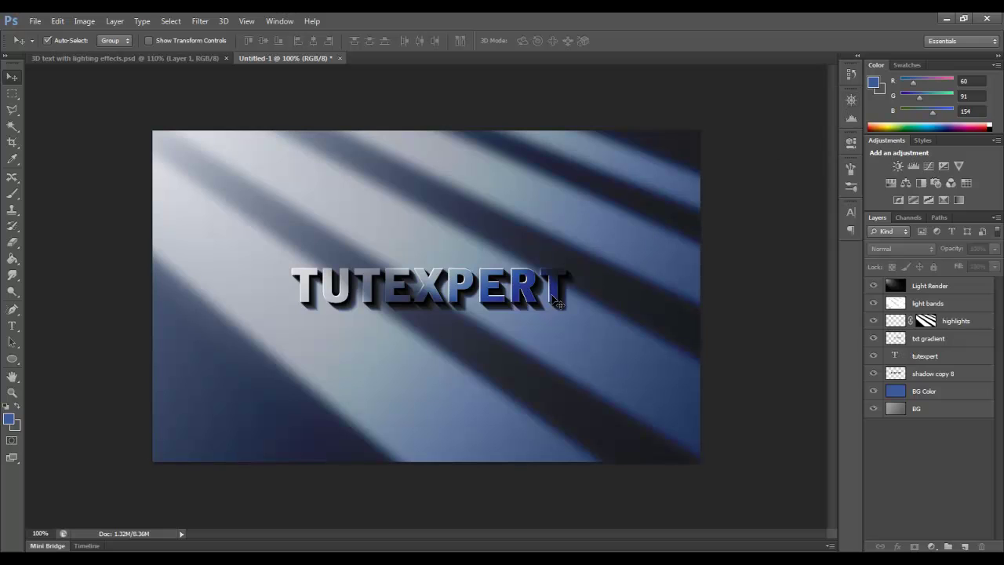